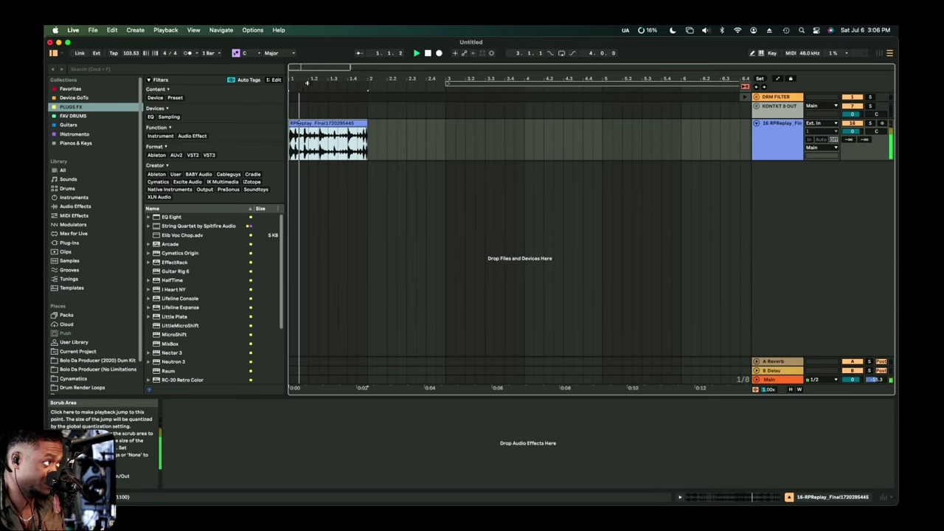
Set the RPReplay audio clip's transient envelope to 75 and transpose it by -7 semitones.
{"action": "left_click", "coordinate": [320, 123]}
{"action": "key", "text": "space"}
{"action": "key", "text": "shift+Tab"}
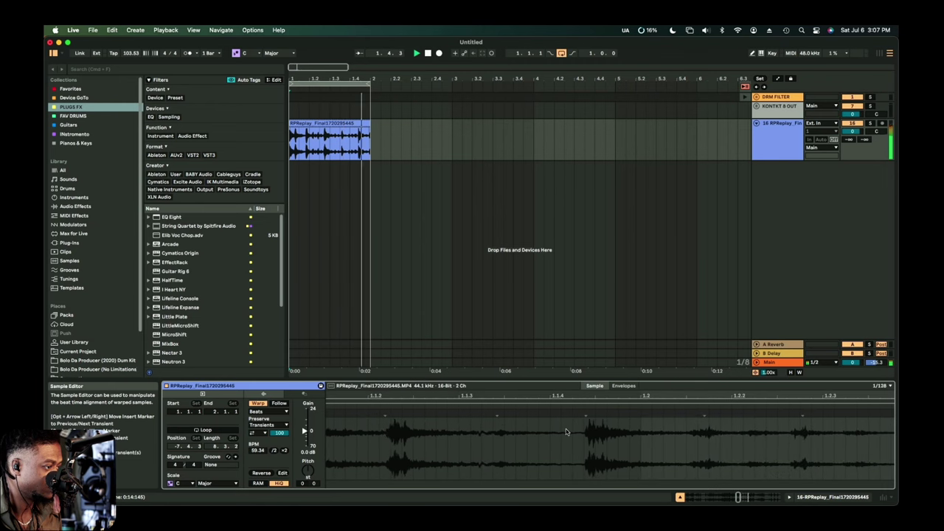
{"action": "left_click_drag", "start_coordinate": [279, 430], "coordinate": [279, 434]}
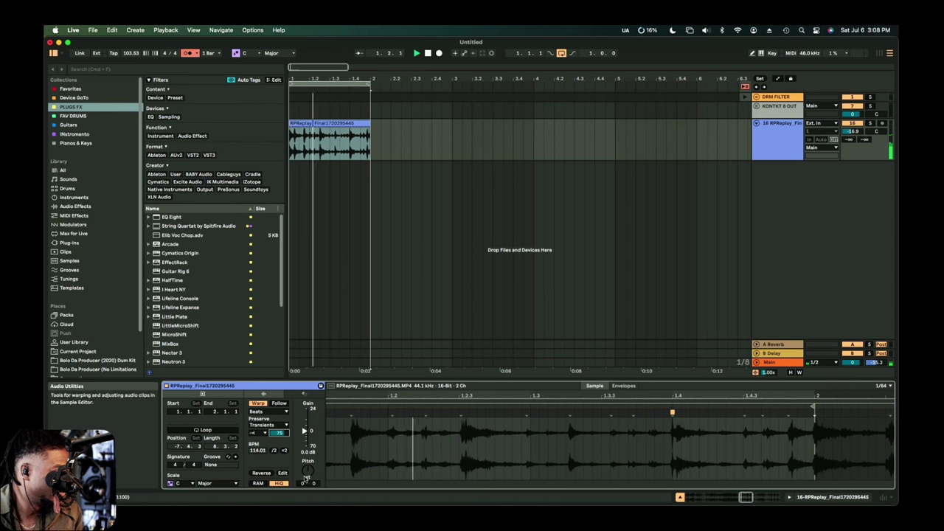
{"action": "left_click_drag", "start_coordinate": [307, 469], "coordinate": [308, 475]}
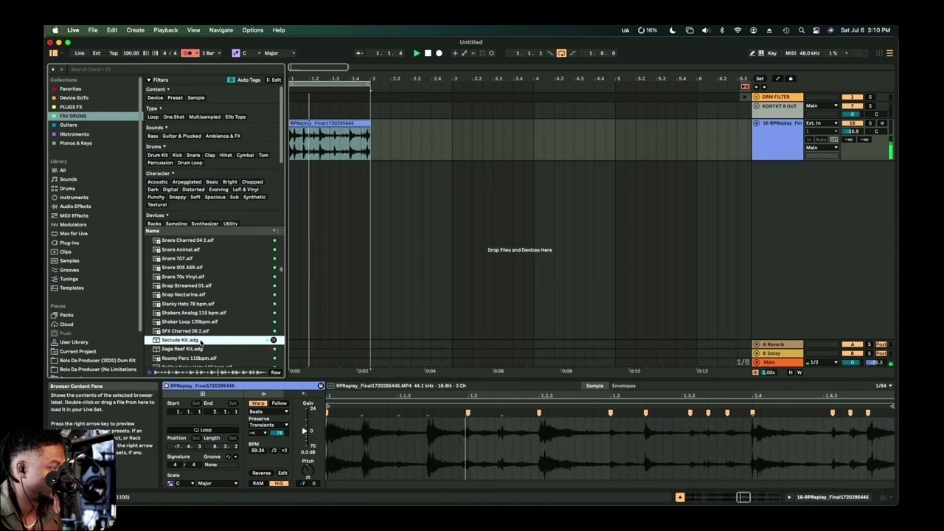
Load Seclude Kit.adg onto a new track and record a drum pattern across the four looped bars.
{"action": "left_click_drag", "start_coordinate": [200, 342], "coordinate": [323, 275]}
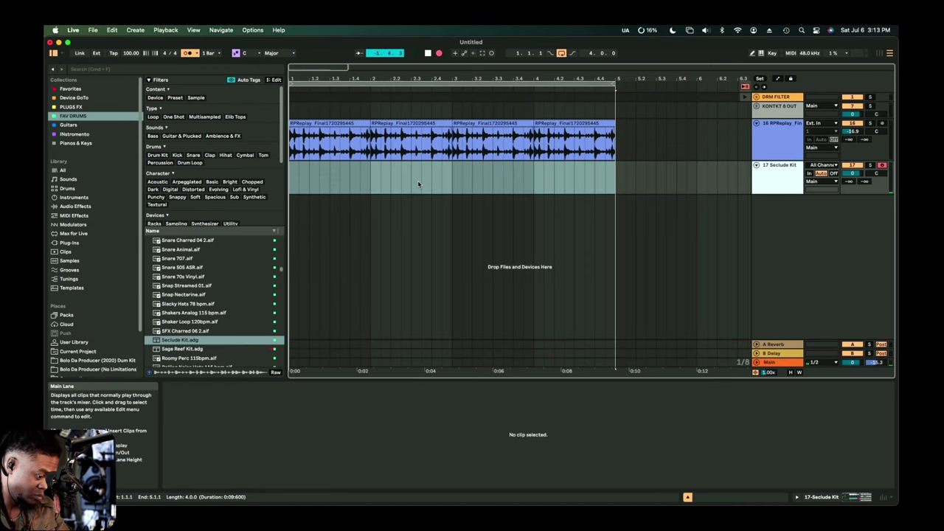
{"action": "key", "text": "F9"}
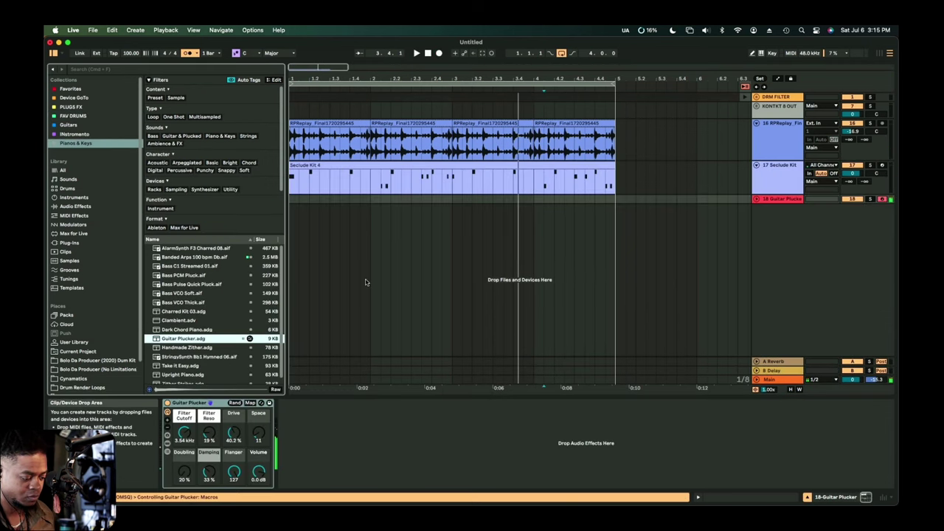
{"action": "key", "text": "space"}
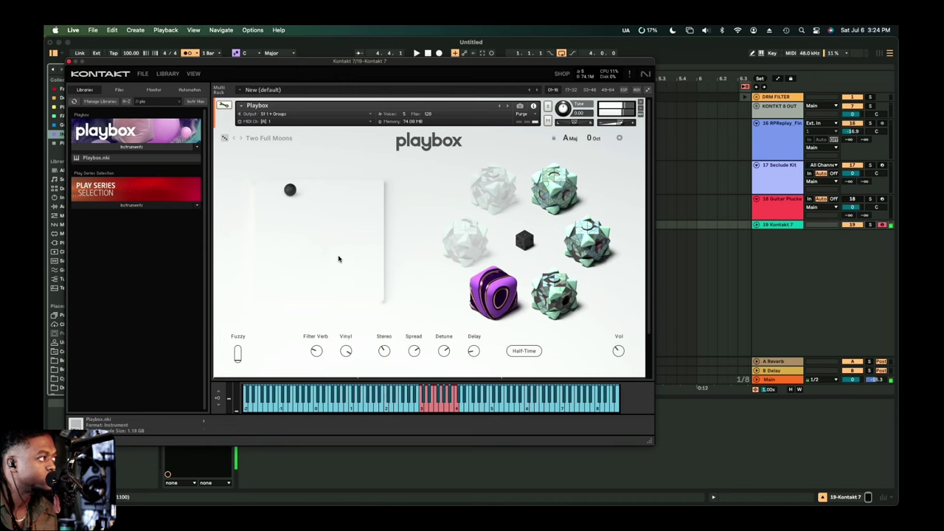
Move the Kontakt window clear of the arrangement, stop the recording and open the recorded Kontakt 7 clip.
{"action": "left_click_drag", "start_coordinate": [295, 62], "coordinate": [313, 307]}
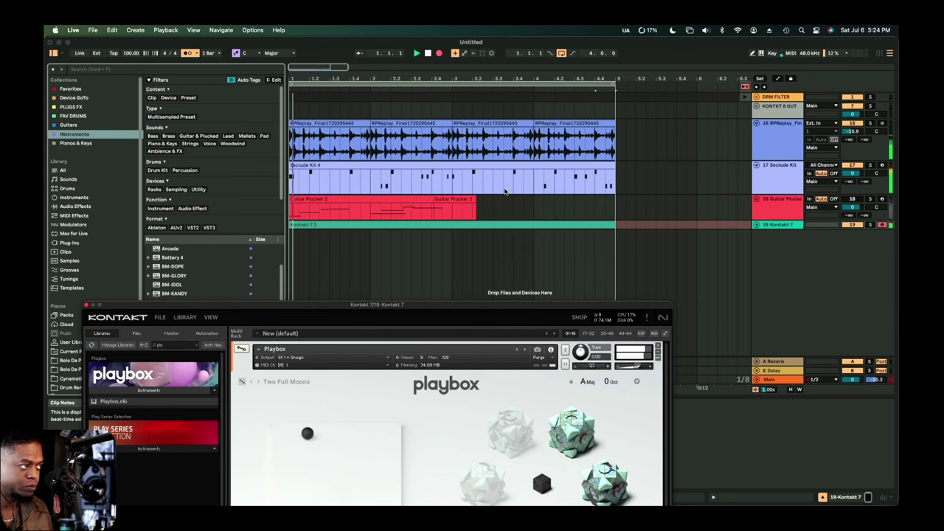
{"action": "key", "text": "space"}
{"action": "double_click", "coordinate": [582, 224]}
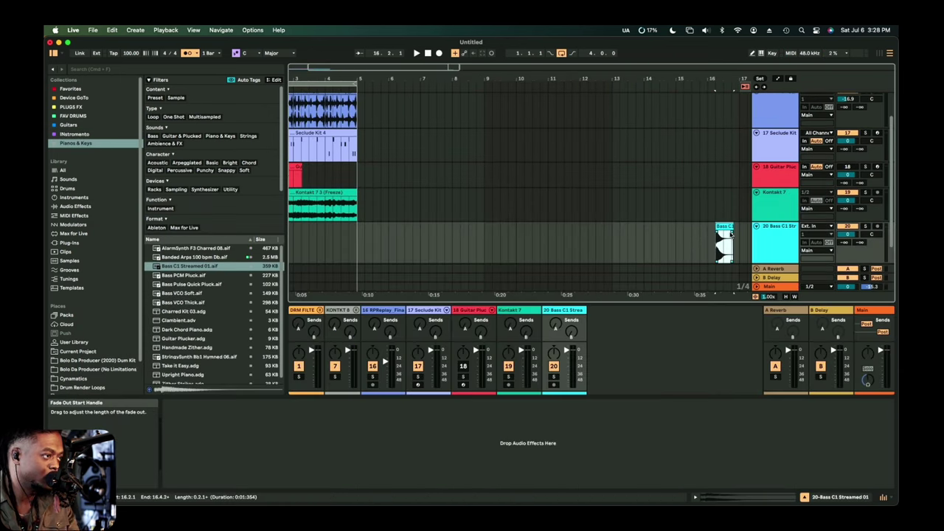
Delete the Bass C1 Streamed 01 audio clip near bar 16 together with its audio track 20.
{"action": "left_click_drag", "start_coordinate": [729, 236], "coordinate": [726, 238]}
{"action": "key", "text": "Delete"}
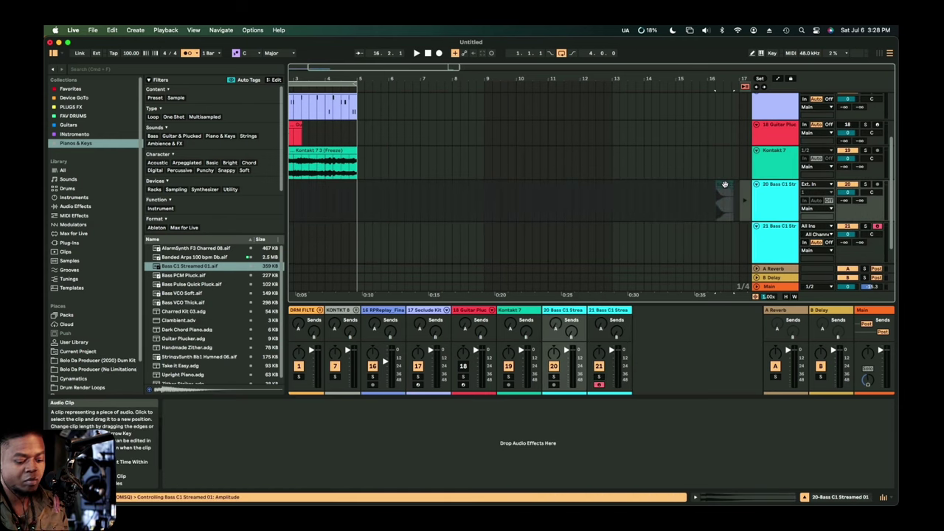
{"action": "left_click", "coordinate": [767, 206]}
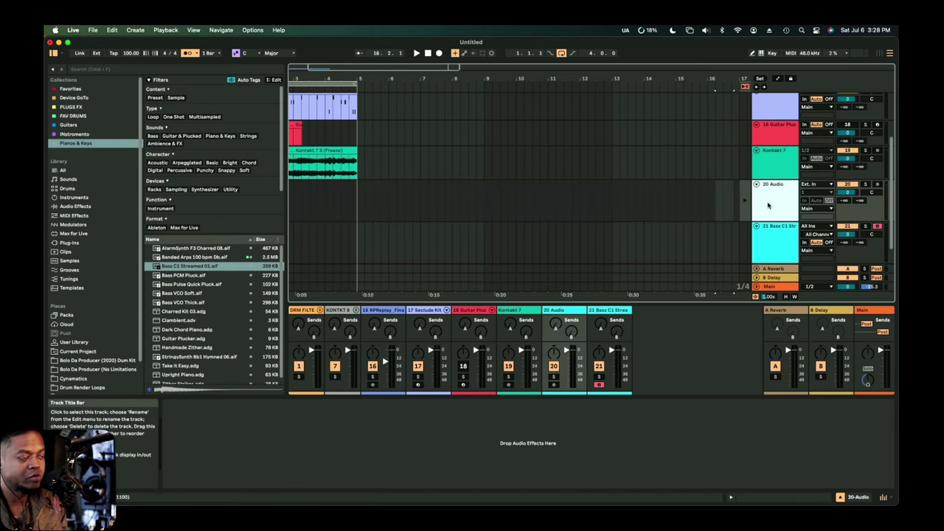
{"action": "key", "text": "Delete"}
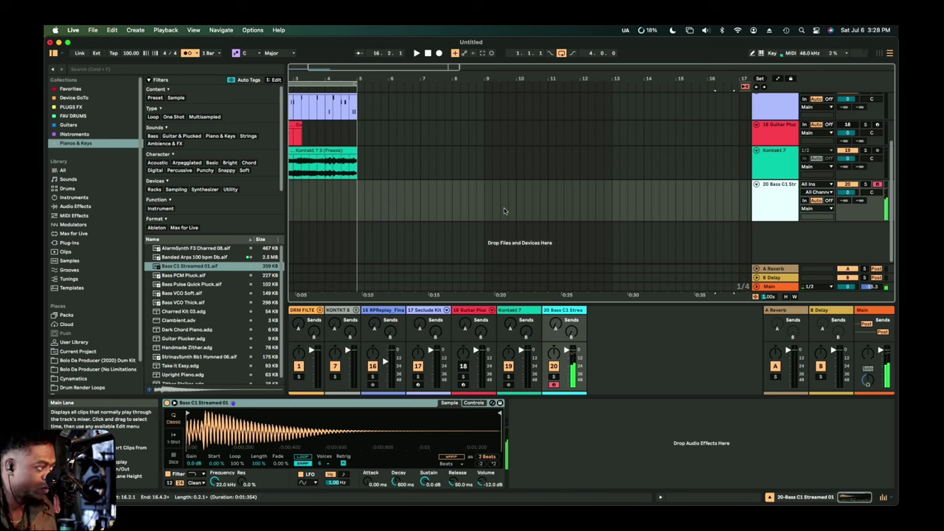
Trim the start of the Bass C1 Streamed 01 sample in Simpler to the zero crossing at about 0:00:078.
{"action": "left_click", "coordinate": [189, 416]}
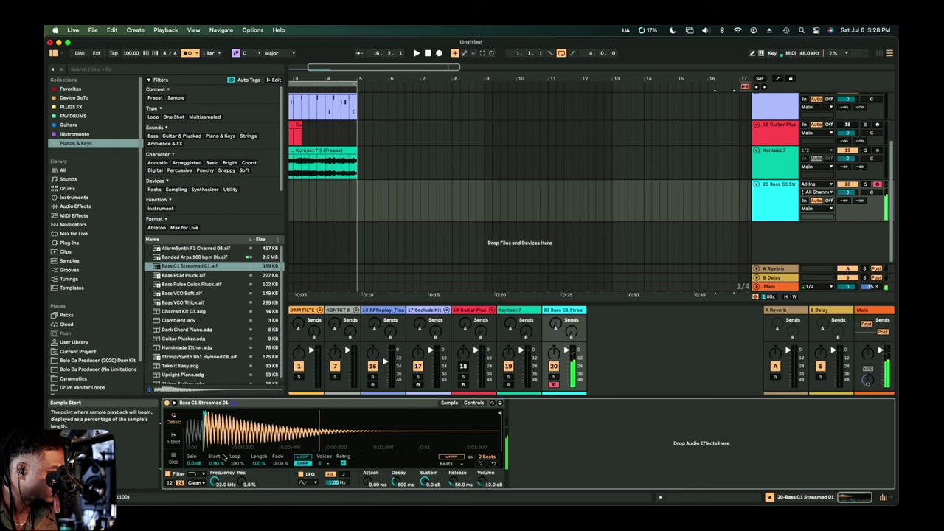
{"action": "left_click_drag", "start_coordinate": [210, 452], "coordinate": [311, 504]}
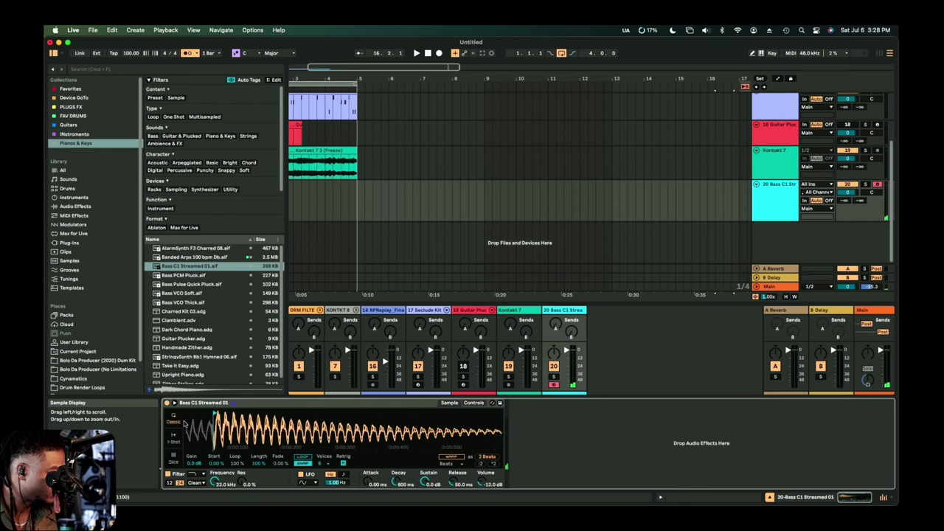
{"action": "key", "text": "super+alt+e"}
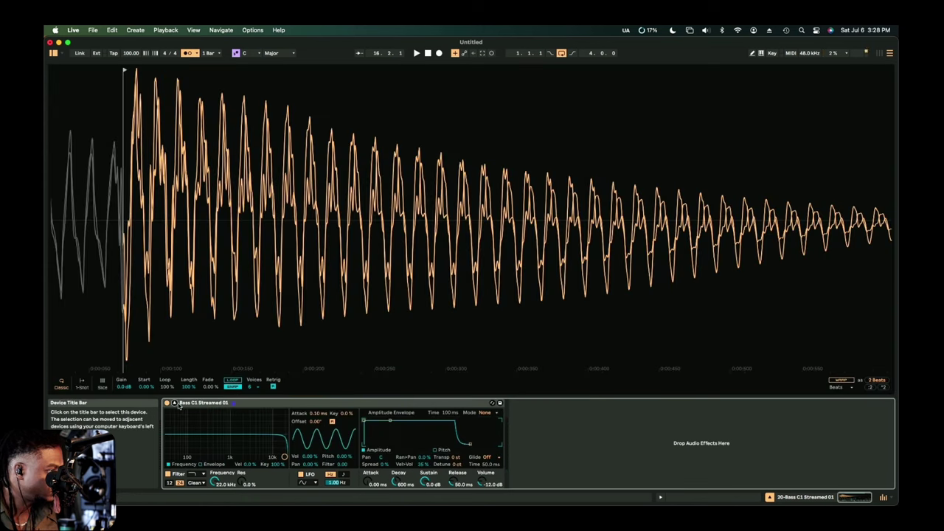
{"action": "left_click", "coordinate": [124, 71]}
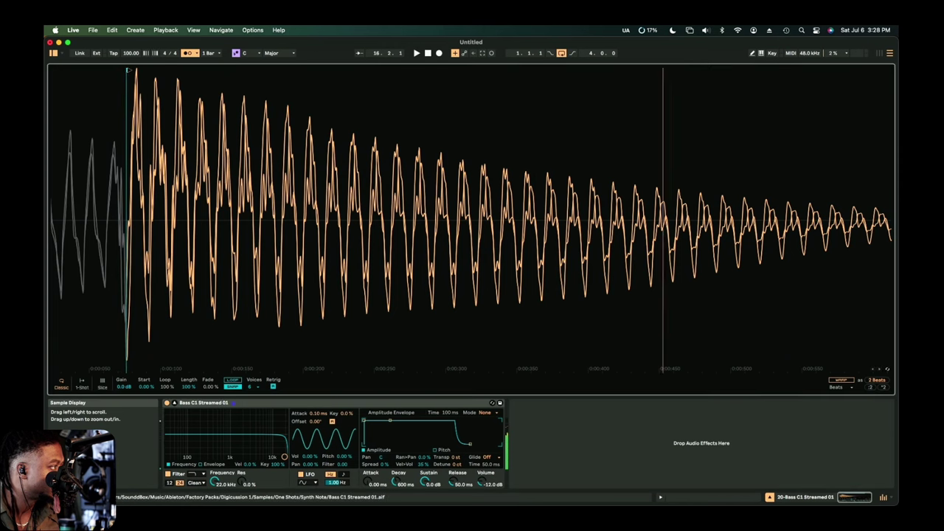
{"action": "left_click_drag", "start_coordinate": [127, 70], "coordinate": [133, 69]}
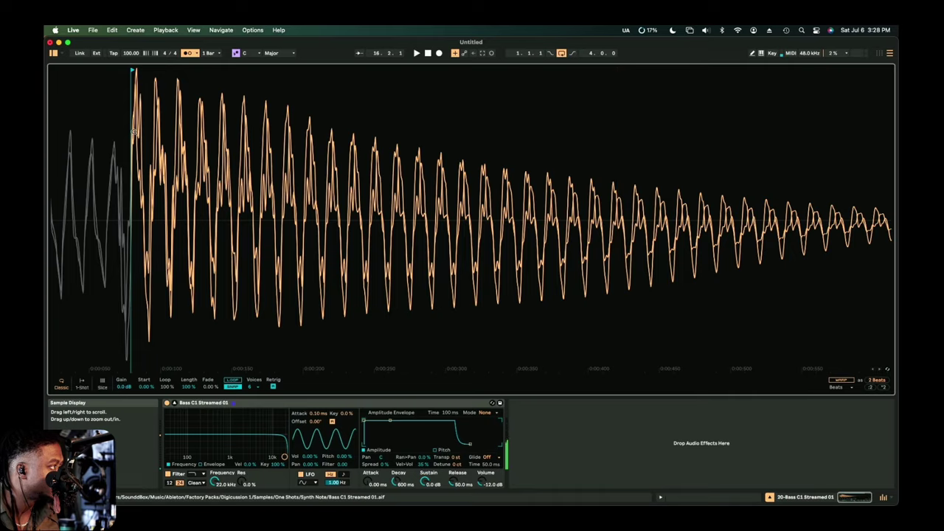
{"action": "mouse_move", "coordinate": [129, 145]}
{"action": "left_mouse_down"}
{"action": "mouse_move", "coordinate": [143, 155]}
{"action": "mouse_move", "coordinate": [184, 276]}
{"action": "left_mouse_up"}
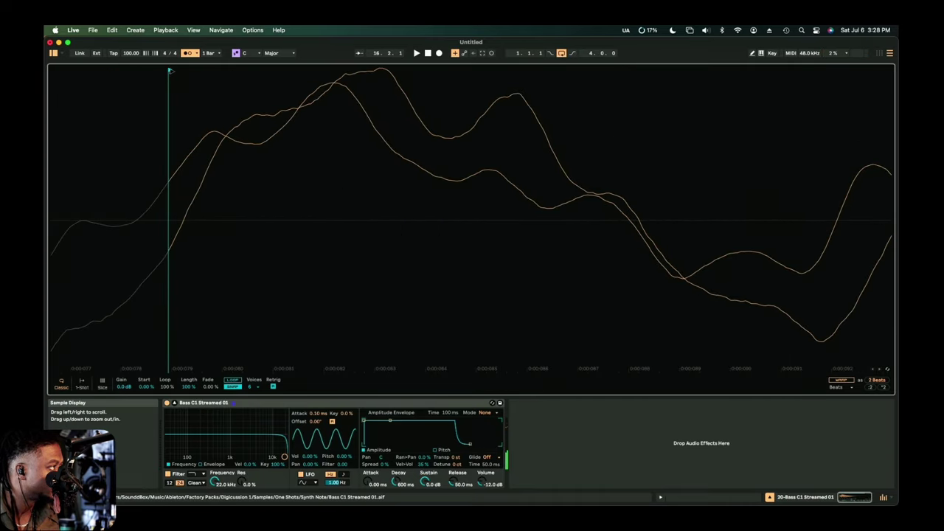
{"action": "left_click_drag", "start_coordinate": [169, 71], "coordinate": [140, 74]}
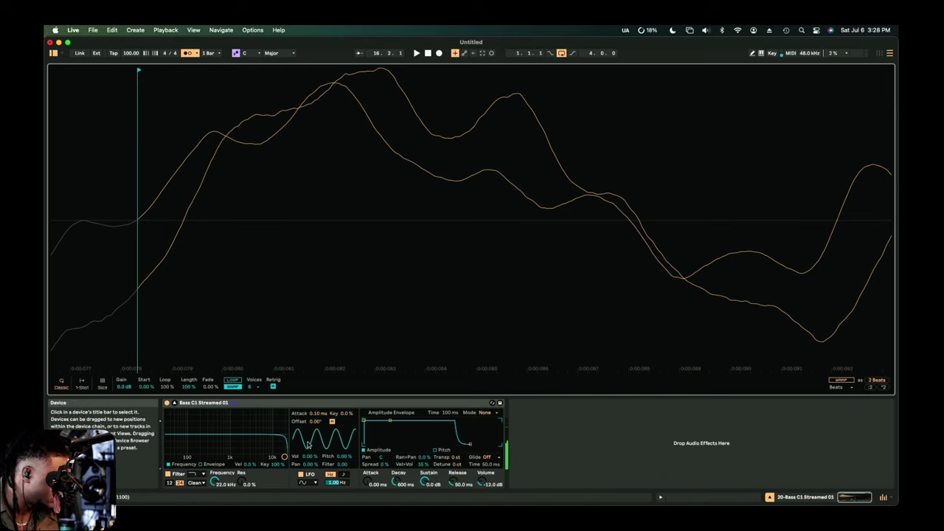
Set the bass Simpler's amplitude attack to 0.63 ms and lower its filter frequency.
{"action": "left_click_drag", "start_coordinate": [371, 481], "coordinate": [371, 476]}
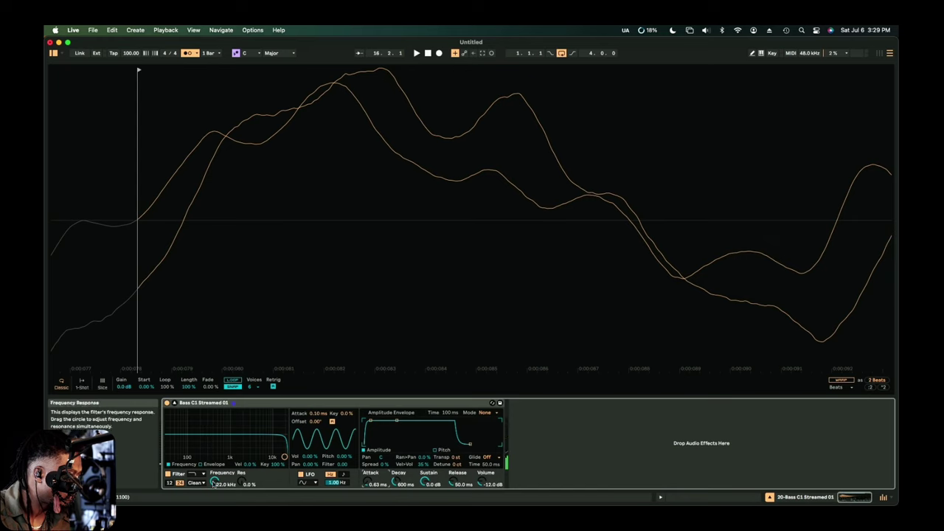
{"action": "left_click_drag", "start_coordinate": [215, 480], "coordinate": [215, 484]}
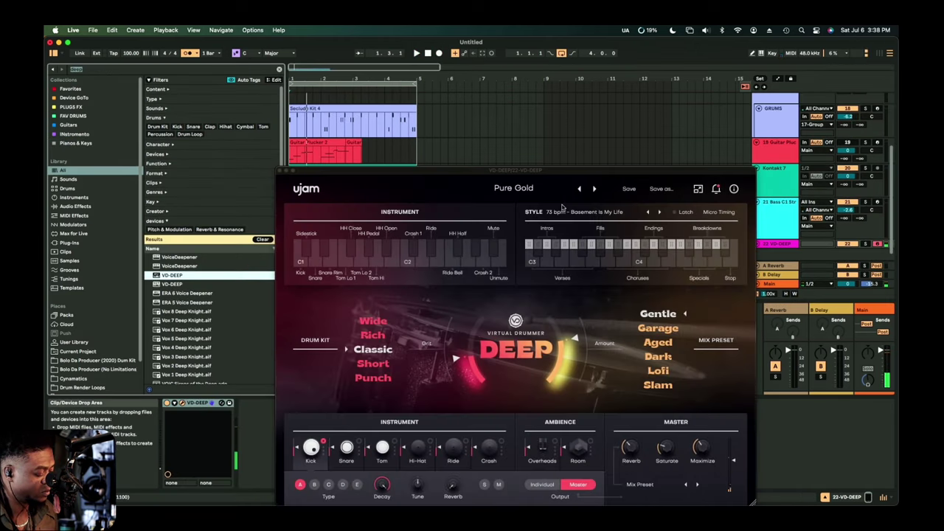
Load the factory Jazz preset Fusion Core in the VD-DEEP drummer and stop the recording take.
{"action": "left_click", "coordinate": [553, 189]}
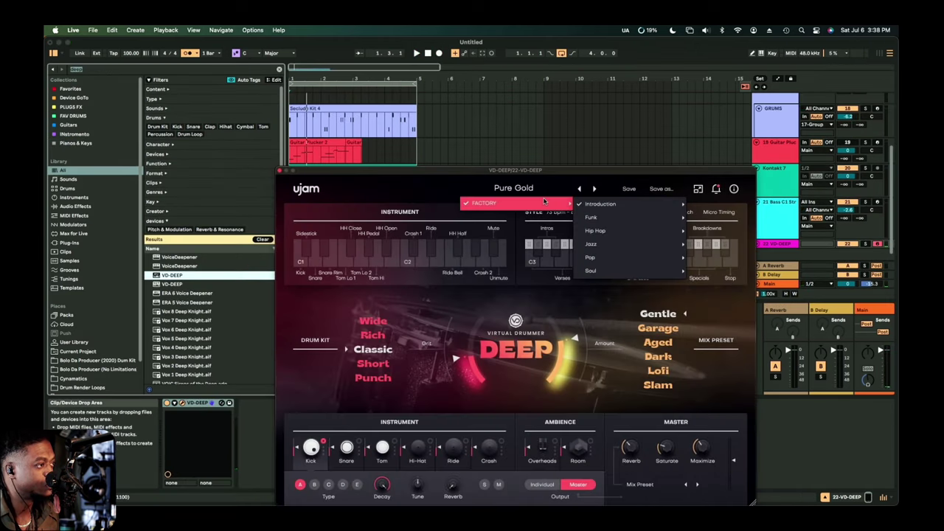
{"action": "mouse_move", "coordinate": [564, 202]}
{"action": "mouse_move", "coordinate": [592, 244]}
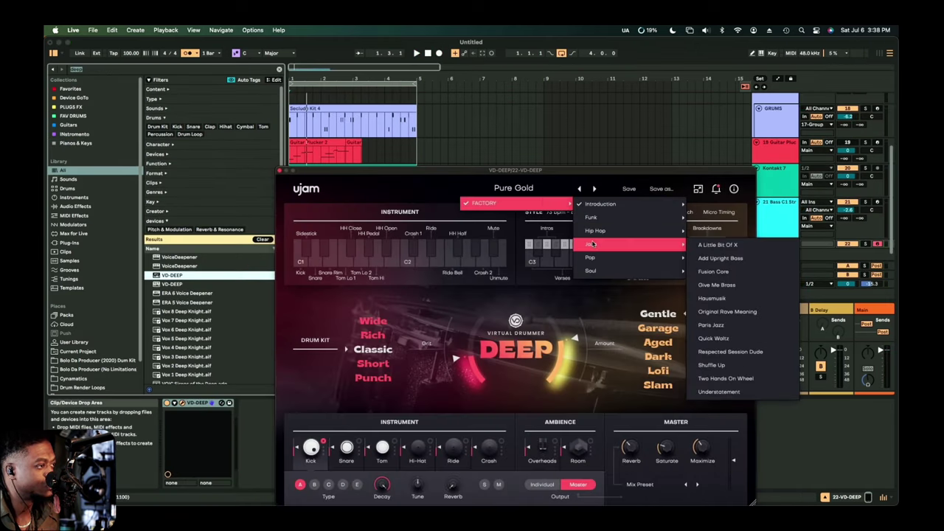
{"action": "left_click", "coordinate": [721, 273]}
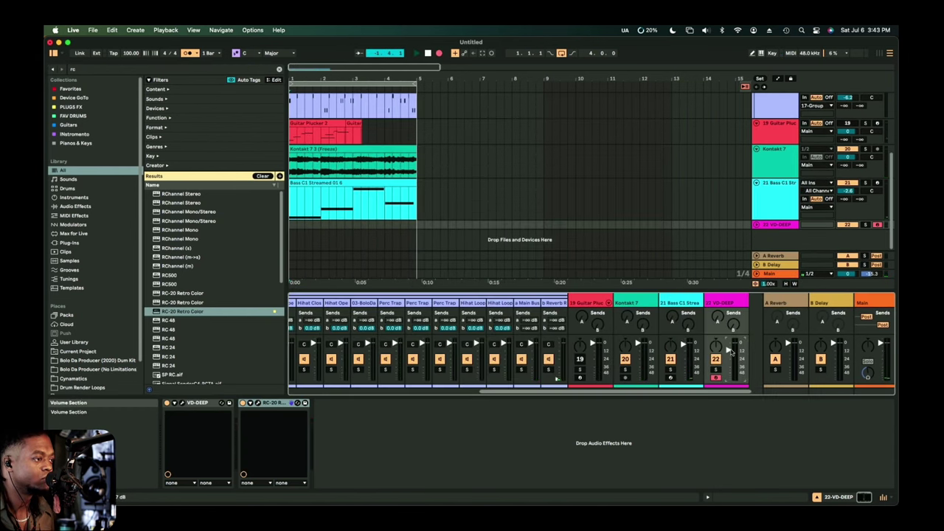
{"action": "key", "text": "space"}
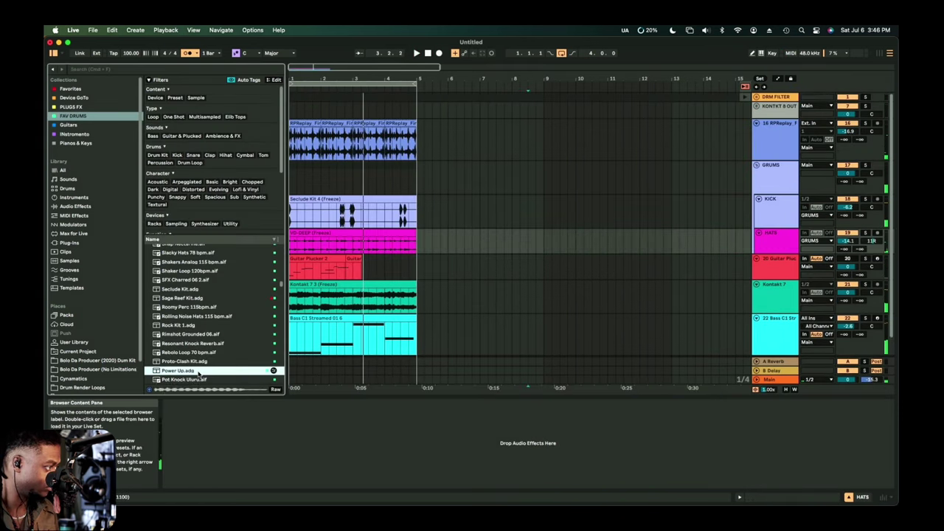
Audition the favourite drum samples from Perc Woody Scratch.aif down to Pandeiro Jingle 110bpm.aif.
{"action": "scroll", "coordinate": [198, 374], "scroll_direction": "down", "scroll_amount": 2}
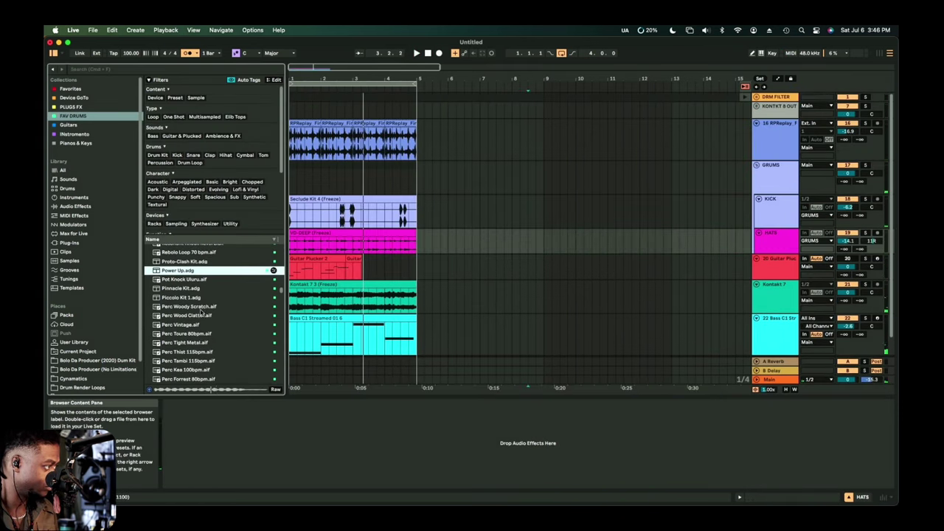
{"action": "left_click", "coordinate": [200, 307]}
{"action": "left_click", "coordinate": [202, 315]}
{"action": "left_click", "coordinate": [201, 326]}
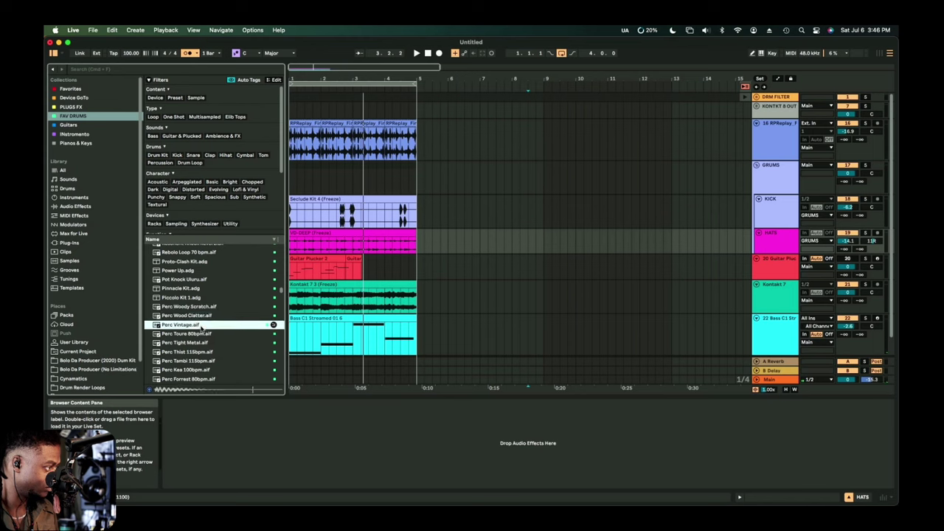
{"action": "left_click", "coordinate": [202, 334]}
{"action": "left_click", "coordinate": [202, 344]}
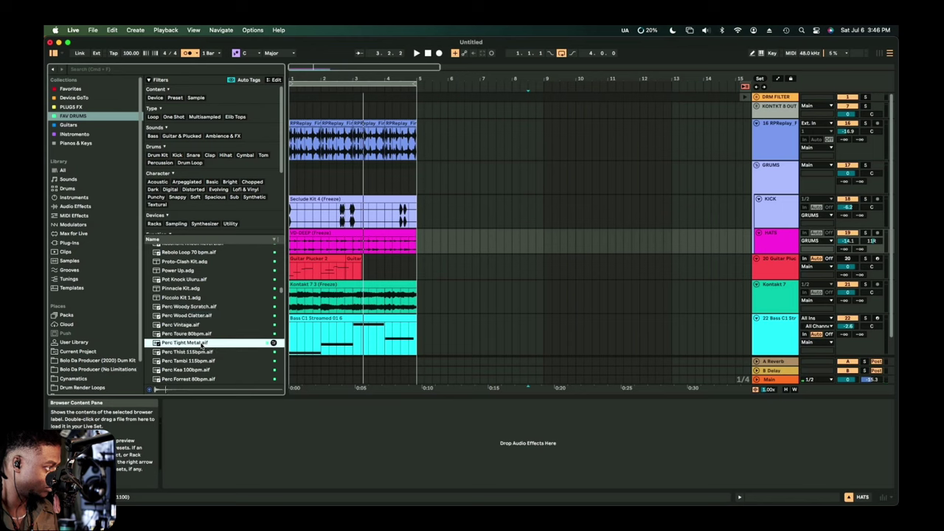
{"action": "left_click", "coordinate": [202, 352]}
{"action": "left_click", "coordinate": [202, 360]}
{"action": "scroll", "coordinate": [202, 361], "scroll_direction": "down", "scroll_amount": 2}
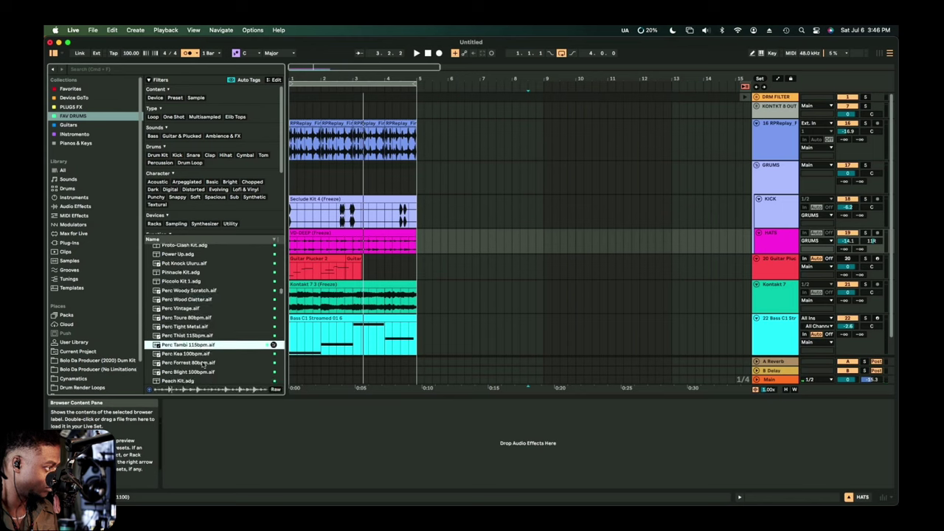
{"action": "left_click", "coordinate": [202, 360]}
{"action": "scroll", "coordinate": [202, 360], "scroll_direction": "down", "scroll_amount": 3}
{"action": "left_click", "coordinate": [198, 318]}
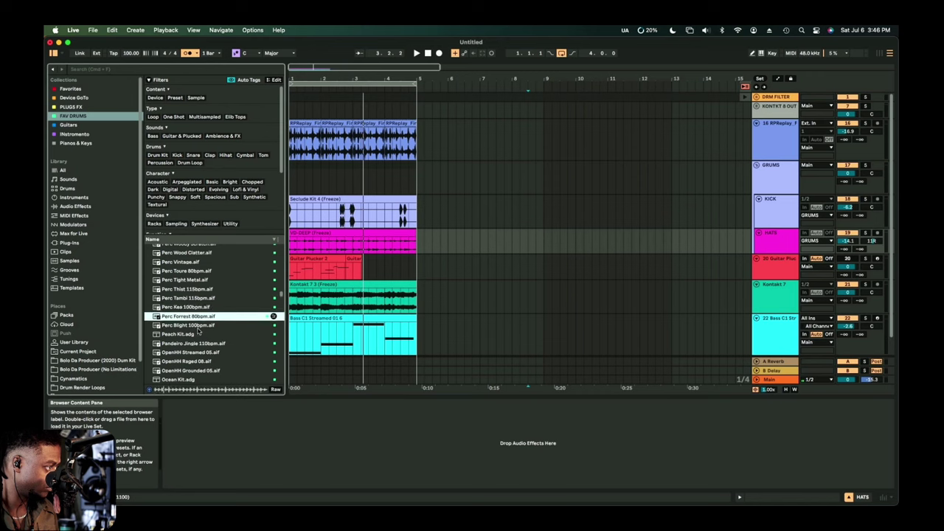
{"action": "left_click", "coordinate": [198, 326]}
{"action": "left_click", "coordinate": [197, 343]}
{"action": "scroll", "coordinate": [196, 335], "scroll_direction": "down", "scroll_amount": 3}
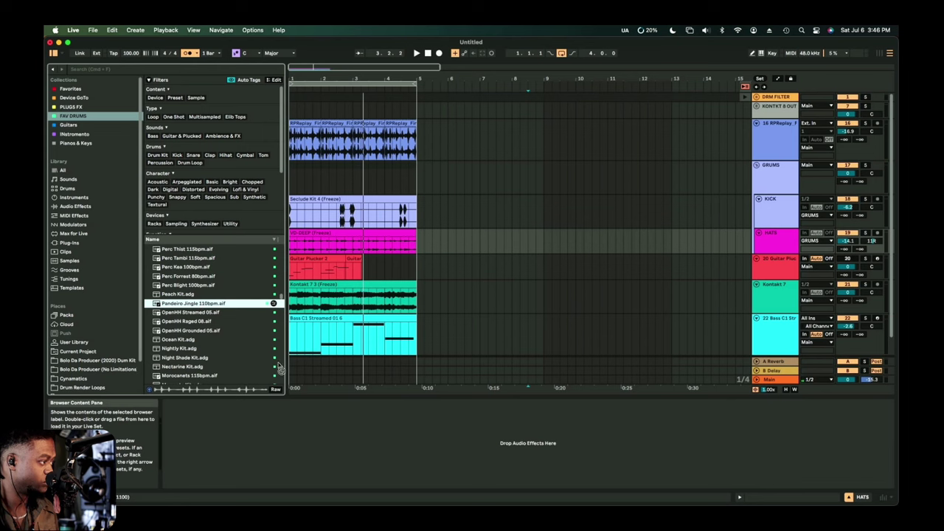
Place Pandeiro Jingle 110bpm.aif at bar 1 on a new track and play it with the beat.
{"action": "left_click_drag", "start_coordinate": [317, 377], "coordinate": [294, 352]}
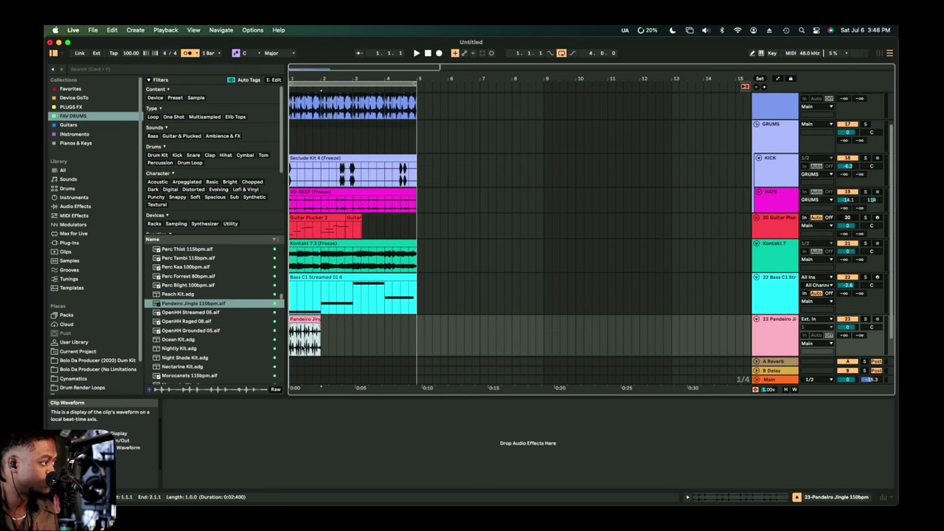
{"action": "key", "text": "space"}
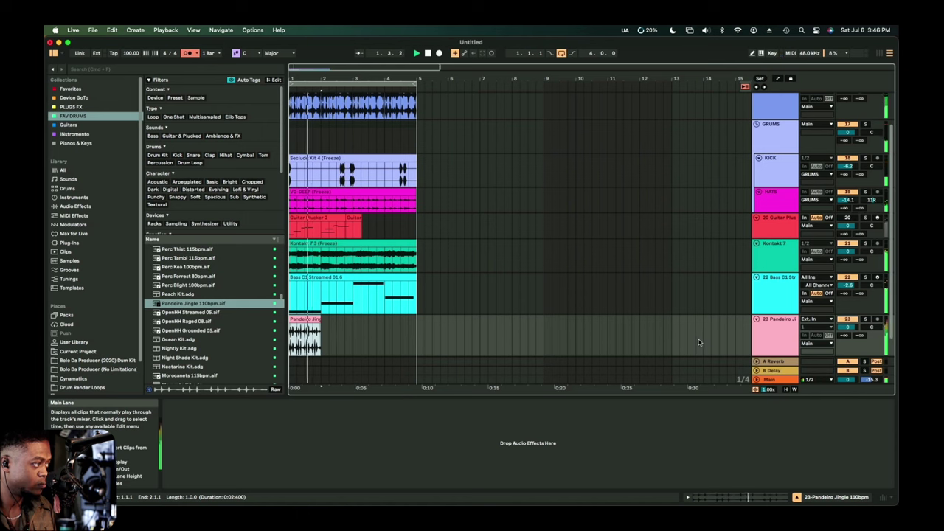
{"action": "key", "text": "space"}
{"action": "key", "text": "space"}
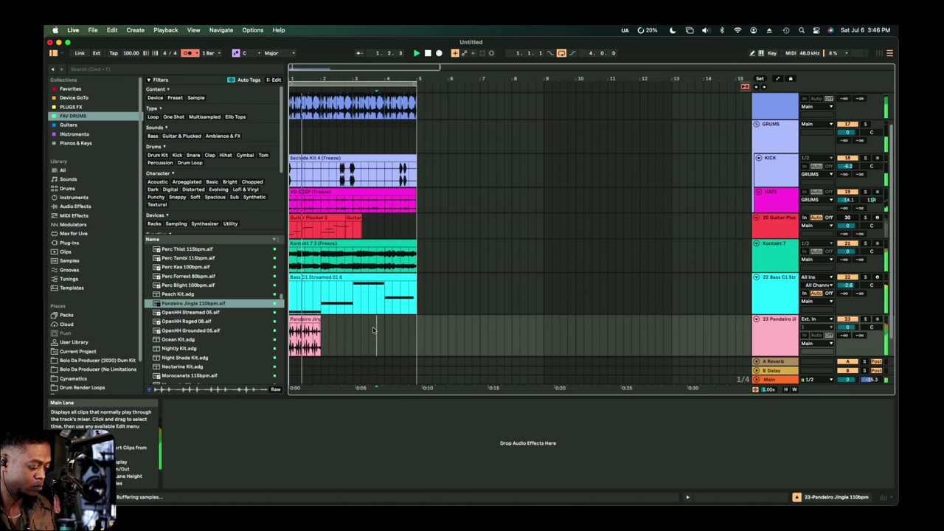
Open the Pandeiro Jingle 110bpm clip's settings and try its Beats warp with Preserve at 1 Bar and 1/2.
{"action": "scroll", "coordinate": [373, 329], "scroll_direction": "up", "scroll_amount": 3}
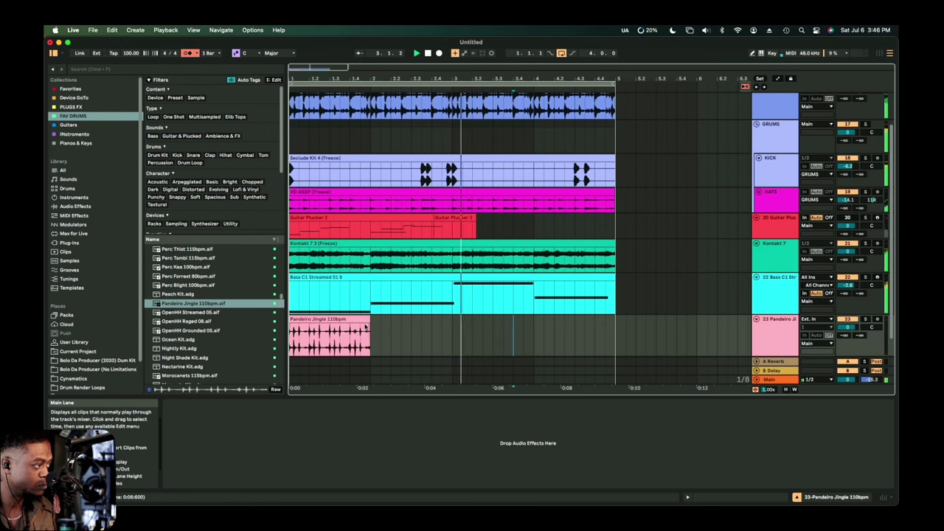
{"action": "left_click", "coordinate": [353, 321]}
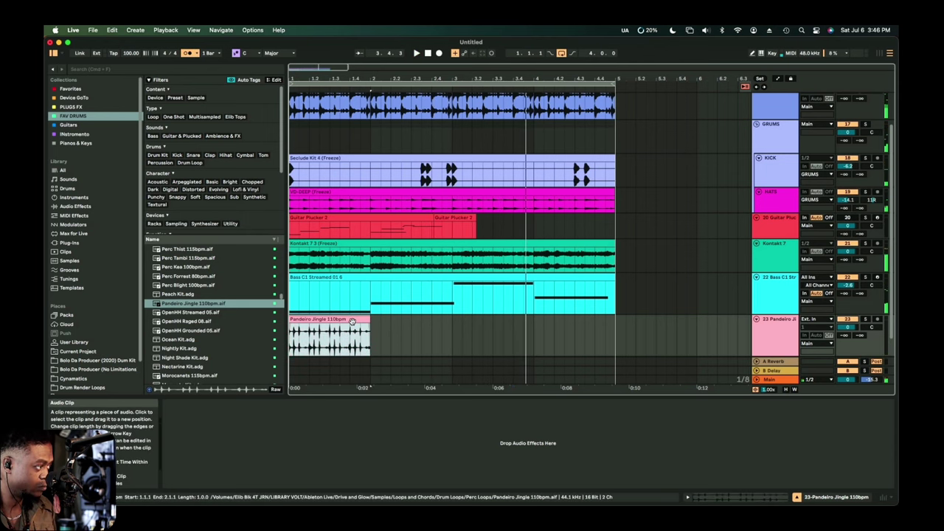
{"action": "double_click", "coordinate": [352, 321]}
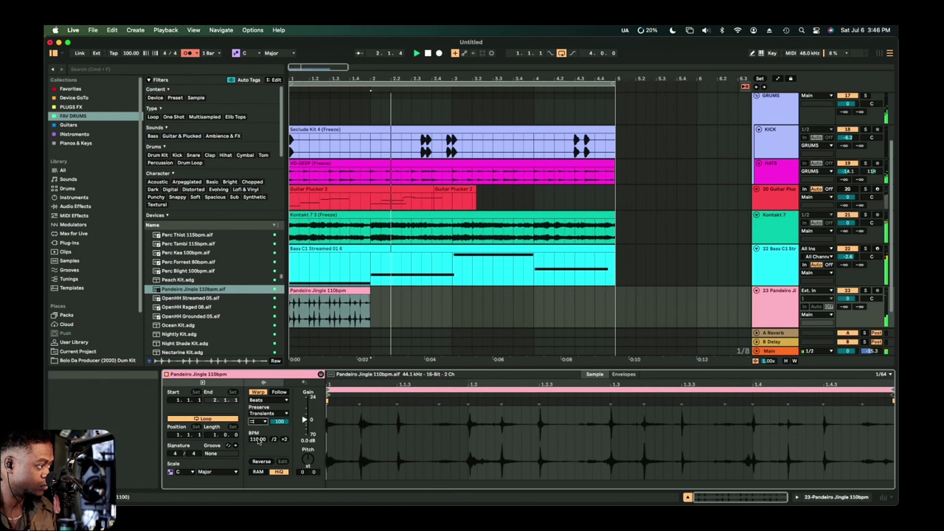
{"action": "left_click", "coordinate": [268, 413]}
{"action": "left_click", "coordinate": [267, 418]}
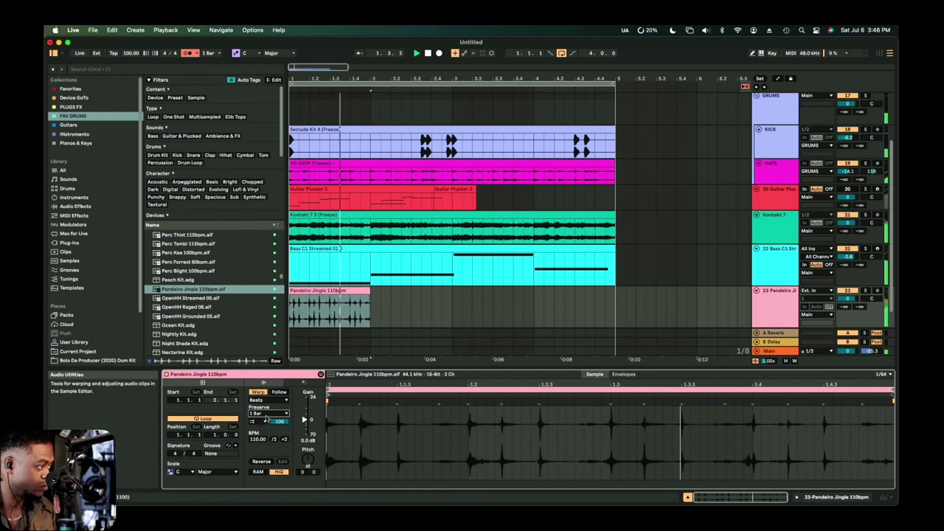
{"action": "left_click", "coordinate": [269, 413]}
{"action": "left_click", "coordinate": [268, 418]}
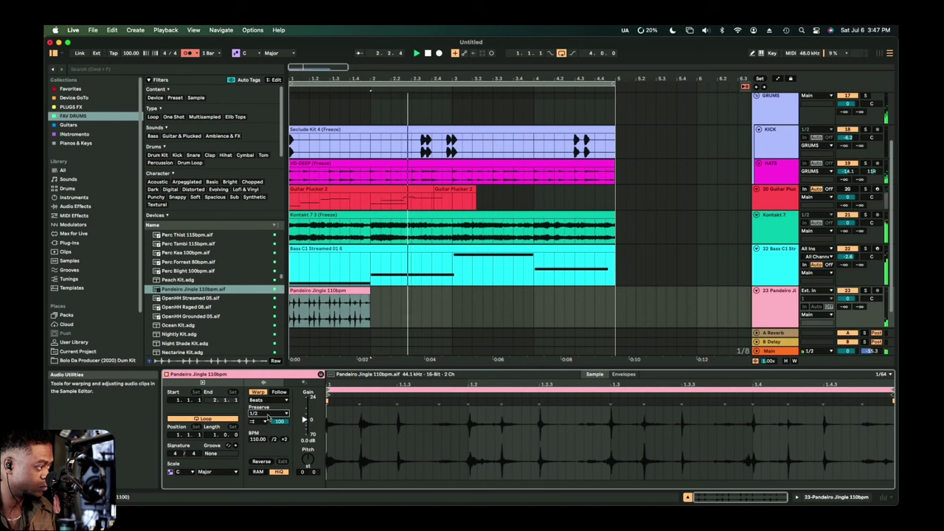
Try the Tones warp mode on the Pandeiro Jingle clip and return it to Beats.
{"action": "left_click", "coordinate": [268, 400]}
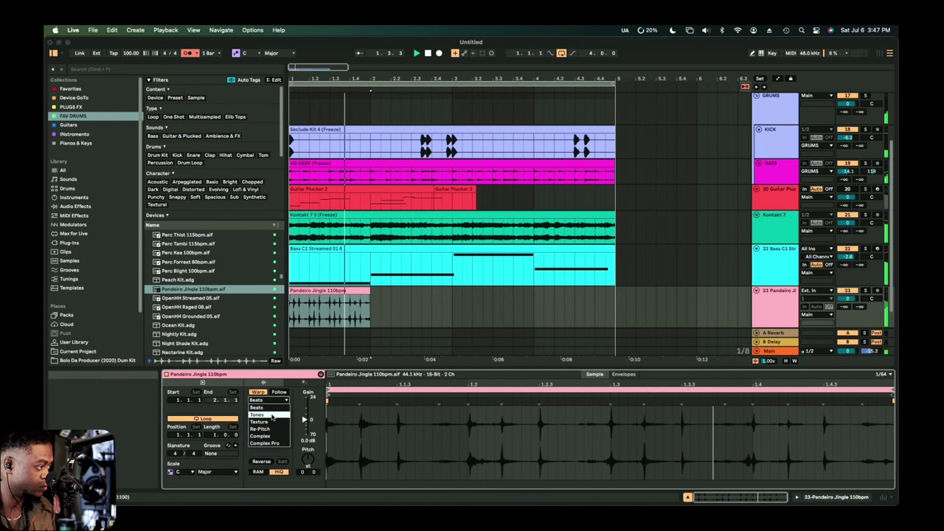
{"action": "left_click", "coordinate": [272, 416]}
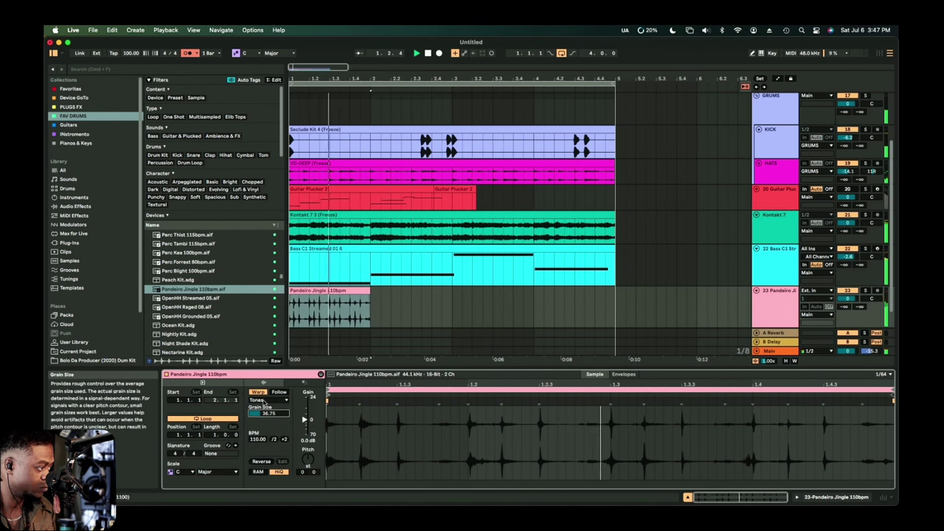
{"action": "left_click", "coordinate": [265, 400]}
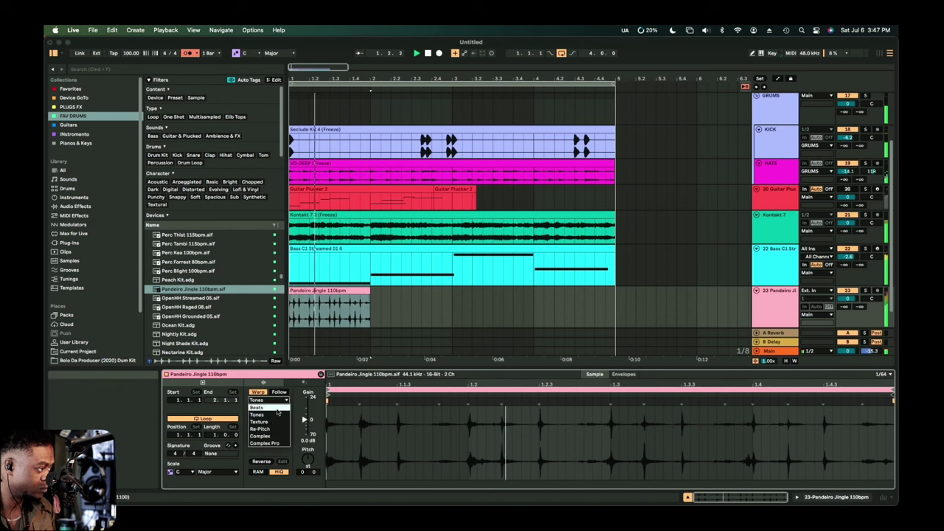
{"action": "left_click", "coordinate": [274, 407]}
Preserve 1/8 divisions in the clip's Beats warp, with transient envelope 18 and transient looping off.
{"action": "left_click", "coordinate": [265, 414]}
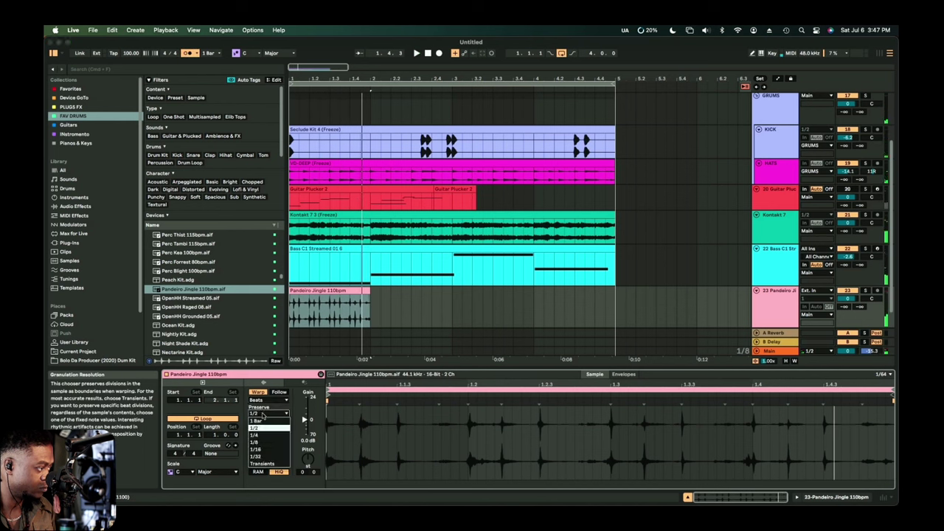
{"action": "left_click", "coordinate": [264, 442]}
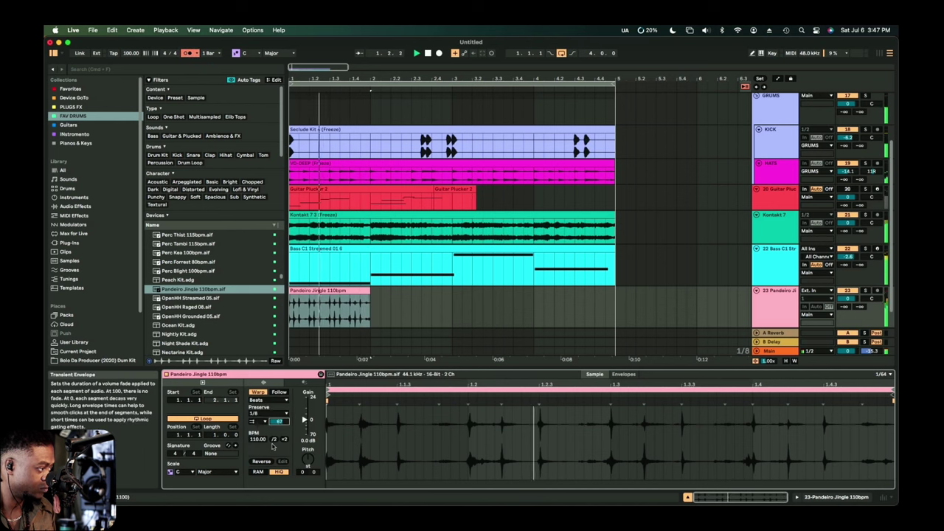
{"action": "left_click", "coordinate": [258, 421]}
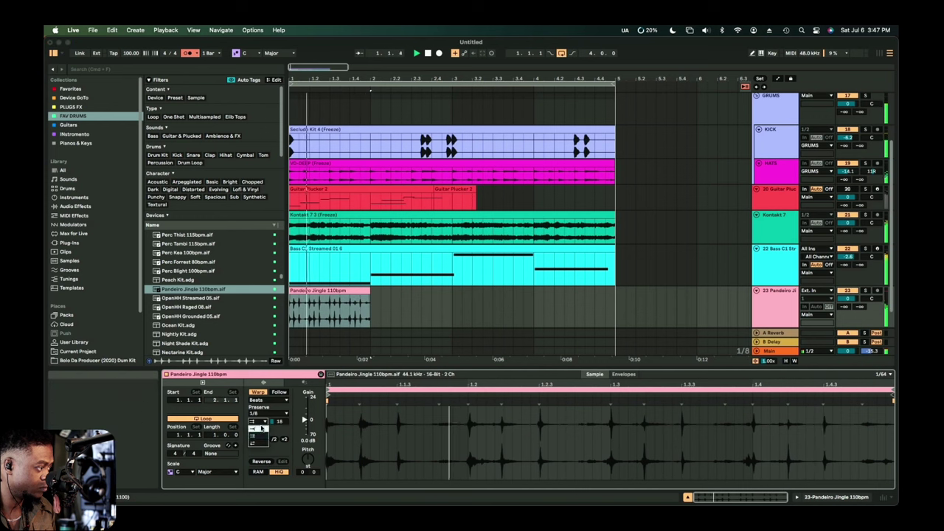
{"action": "left_click", "coordinate": [262, 428]}
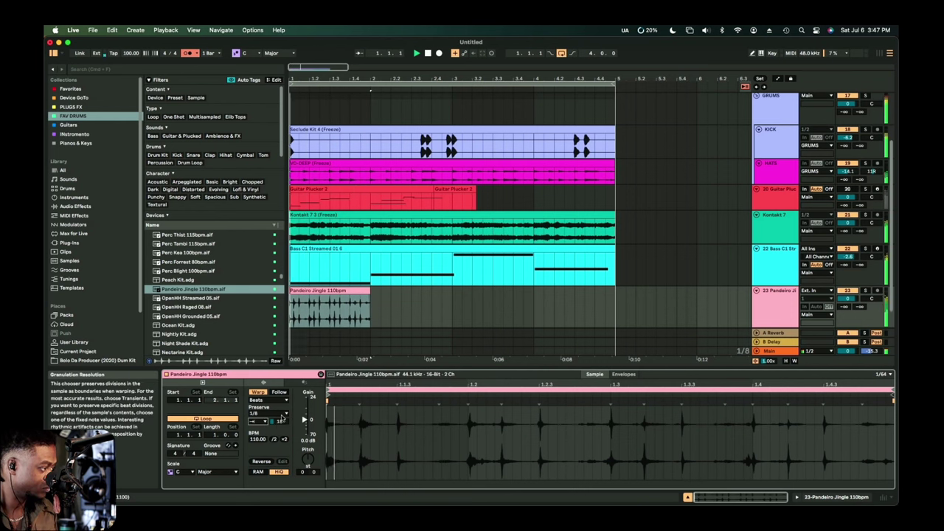
Transpose the Pandeiro Jingle clip to -8 semitones and duplicate it three times to fill four bars.
{"action": "left_click_drag", "start_coordinate": [309, 459], "coordinate": [307, 464]}
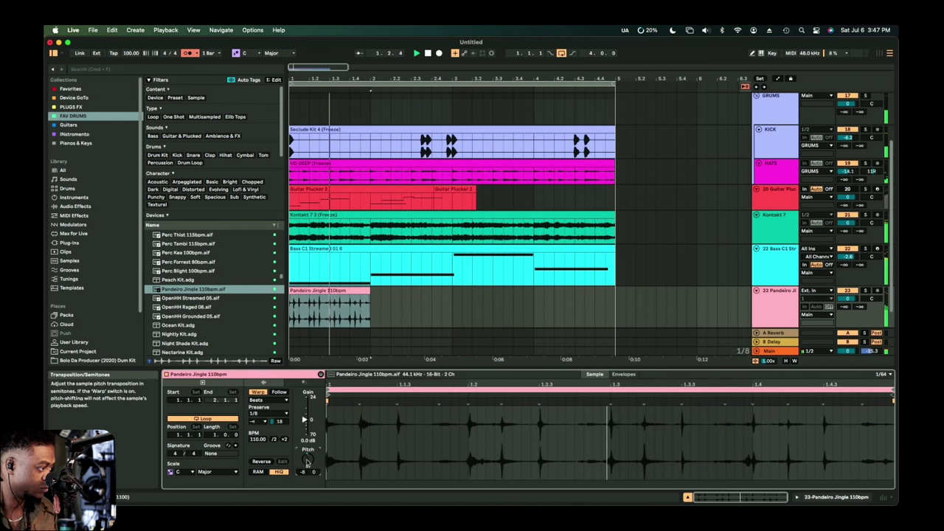
{"action": "key", "text": "space"}
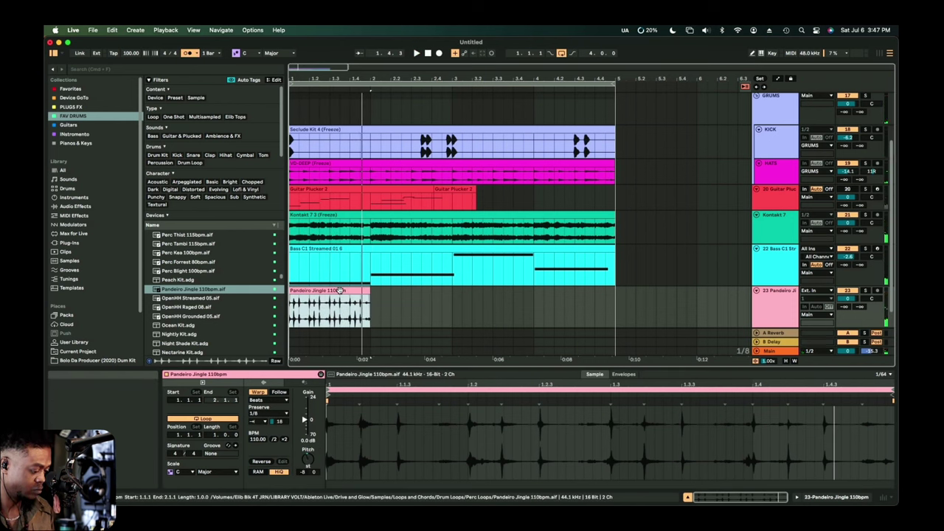
{"action": "key", "text": "super+d"}
{"action": "key", "text": "super+d"}
{"action": "key", "text": "super+d"}
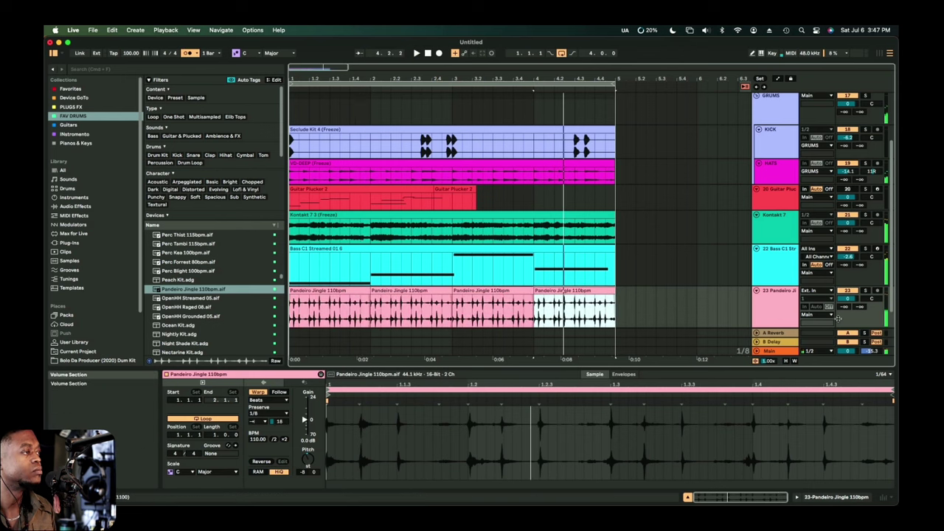
Move the Pandeiro Jingle track into the GRUMS group below HATS and set its volume to -10.1 dB.
{"action": "left_click_drag", "start_coordinate": [767, 199], "coordinate": [767, 188]}
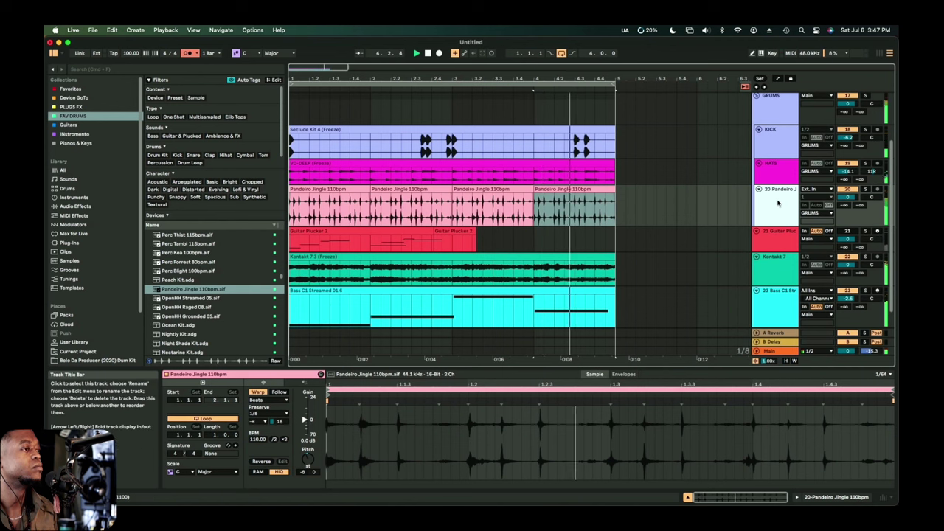
{"action": "left_click_drag", "start_coordinate": [850, 202], "coordinate": [848, 244]}
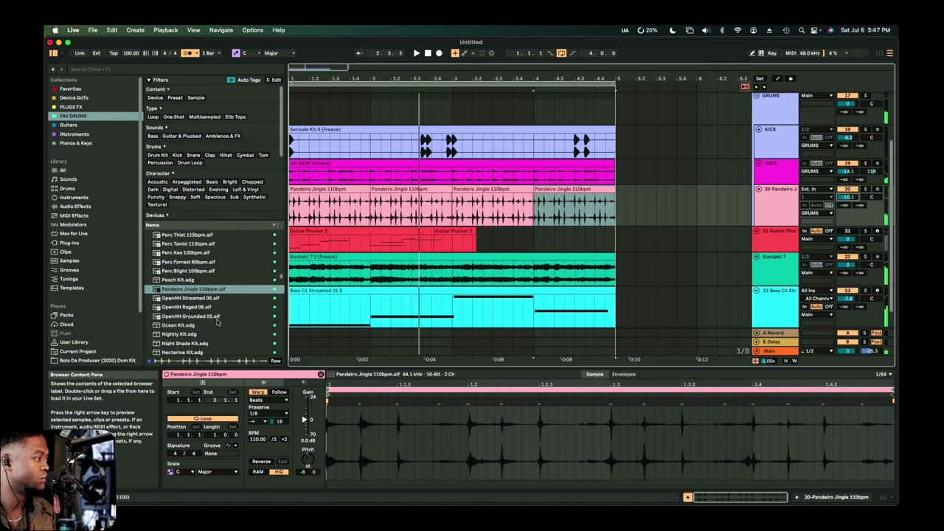
Audition further favourite drum sounds from OpenHH Grounded 05.aif down past Nectarine Kit.adg.
{"action": "left_click", "coordinate": [217, 317]}
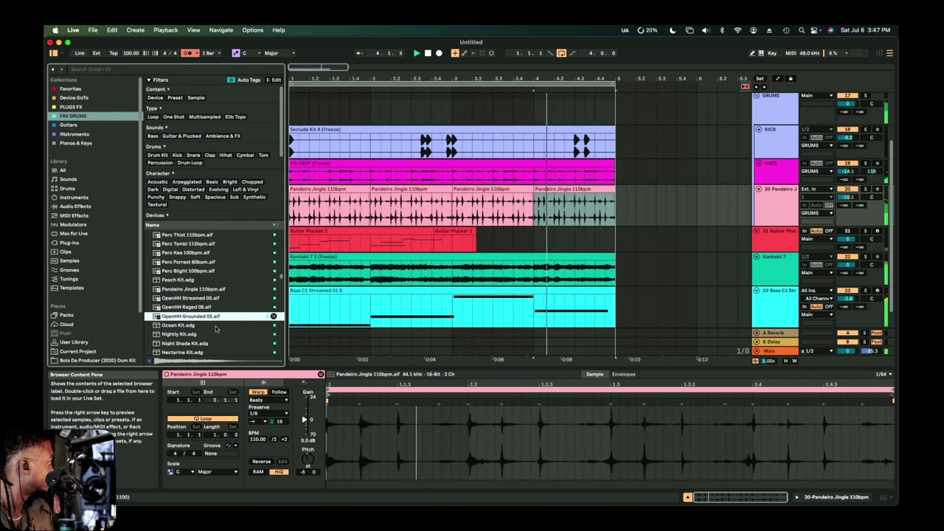
{"action": "left_click", "coordinate": [217, 325]}
{"action": "scroll", "coordinate": [216, 331], "scroll_direction": "down", "scroll_amount": 2}
{"action": "left_click", "coordinate": [216, 326]}
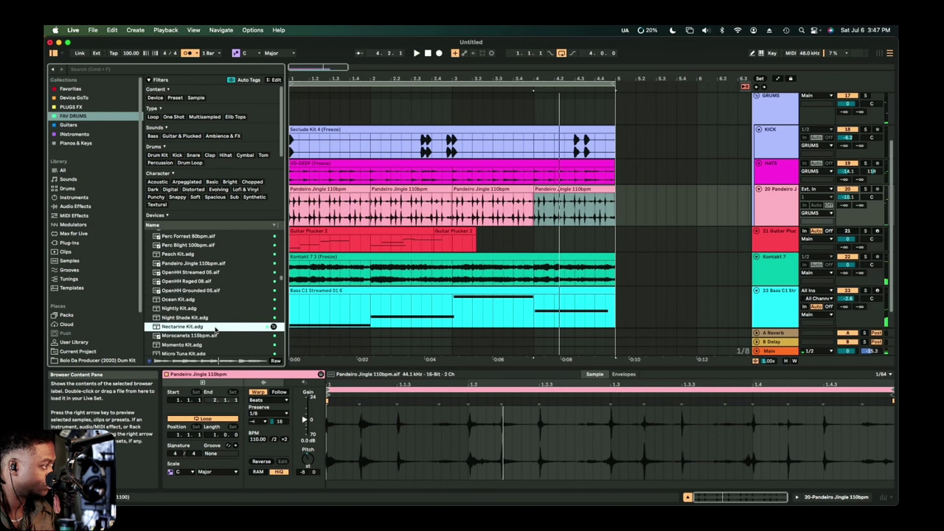
{"action": "scroll", "coordinate": [216, 330], "scroll_direction": "down", "scroll_amount": 3}
{"action": "left_click", "coordinate": [215, 308]}
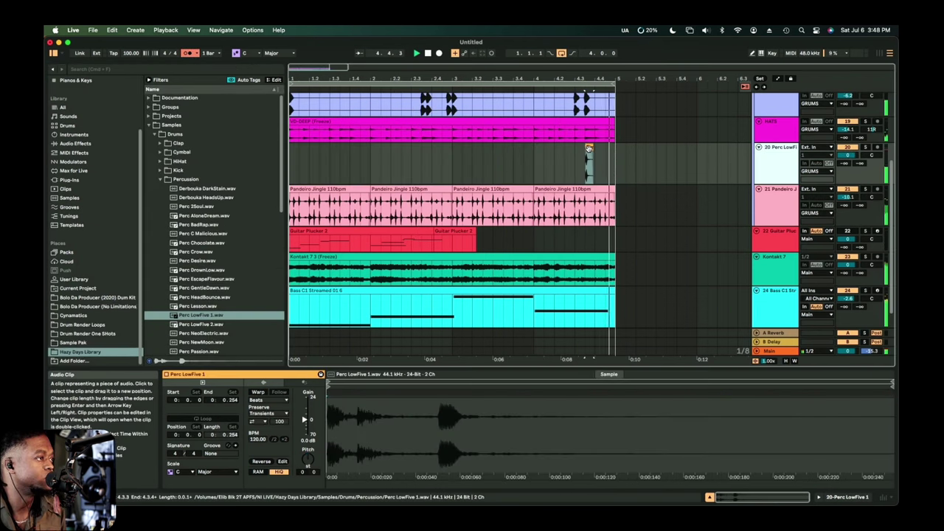
Place Perc LowFive 1 hits at 2.4.1 and 4.4.1 and set their track's volume to -8.2 dB.
{"action": "left_click_drag", "start_coordinate": [553, 157], "coordinate": [437, 159]}
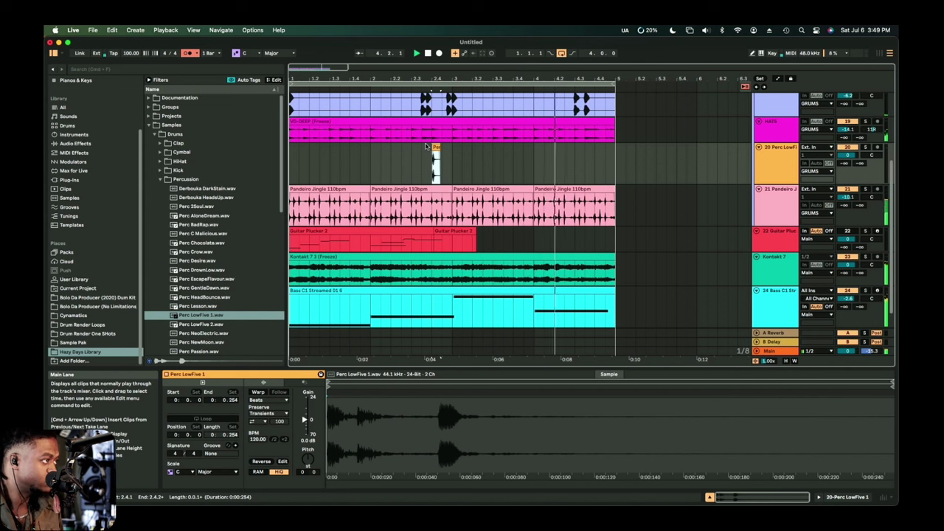
{"action": "left_click_drag", "start_coordinate": [435, 158], "coordinate": [602, 162]}
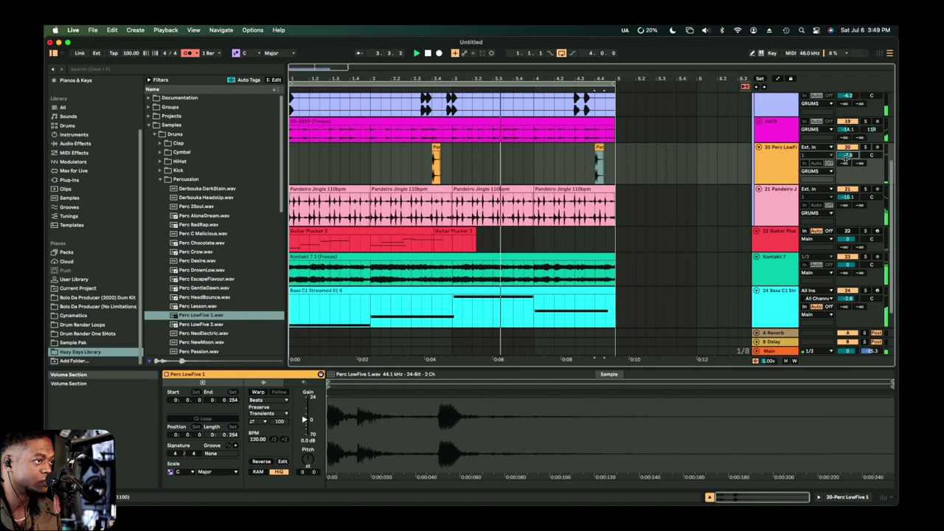
{"action": "key", "text": "minus"}
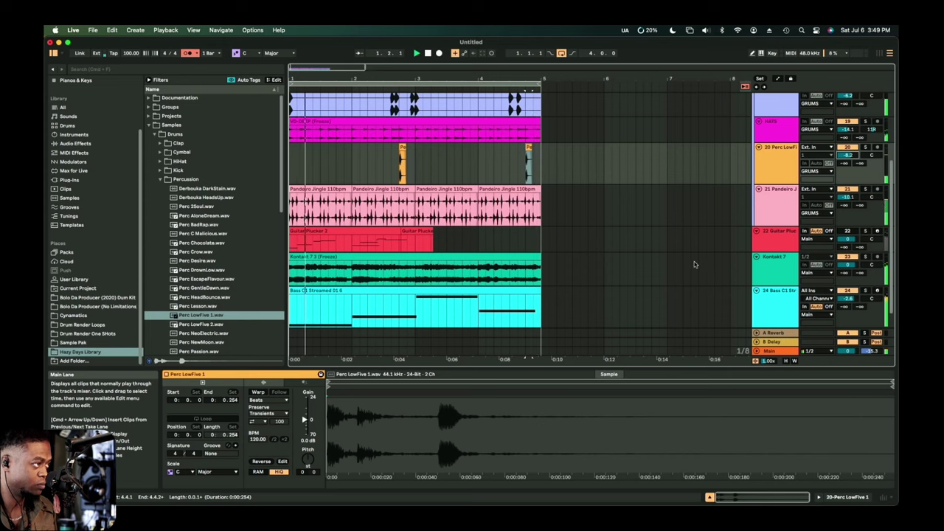
{"action": "left_click", "coordinate": [769, 173]}
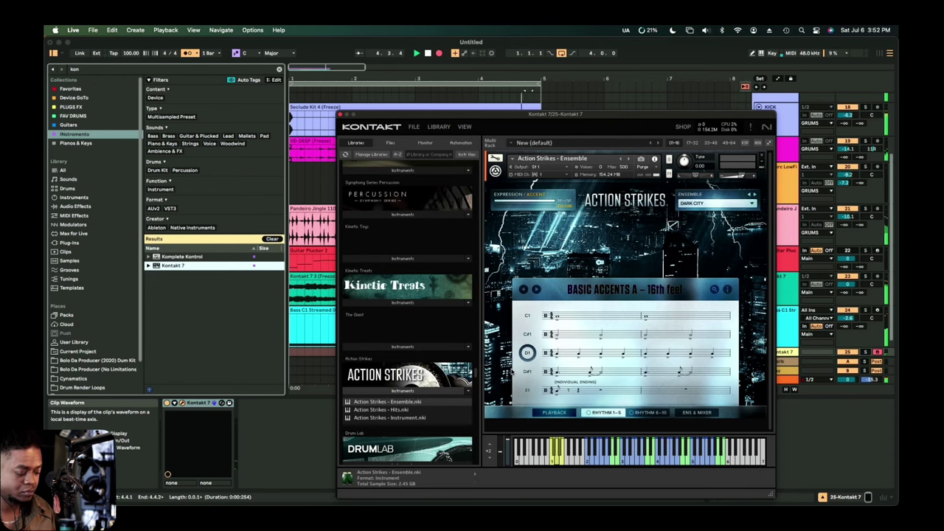
Hide the Kontakt window and replace the existing Kontakt 7 take with a new recording from late bar 4 through bar 5.
{"action": "key", "text": "super+alt+p"}
{"action": "left_click_drag", "start_coordinate": [496, 317], "coordinate": [654, 317]}
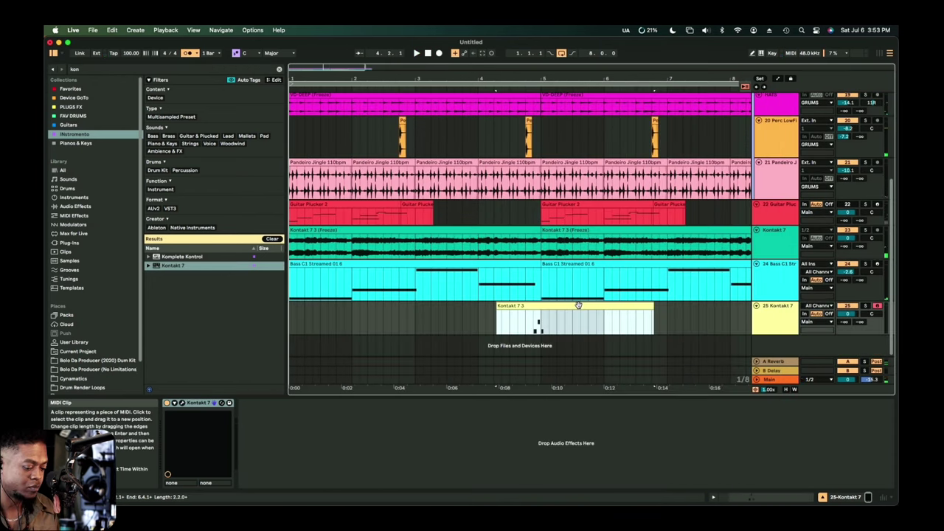
{"action": "left_click", "coordinate": [498, 326]}
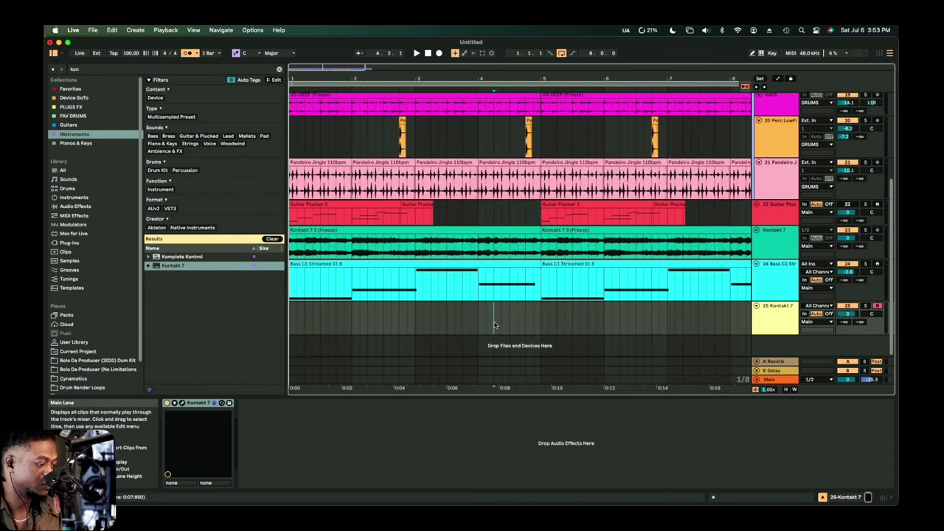
{"action": "key", "text": "space"}
{"action": "key", "text": "F9"}
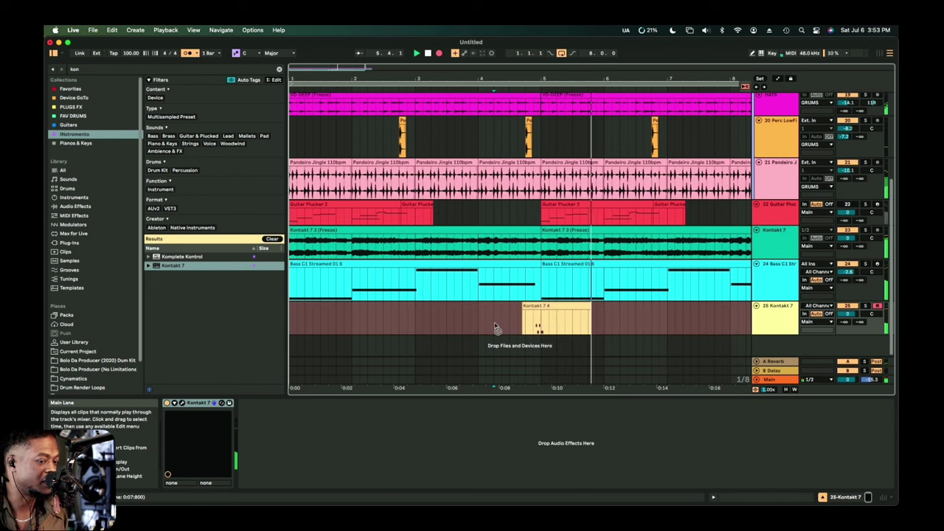
{"action": "key", "text": "space"}
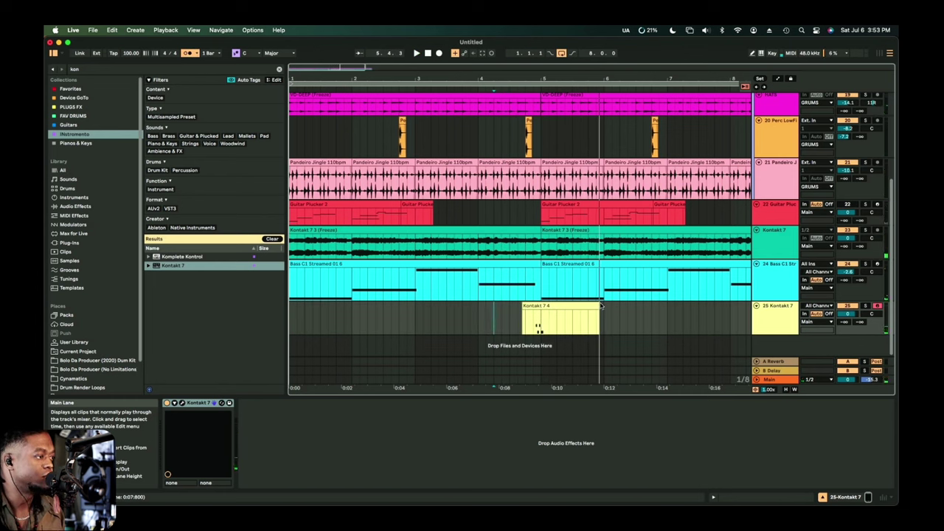
Extend the new Kontakt 7 clip to end at 6.1.1 and play it with the beat.
{"action": "left_click_drag", "start_coordinate": [599, 307], "coordinate": [602, 307]}
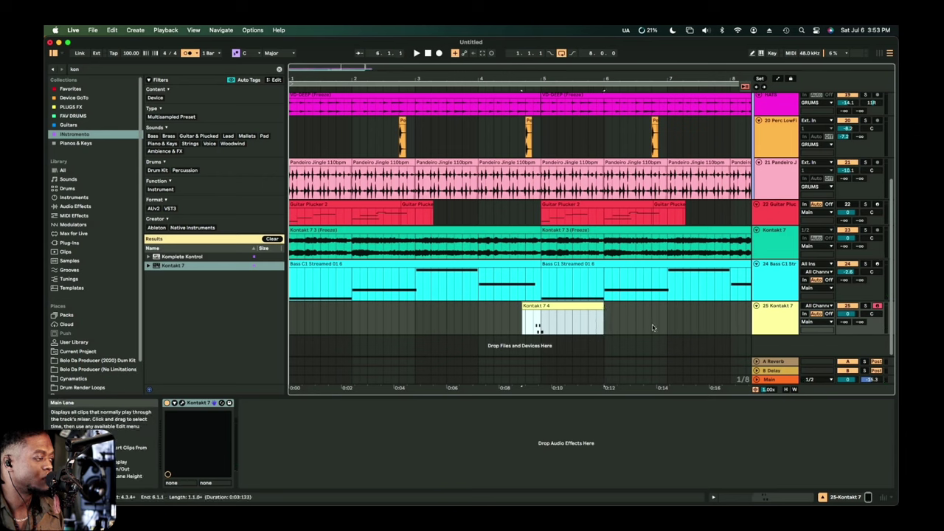
{"action": "key", "text": "space"}
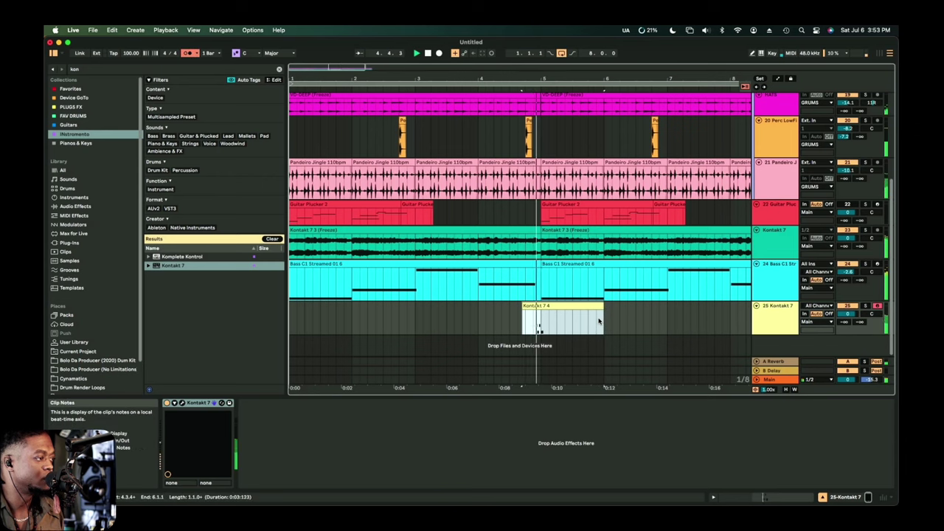
{"action": "left_click", "coordinate": [769, 324]}
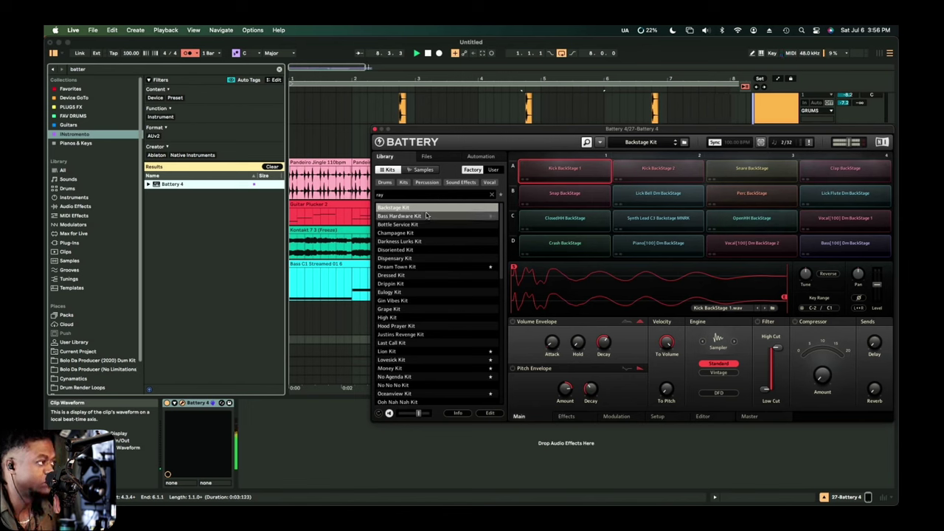
Try Bass Hardware Kit and Bottle Service Kit in Battery 4, load Champagne Kit, and move the plug-in window aside.
{"action": "left_click", "coordinate": [426, 214]}
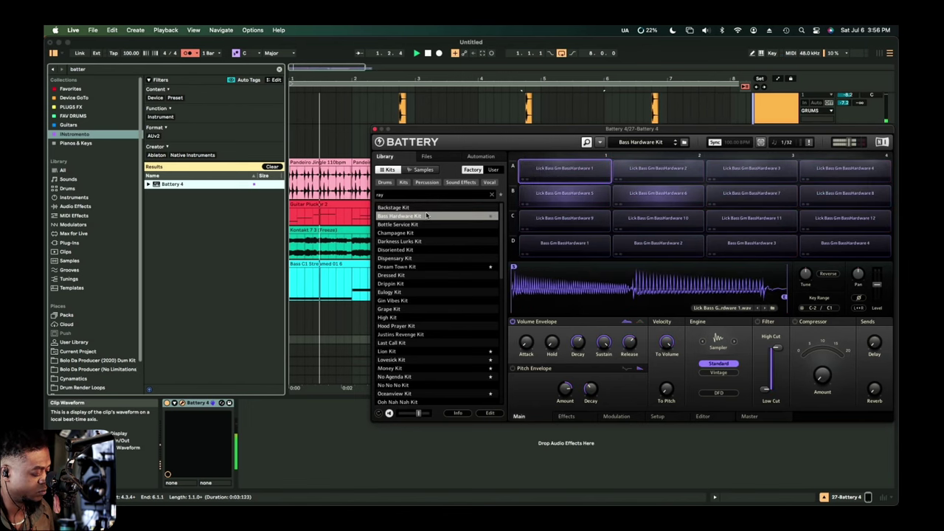
{"action": "left_click", "coordinate": [427, 225]}
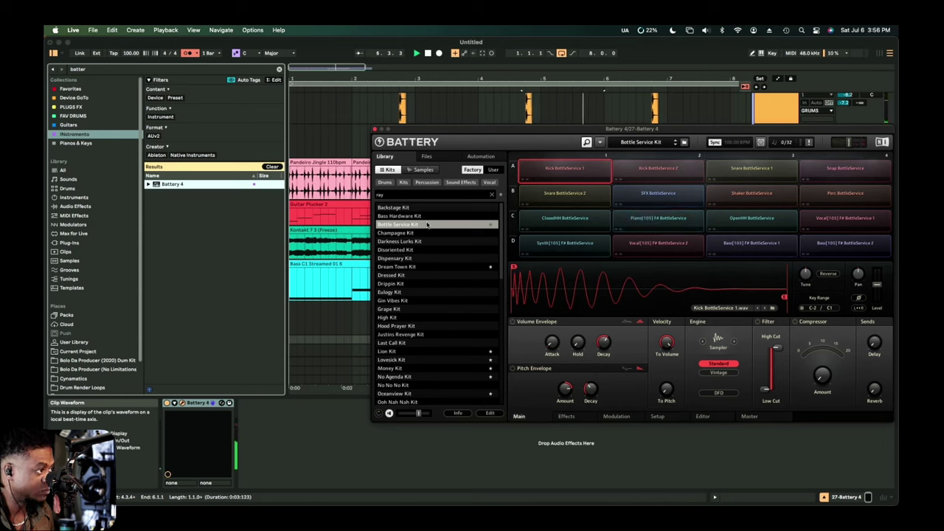
{"action": "left_click", "coordinate": [423, 233]}
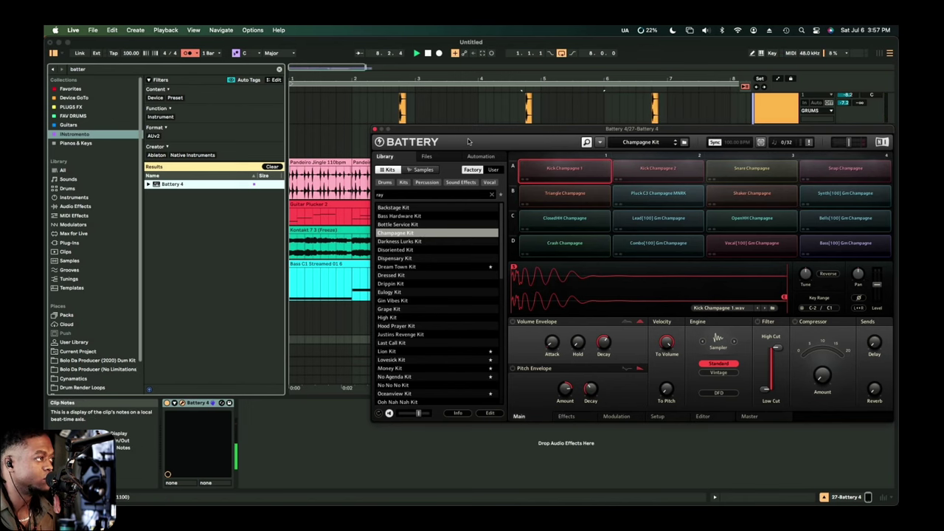
{"action": "left_click_drag", "start_coordinate": [469, 133], "coordinate": [303, 163]}
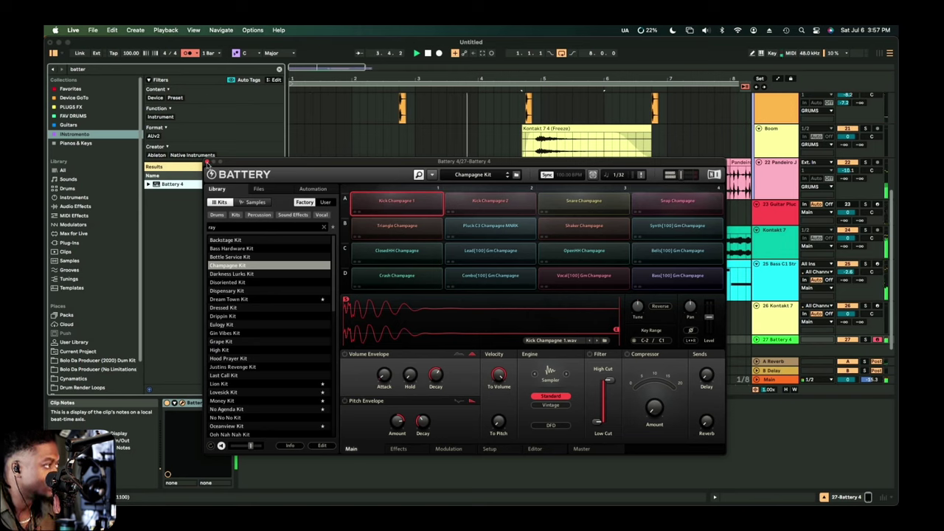
Hide the Battery window and record a Battery 4 take from about bar 5 to bar 7.
{"action": "left_click", "coordinate": [209, 161]}
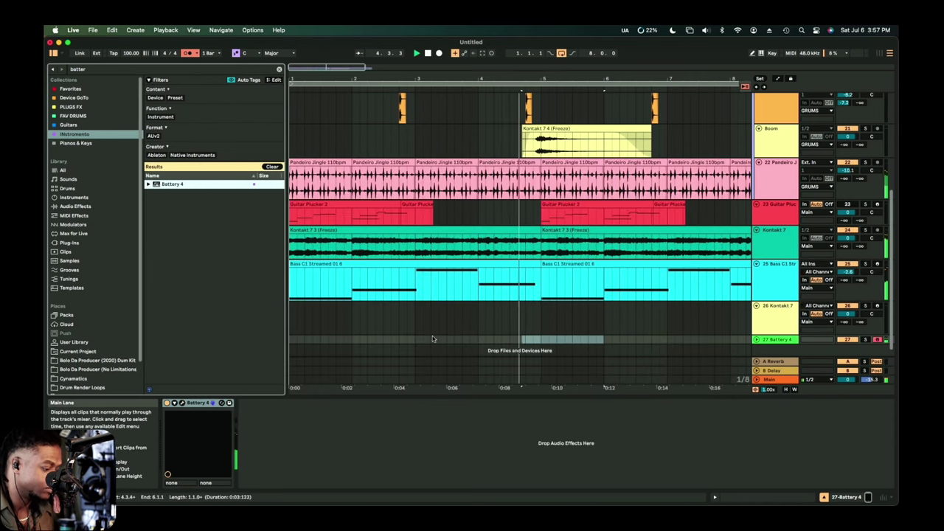
{"action": "key", "text": "F9"}
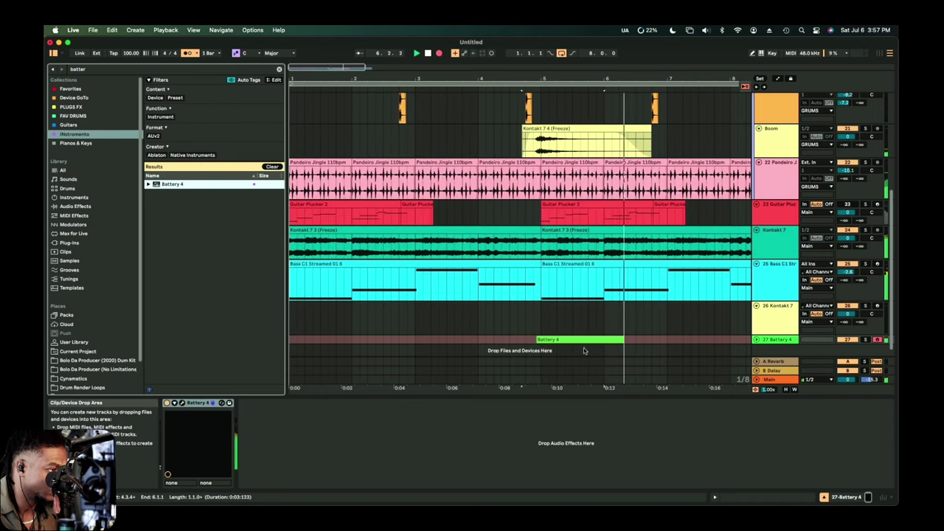
{"action": "key", "text": "space"}
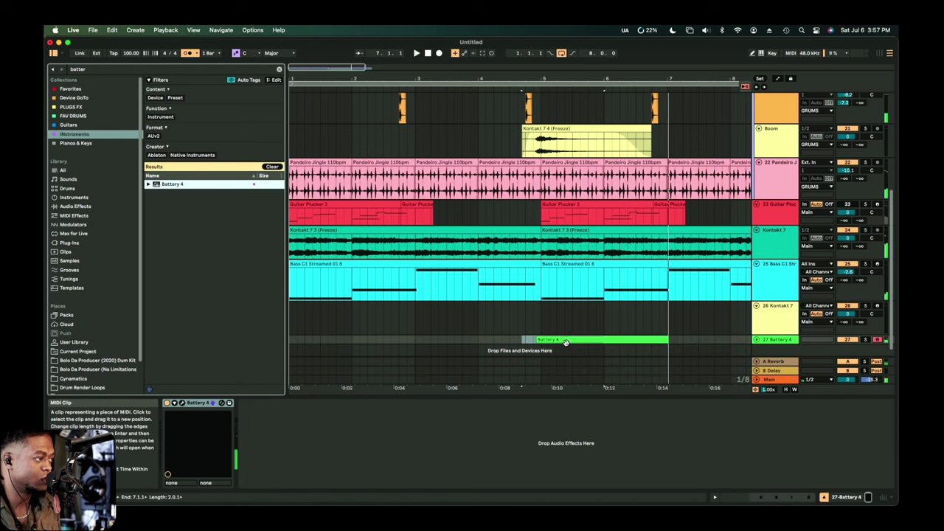
Trim the start of the Battery 4 take to 5.1.1, enlarge its track, and move the two-bar clip to 1.1.1.
{"action": "left_click", "coordinate": [553, 341]}
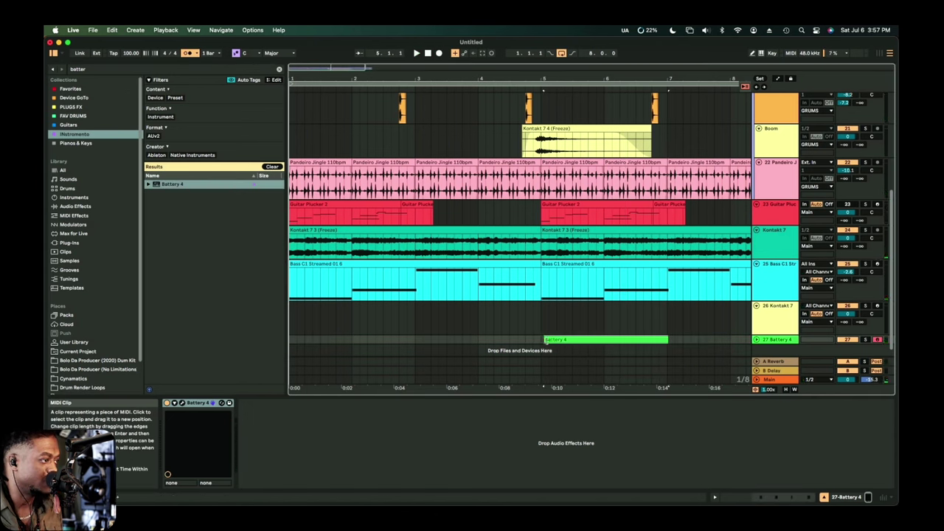
{"action": "left_click", "coordinate": [542, 340]}
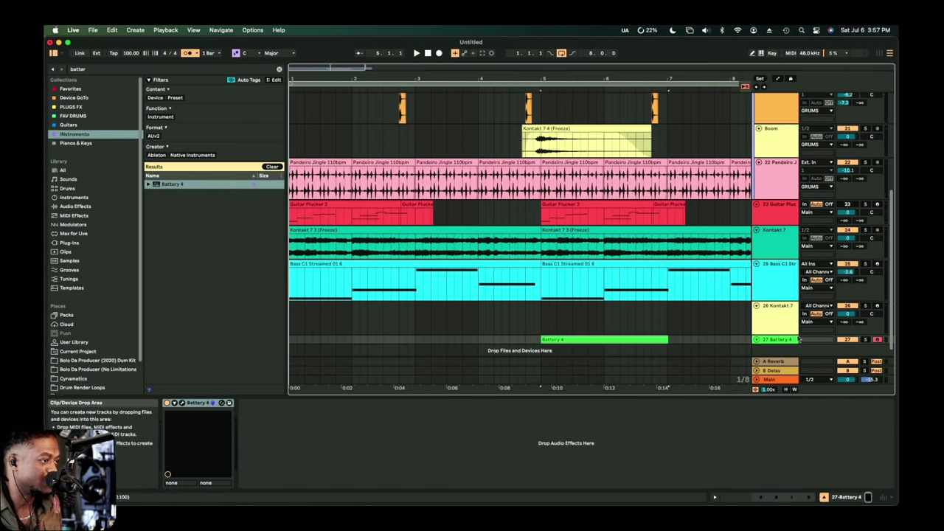
{"action": "left_click_drag", "start_coordinate": [593, 344], "coordinate": [642, 357]}
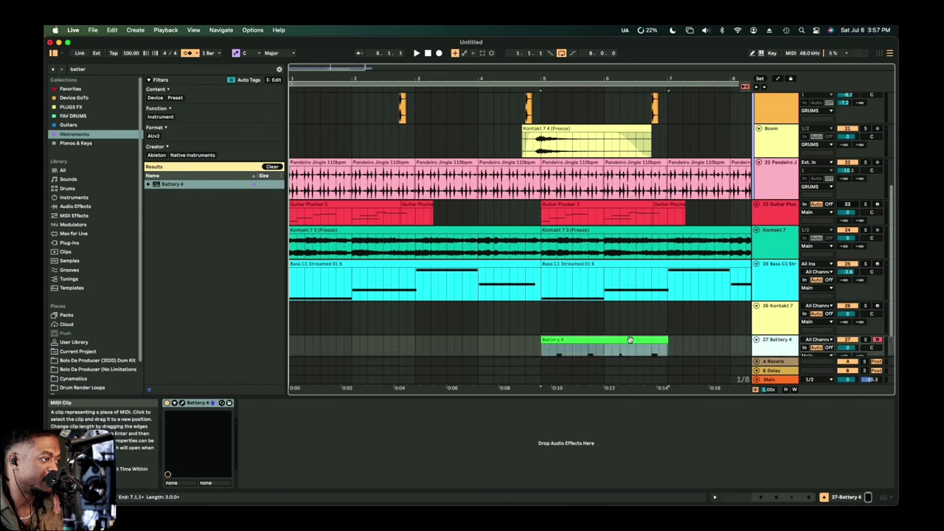
{"action": "left_click_drag", "start_coordinate": [631, 349], "coordinate": [363, 337]}
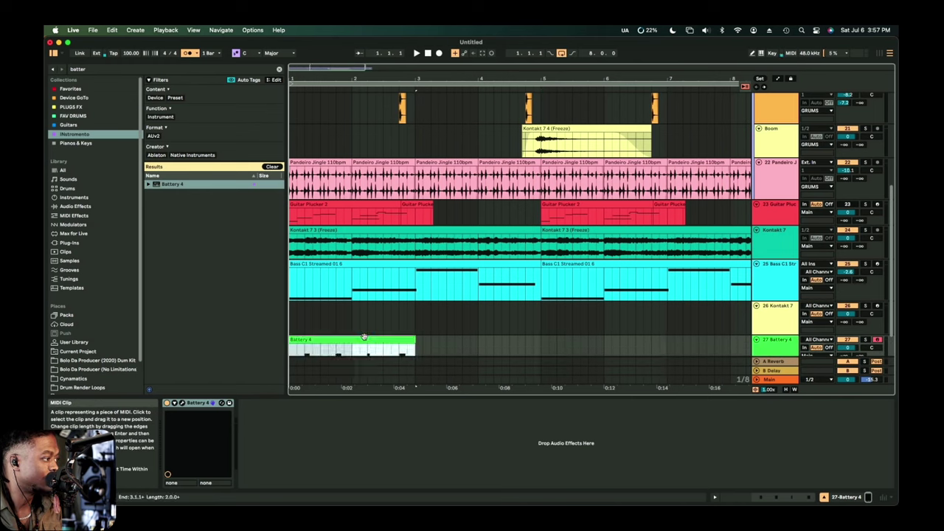
{"action": "key", "text": "super+d"}
{"action": "key", "text": "super+d"}
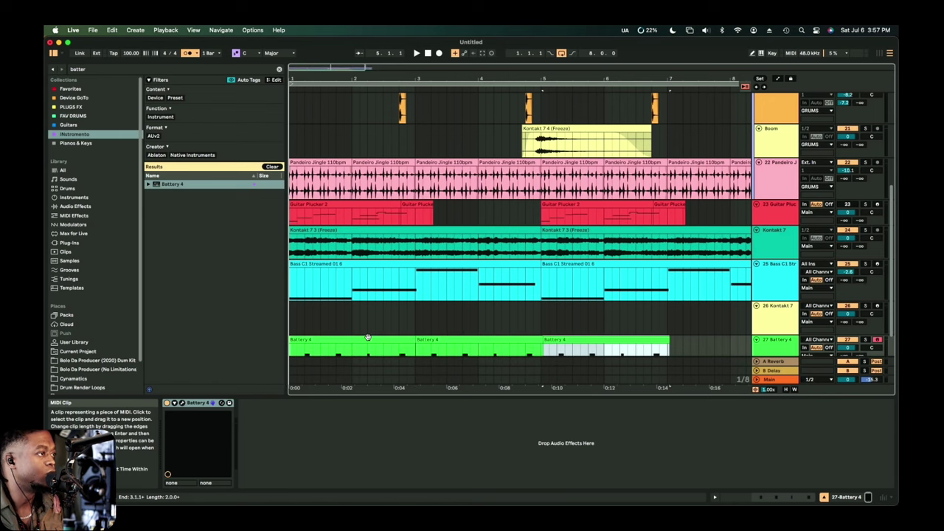
{"action": "key", "text": "super+d"}
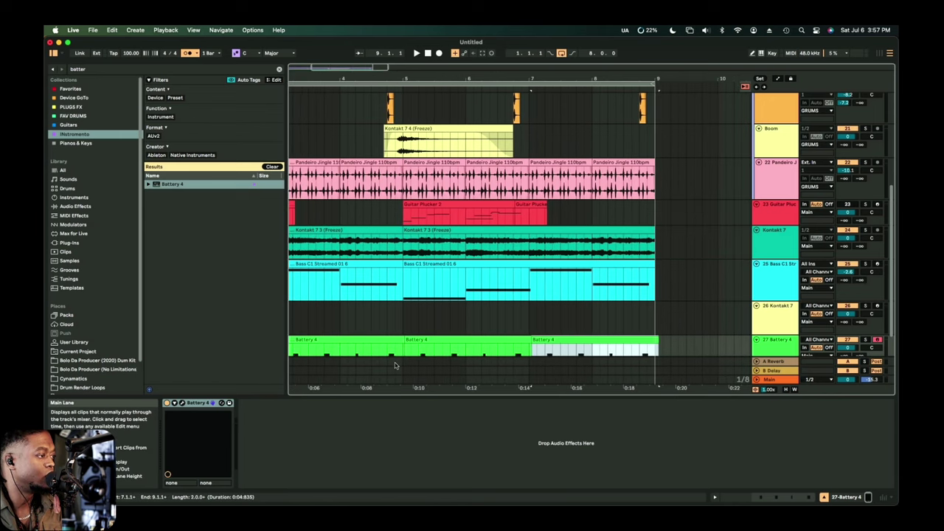
{"action": "key", "text": "super+z"}
{"action": "key", "text": "super+z"}
{"action": "key", "text": "super+z"}
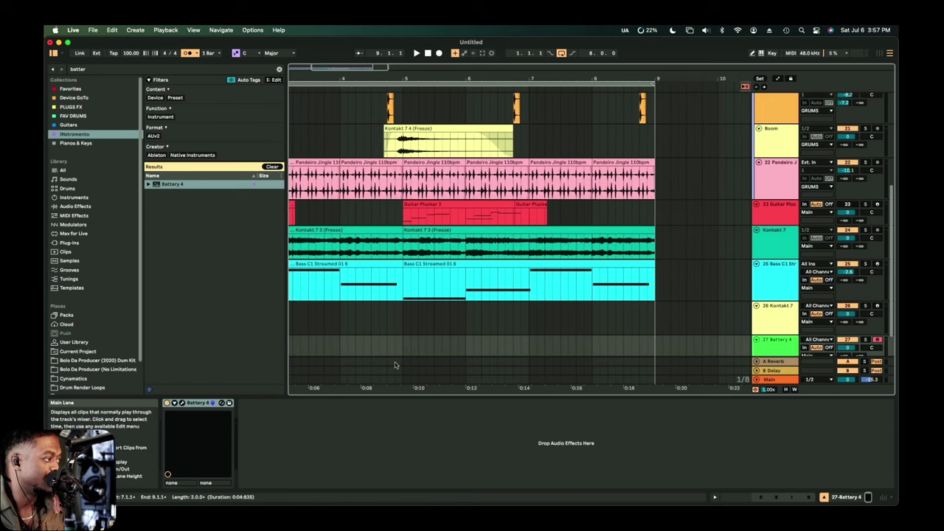
{"action": "key", "text": "super+z"}
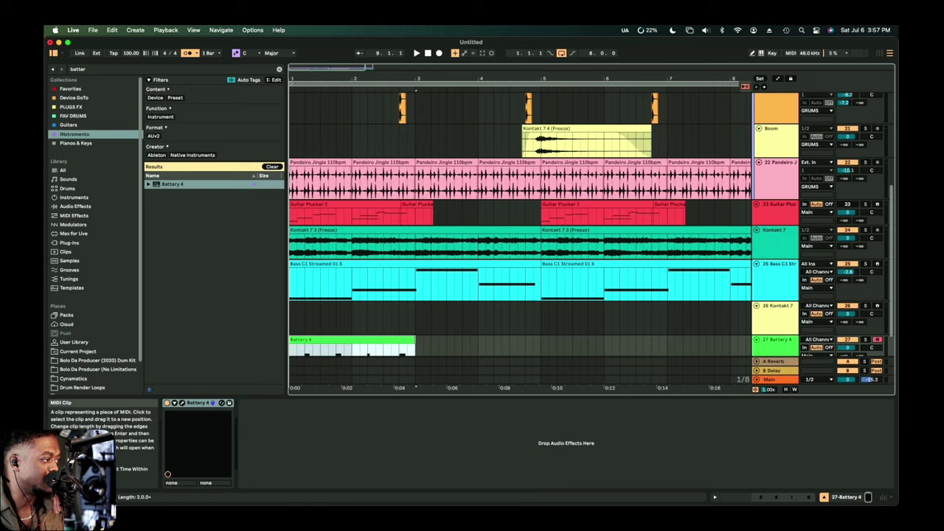
Trim the Battery 4 clip to end at 3.1.1, repeat it through bar 8, and play the beat.
{"action": "left_click_drag", "start_coordinate": [407, 341], "coordinate": [409, 341]}
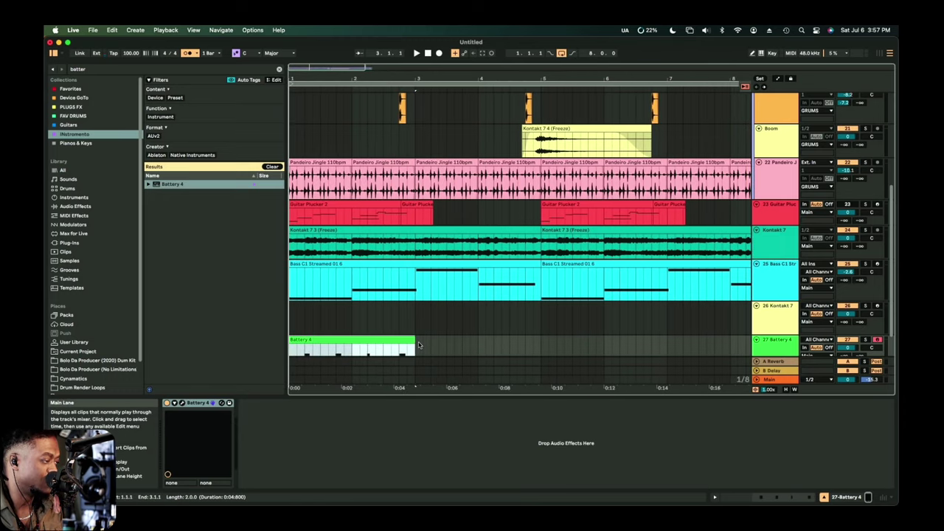
{"action": "key", "text": "ctrl+d"}
{"action": "key", "text": "ctrl+d"}
{"action": "key", "text": "ctrl+d"}
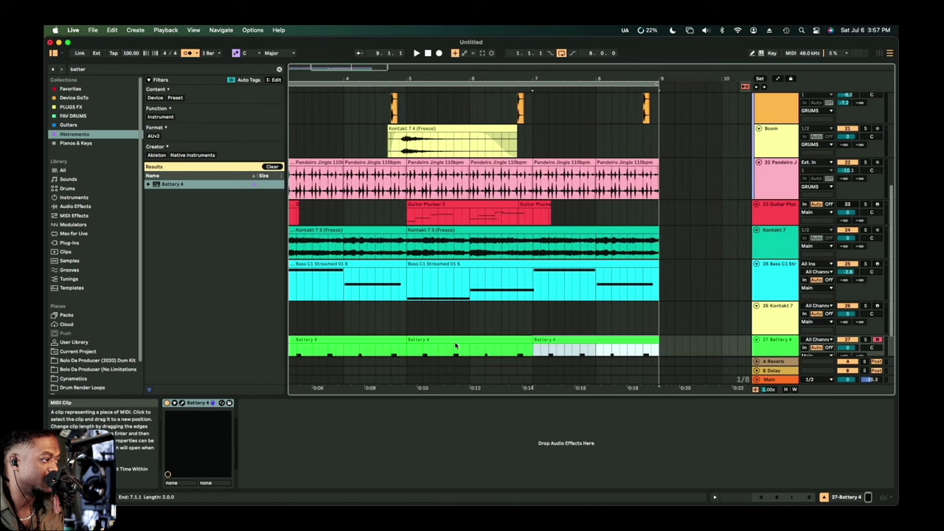
{"action": "key", "text": "space"}
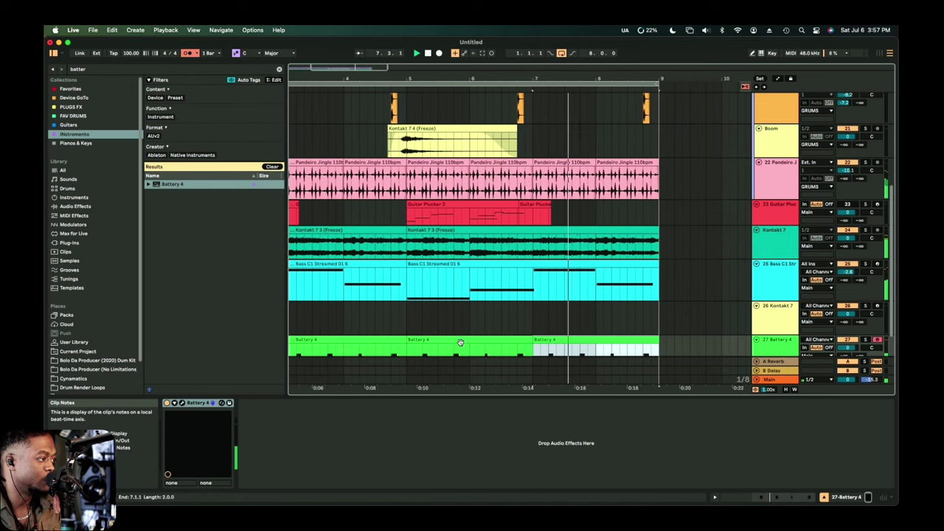
Consolidate all the repeated Battery 4 clips into one clip running from 1.1.1 to 9.1.3.
{"action": "left_click_drag", "start_coordinate": [666, 347], "coordinate": [237, 354]}
{"action": "left_click", "coordinate": [389, 338]}
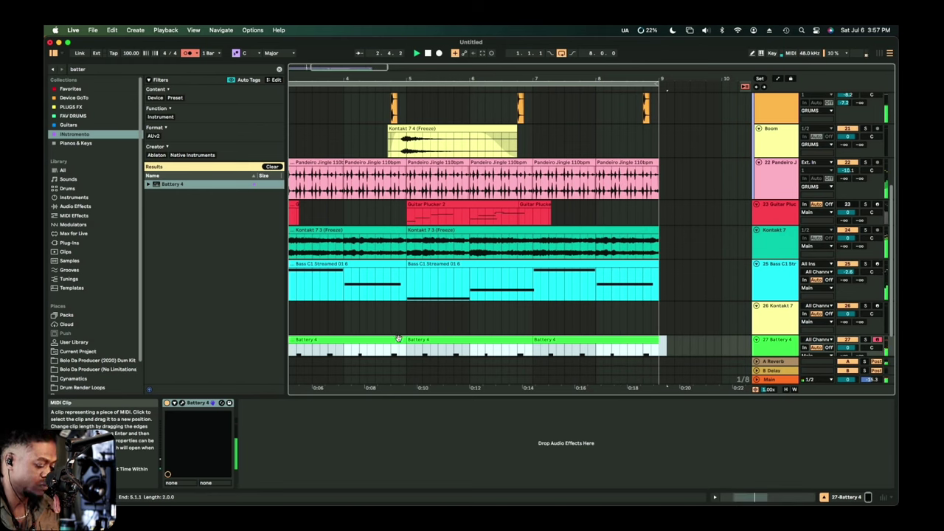
{"action": "key", "text": "super+j"}
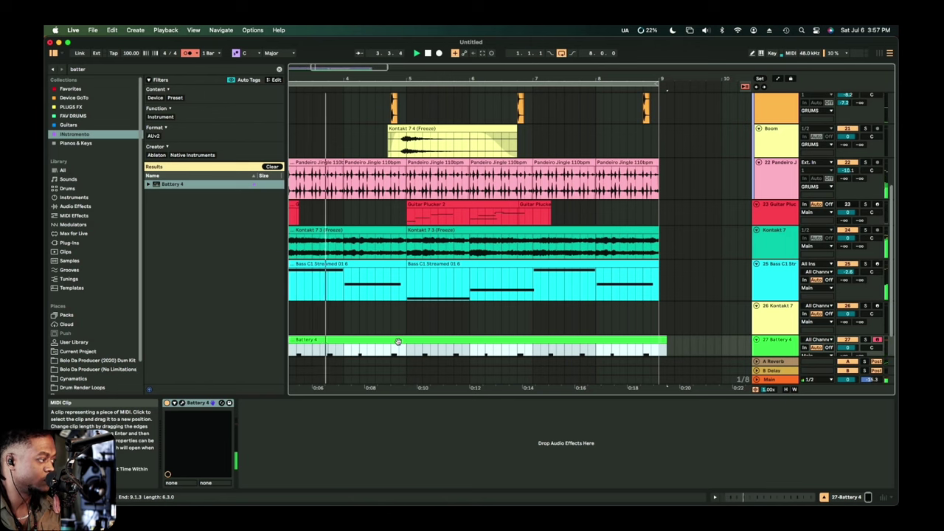
{"action": "scroll", "coordinate": [397, 341], "scroll_direction": "left", "scroll_amount": 5}
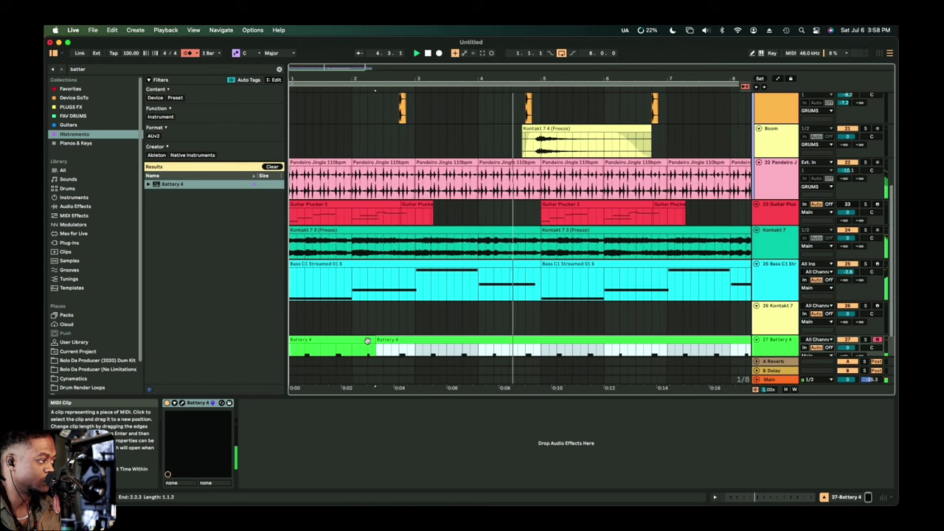
{"action": "left_click", "coordinate": [368, 341]}
{"action": "key", "text": "super+j"}
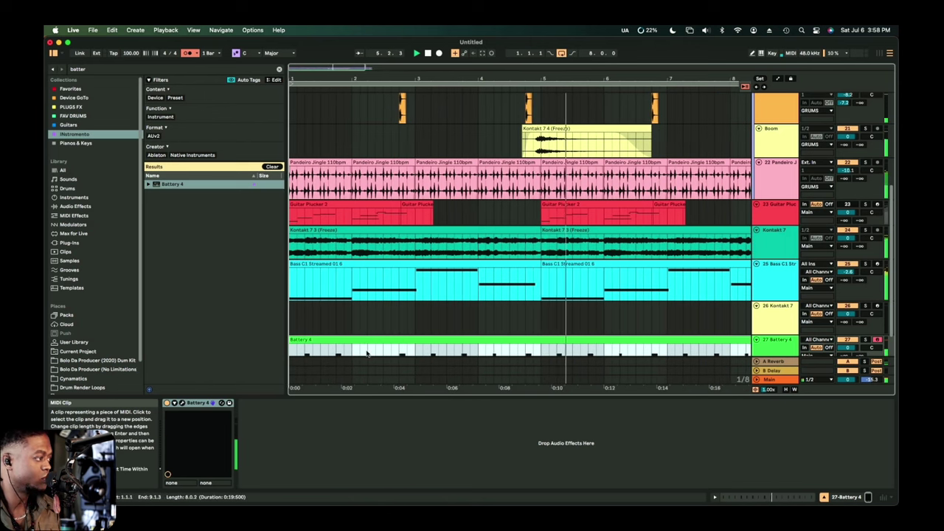
Duplicate the 27 Battery 4 track, and freeze and flatten a Battery 4 track to audio.
{"action": "scroll", "coordinate": [590, 342], "scroll_direction": "down", "scroll_amount": 2}
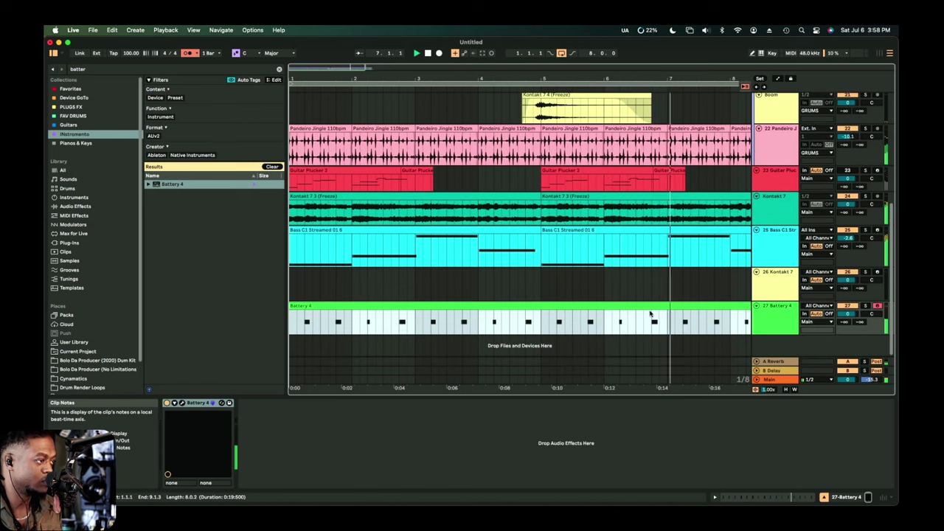
{"action": "right_click", "coordinate": [722, 306]}
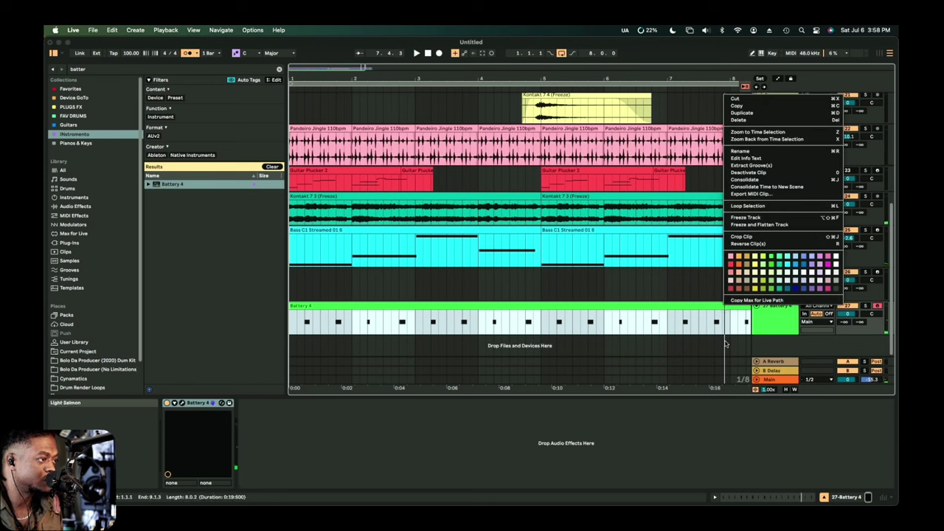
{"action": "right_click", "coordinate": [759, 319]}
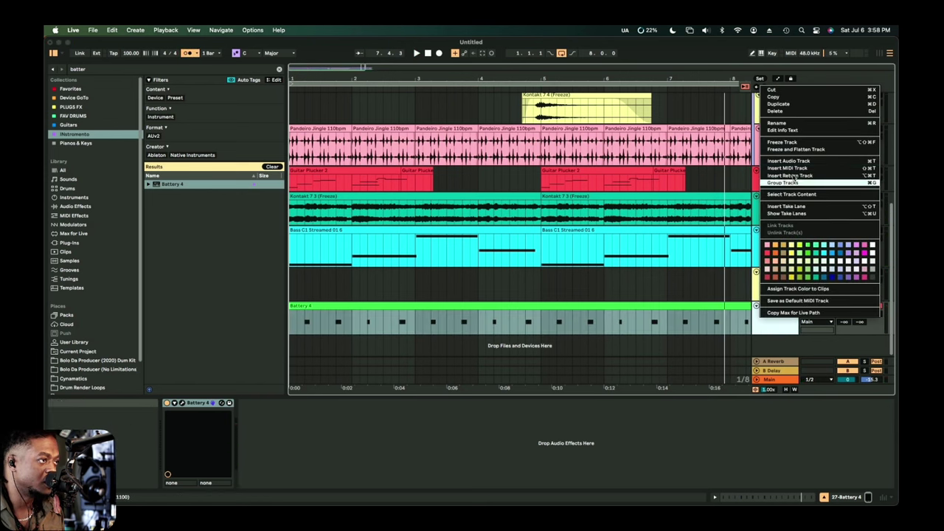
{"action": "left_click", "coordinate": [791, 105]}
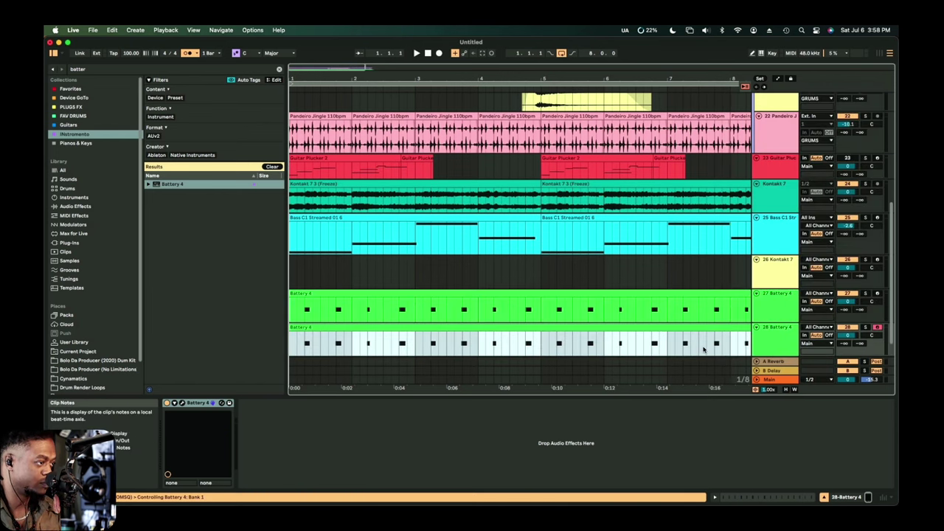
{"action": "right_click", "coordinate": [677, 330]}
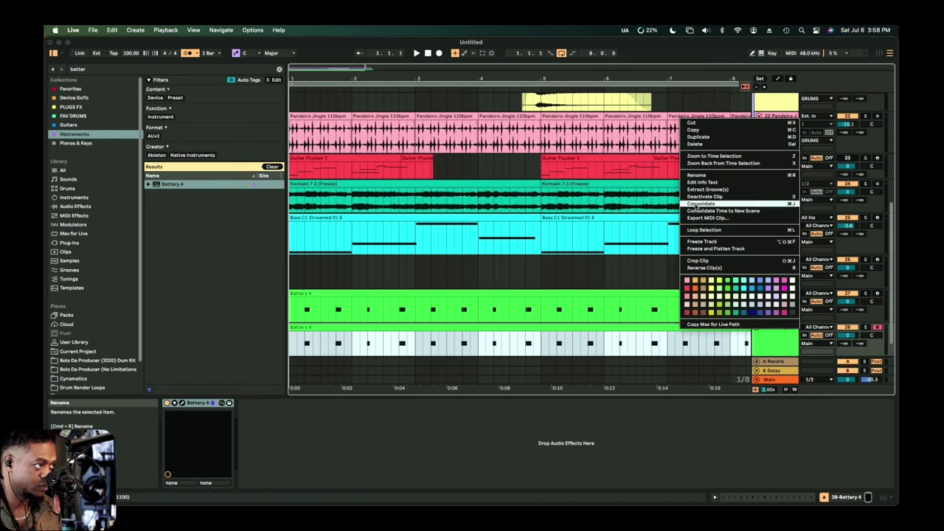
{"action": "left_click", "coordinate": [702, 249]}
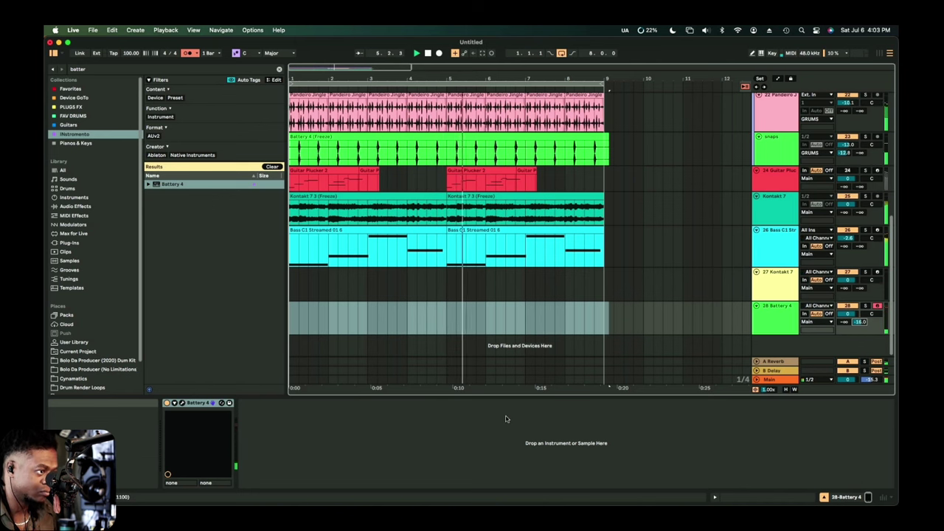
Set both channels of the B Delay return to a beat division of 1, with feedback at 40%.
{"action": "left_click", "coordinate": [772, 371]}
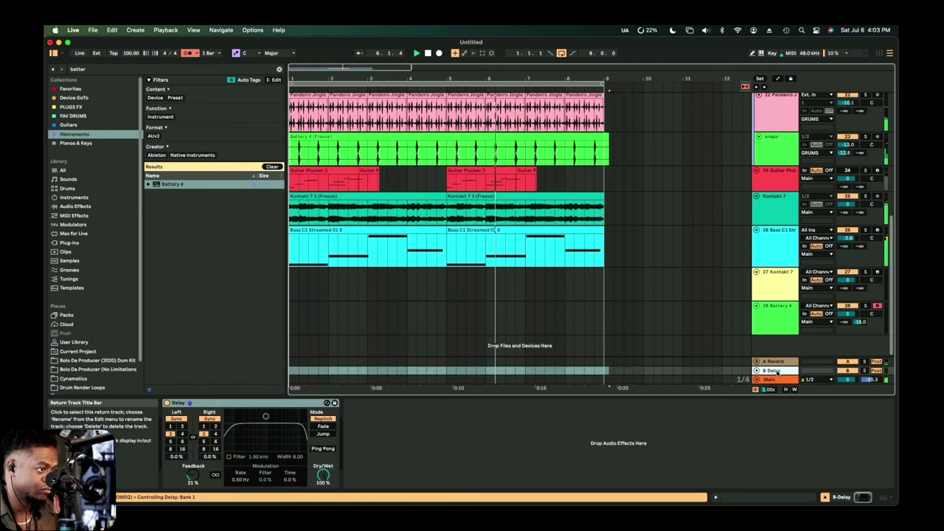
{"action": "left_click", "coordinate": [204, 426]}
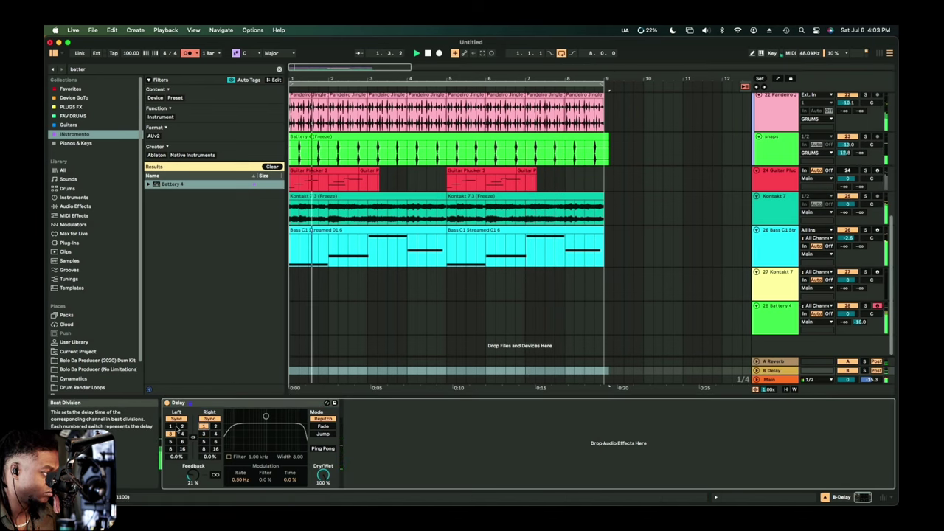
{"action": "left_click", "coordinate": [170, 426]}
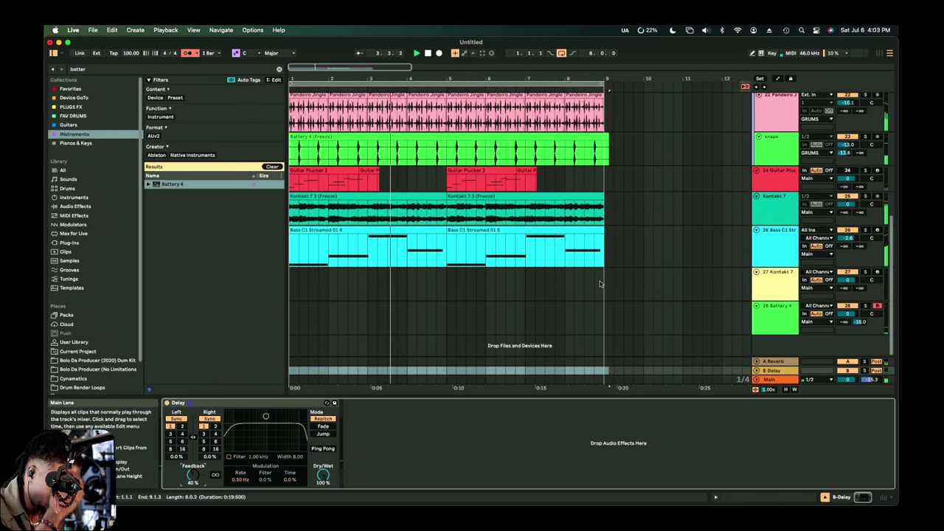
Record further Battery 4 parts over the looping beat, hiding the High Kit plug-in window before the next take.
{"action": "key", "text": "F9"}
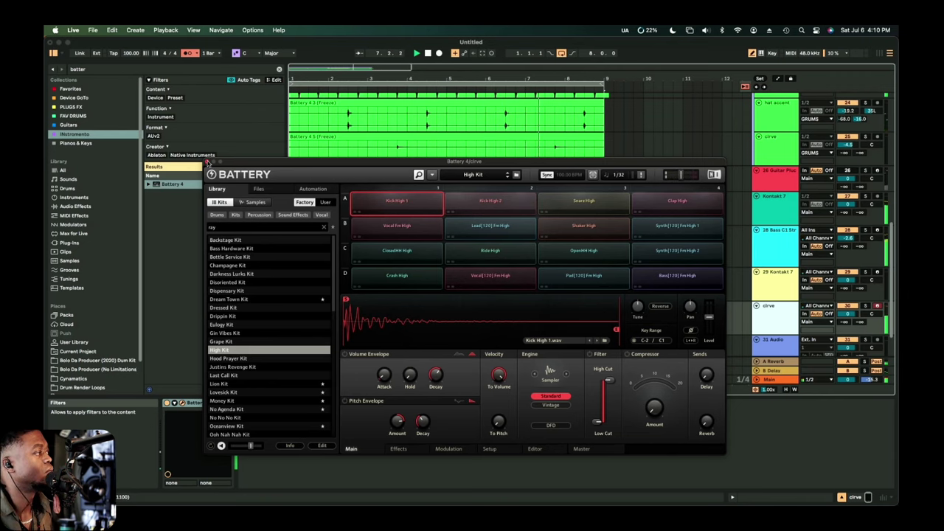
{"action": "left_click", "coordinate": [208, 162]}
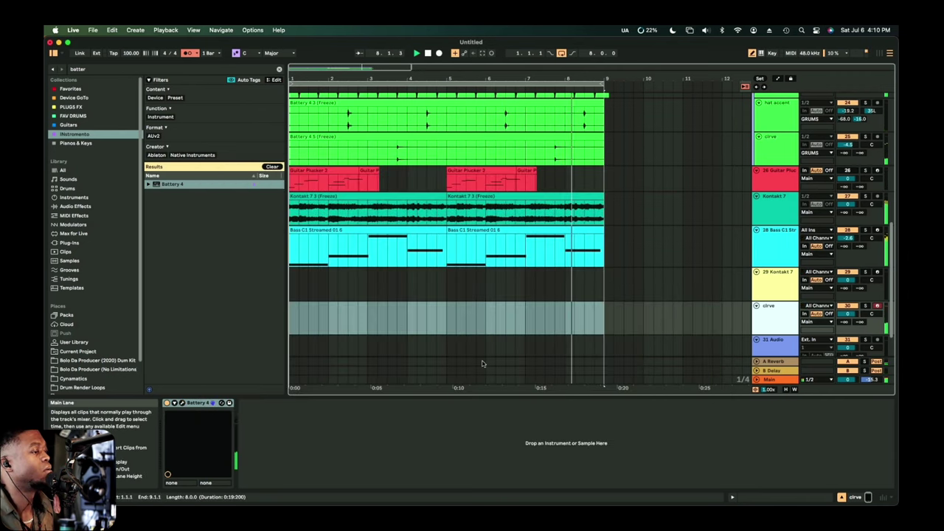
{"action": "key", "text": "F9"}
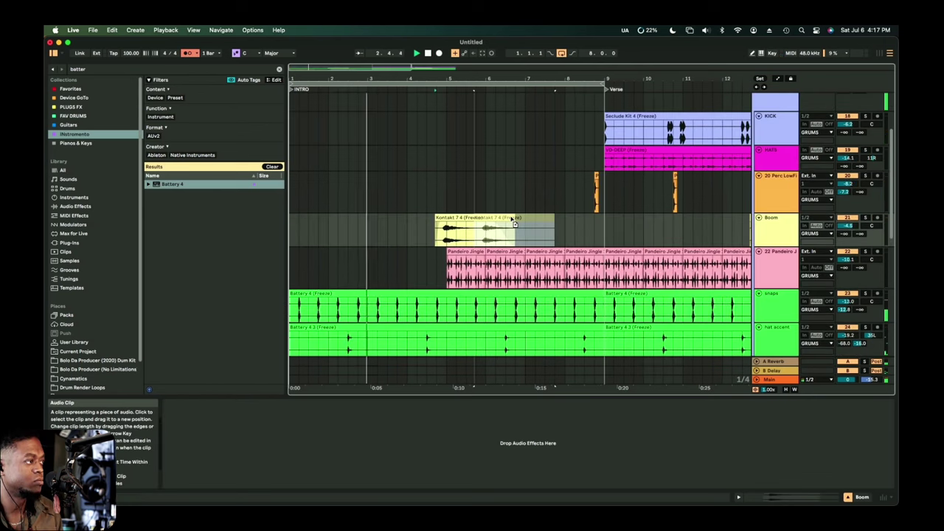
Place the Boom track's Kontakt 7 4 clip at 4.4.1 in the intro, and drag it toward the start of the Verse.
{"action": "left_click_drag", "start_coordinate": [525, 221], "coordinate": [439, 235]}
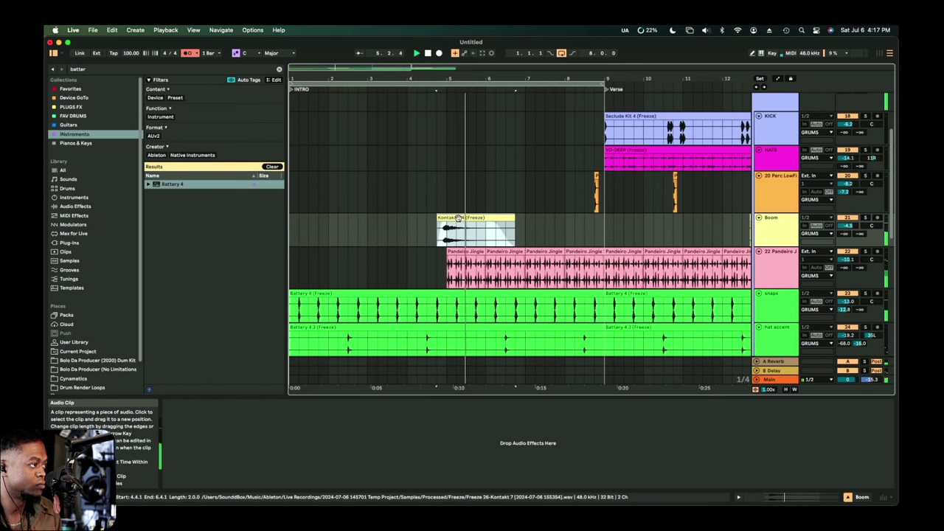
{"action": "left_click_drag", "start_coordinate": [472, 225], "coordinate": [611, 218]}
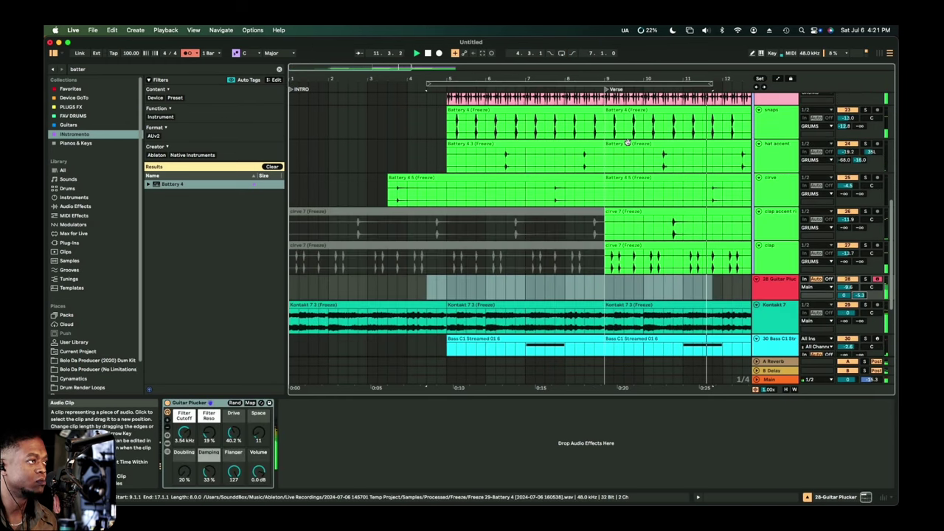
Delete the Guitar Plucker 2 clip that starts at 13.1.1 in the Verse.
{"action": "scroll", "coordinate": [629, 143], "scroll_direction": "down", "scroll_amount": 2}
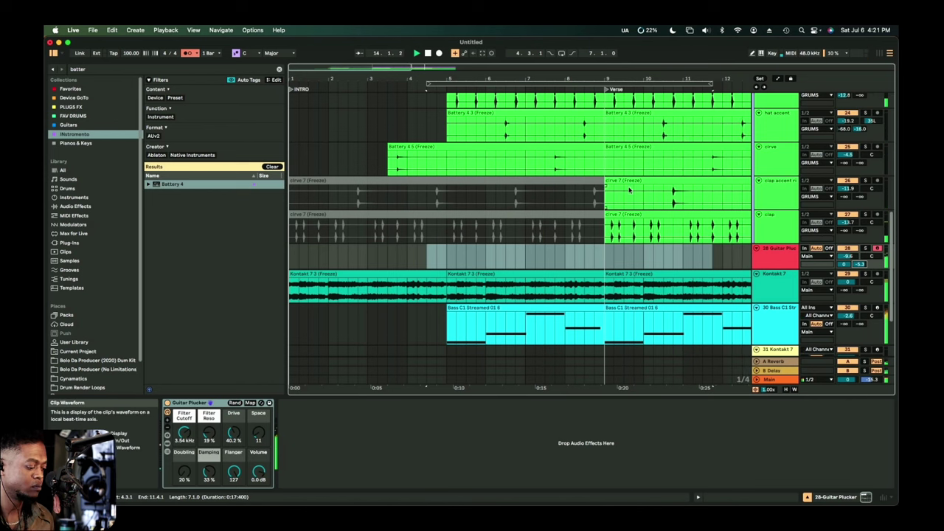
{"action": "scroll", "coordinate": [629, 190], "scroll_direction": "right", "scroll_amount": 8}
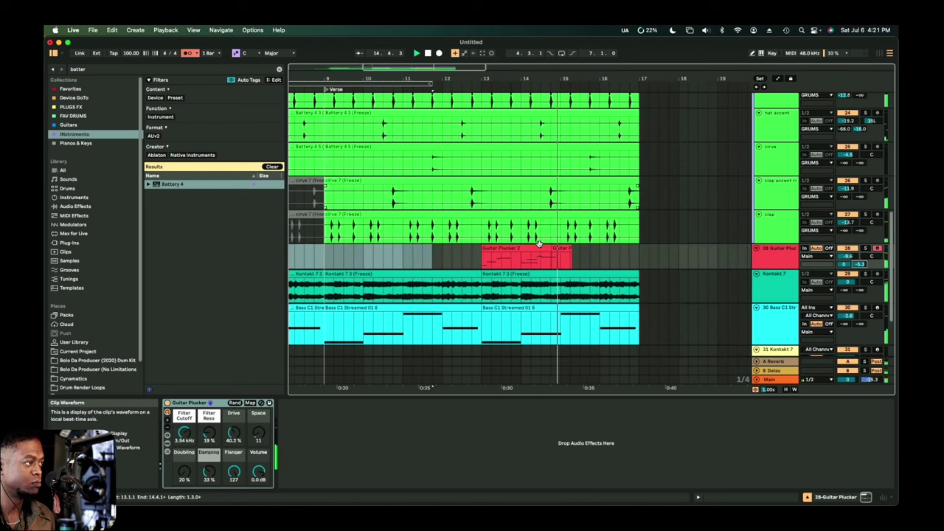
{"action": "left_click", "coordinate": [538, 251]}
{"action": "key", "text": "Delete"}
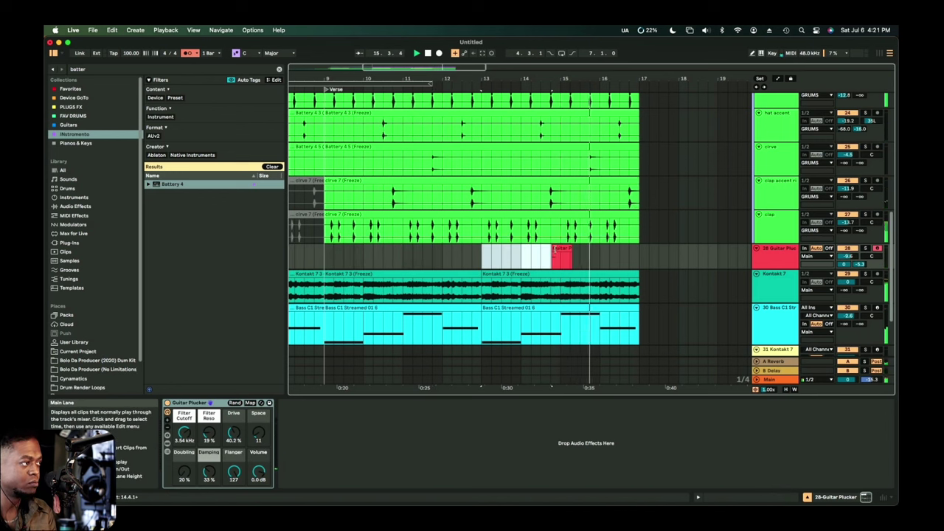
Delete the leftover Guitar Plucker clip around bar 15 and record a new Guitar Plucker part starting playback from the Verse locator.
{"action": "left_click", "coordinate": [561, 255]}
{"action": "key", "text": "Delete"}
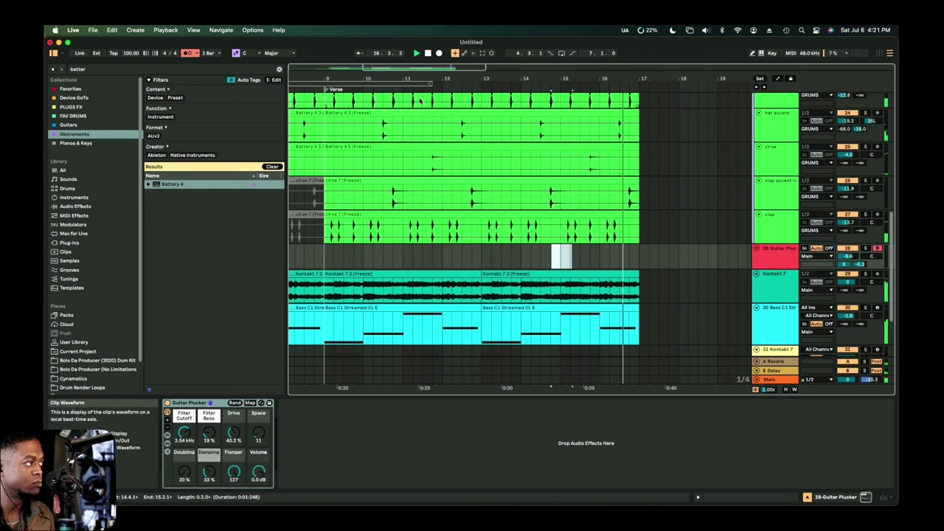
{"action": "left_click", "coordinate": [326, 89]}
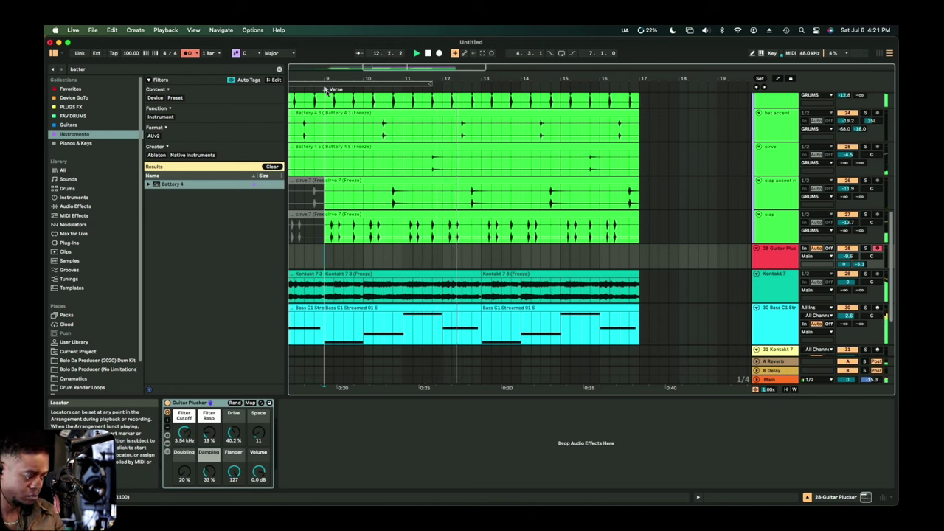
{"action": "key", "text": "F9"}
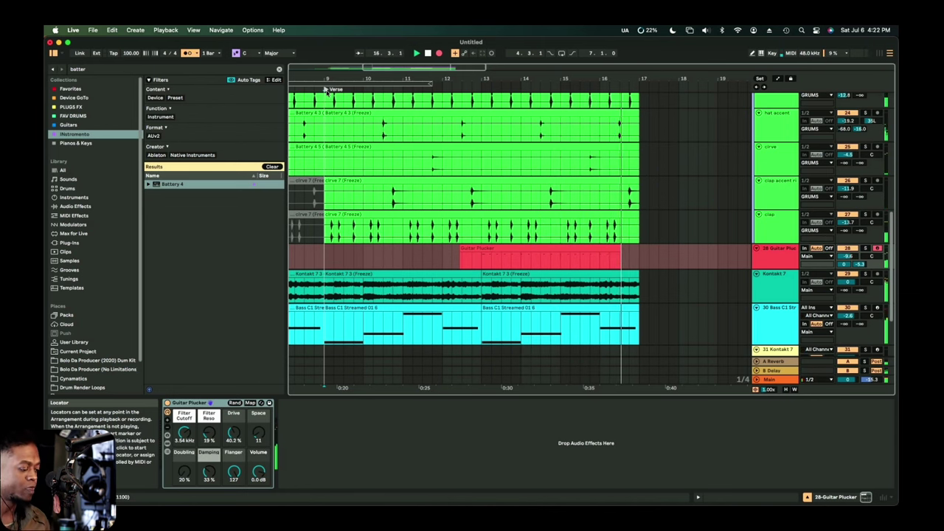
{"action": "key", "text": "F9"}
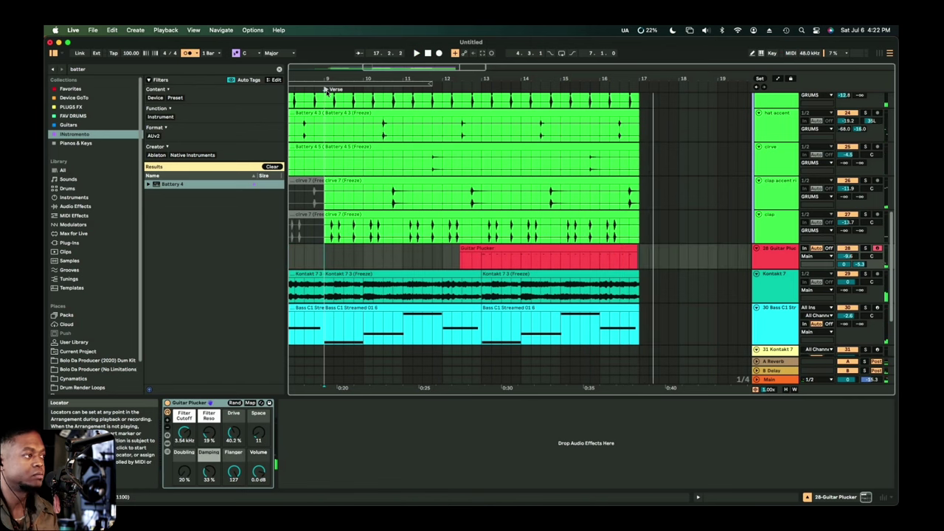
{"action": "left_click", "coordinate": [497, 251]}
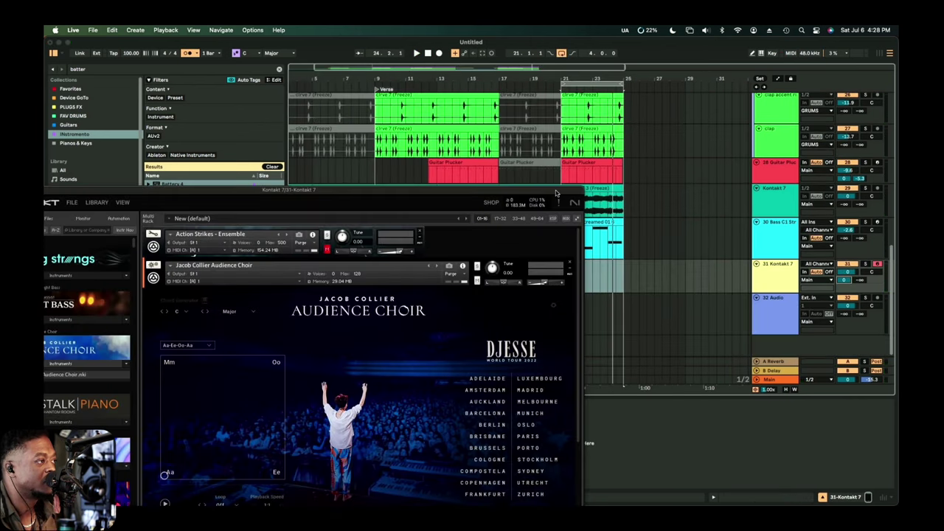
Record a Jacob Collier Audience Choir part on the 31 Kontakt 7 track over the loop starting at bar 21.
{"action": "left_click_drag", "start_coordinate": [556, 193], "coordinate": [476, 118]}
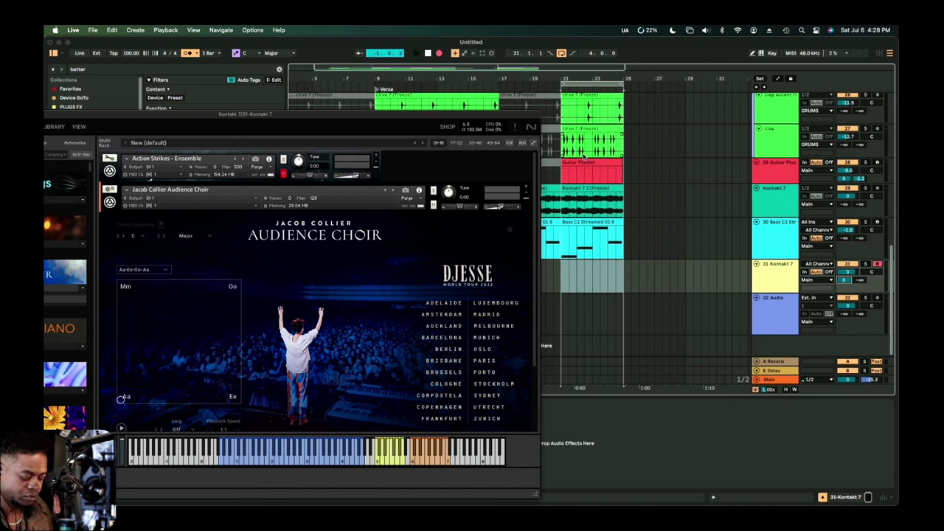
{"action": "key", "text": "space"}
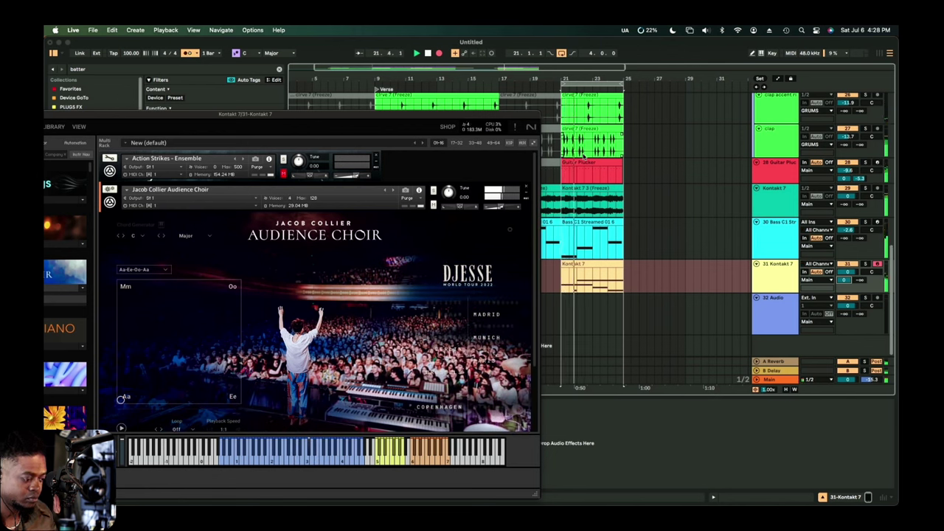
{"action": "key", "text": "F9"}
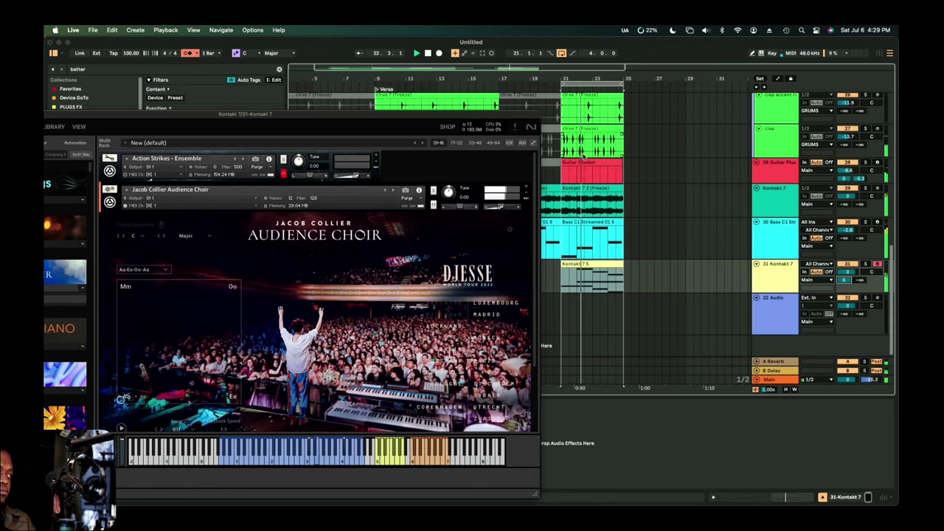
Open the Bass C1 Streamed 01 6 clip at bar 21 in the note editor and switch its Scale view.
{"action": "double_click", "coordinate": [592, 259]}
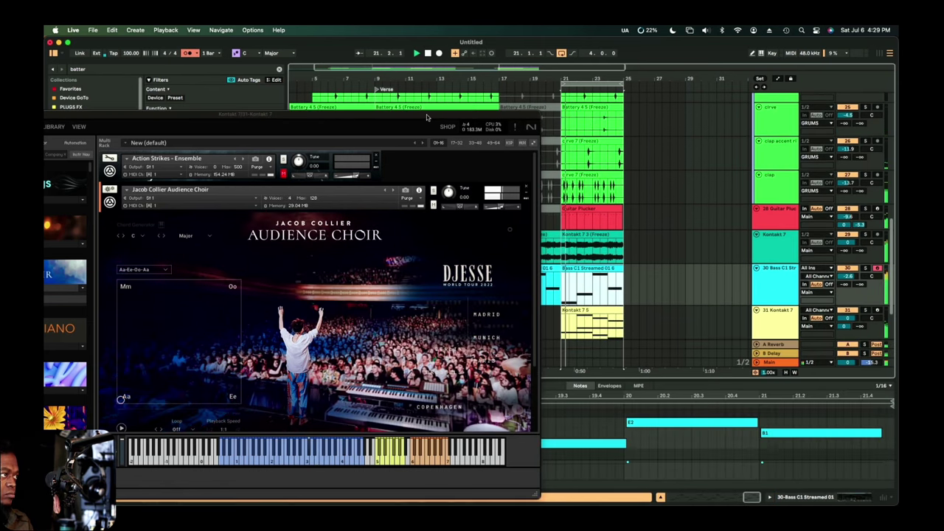
{"action": "left_click_drag", "start_coordinate": [426, 114], "coordinate": [472, 177]}
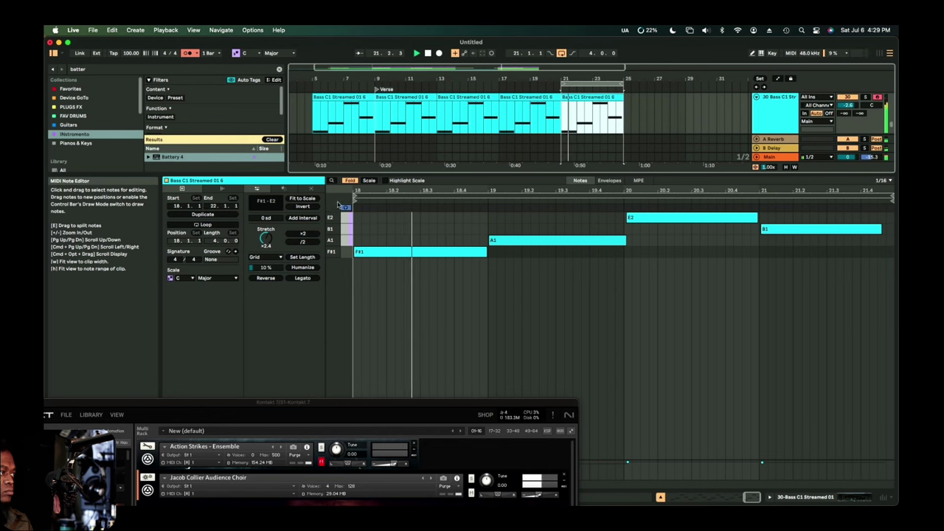
{"action": "left_click", "coordinate": [369, 181]}
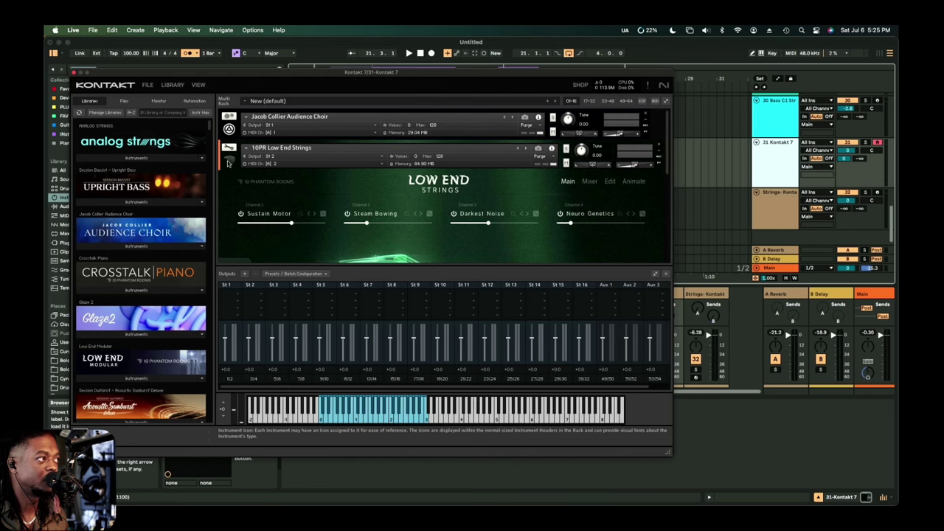
Play the loop from bar 21 with the choir clip and look over the arrangement's tracks from the sample to the choir.
{"action": "left_click_drag", "start_coordinate": [345, 70], "coordinate": [296, 216]}
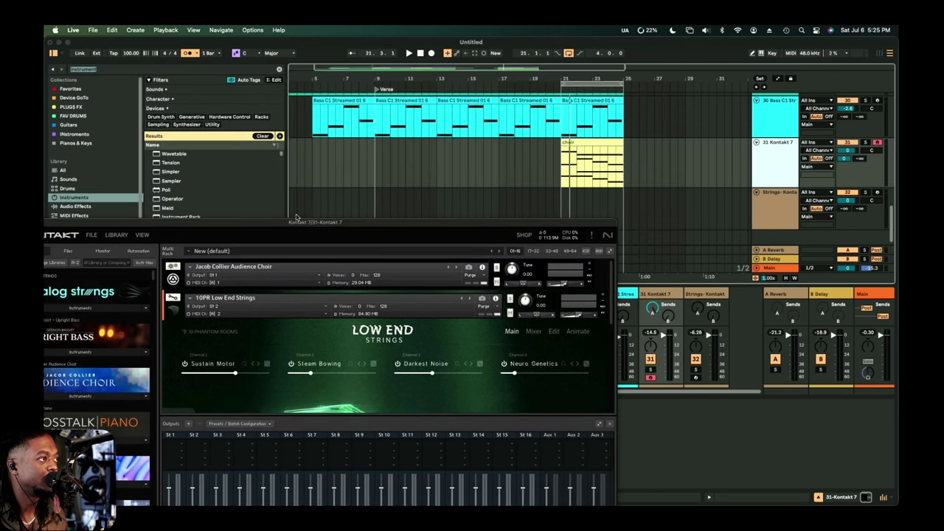
{"action": "left_click", "coordinate": [567, 89]}
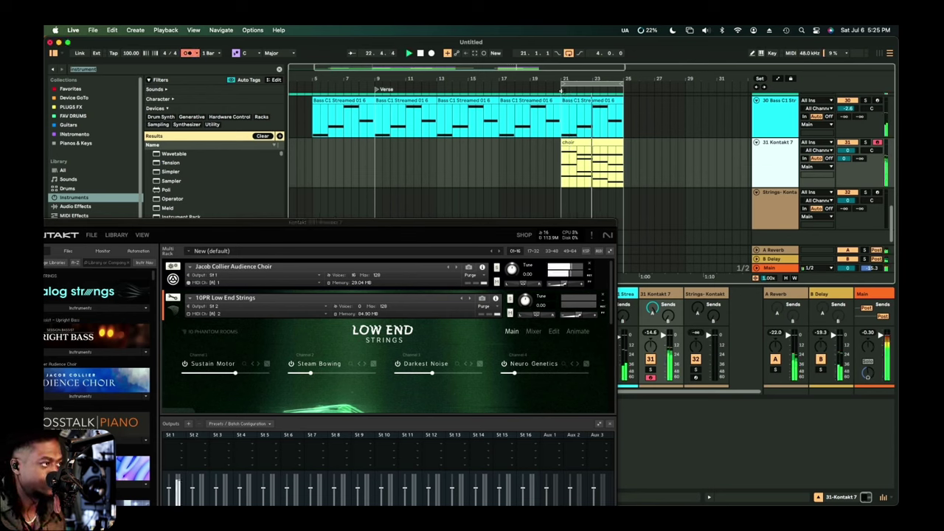
{"action": "left_click_drag", "start_coordinate": [338, 222], "coordinate": [413, 342]}
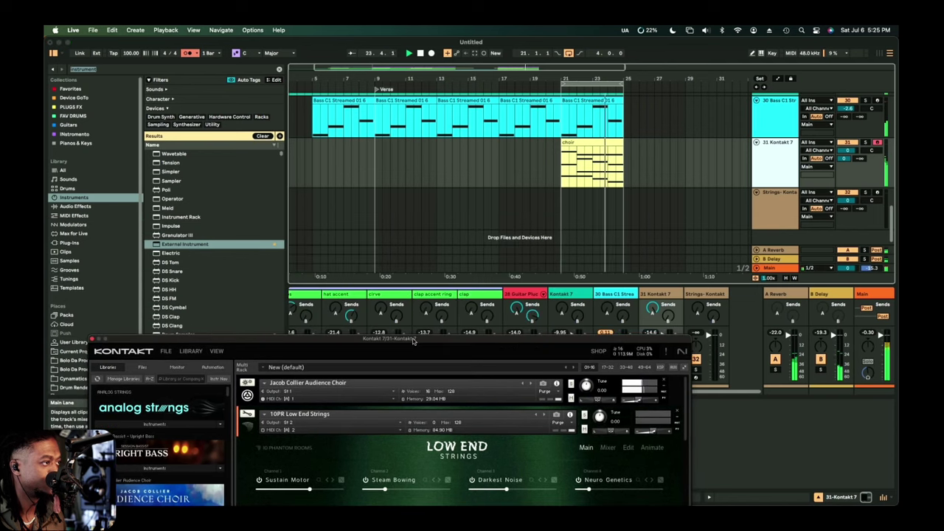
{"action": "scroll", "coordinate": [531, 207], "scroll_direction": "up", "scroll_amount": 5}
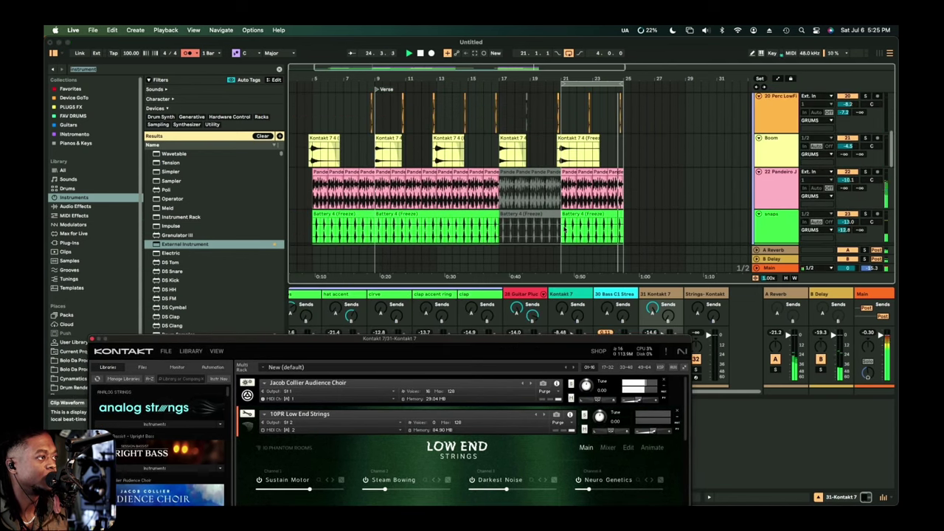
{"action": "scroll", "coordinate": [627, 207], "scroll_direction": "up", "scroll_amount": 5}
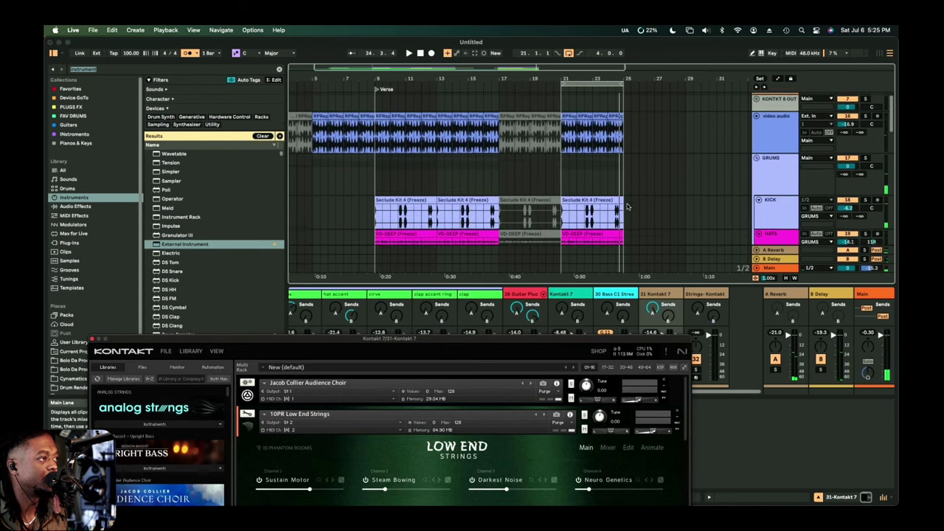
{"action": "scroll", "coordinate": [627, 206], "scroll_direction": "down", "scroll_amount": 10}
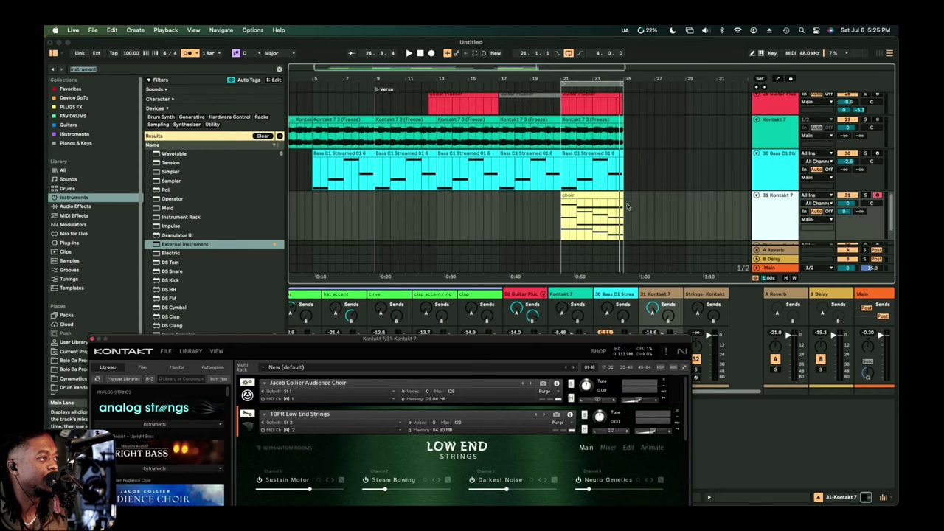
{"action": "scroll", "coordinate": [627, 206], "scroll_direction": "up", "scroll_amount": 10}
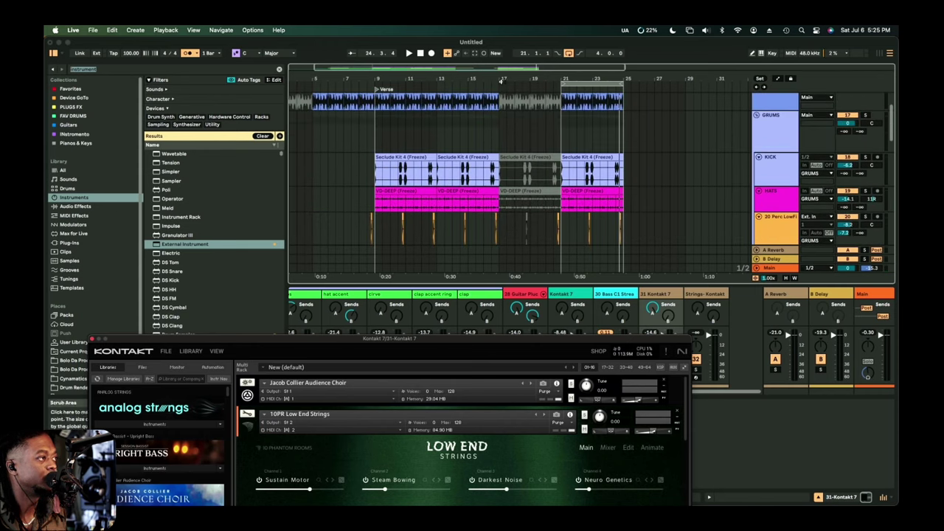
Play the arrangement from bar 17 into the choir section, checking the tracks, and bring the Kontakt window back into full view.
{"action": "left_click_drag", "start_coordinate": [501, 81], "coordinate": [502, 78]}
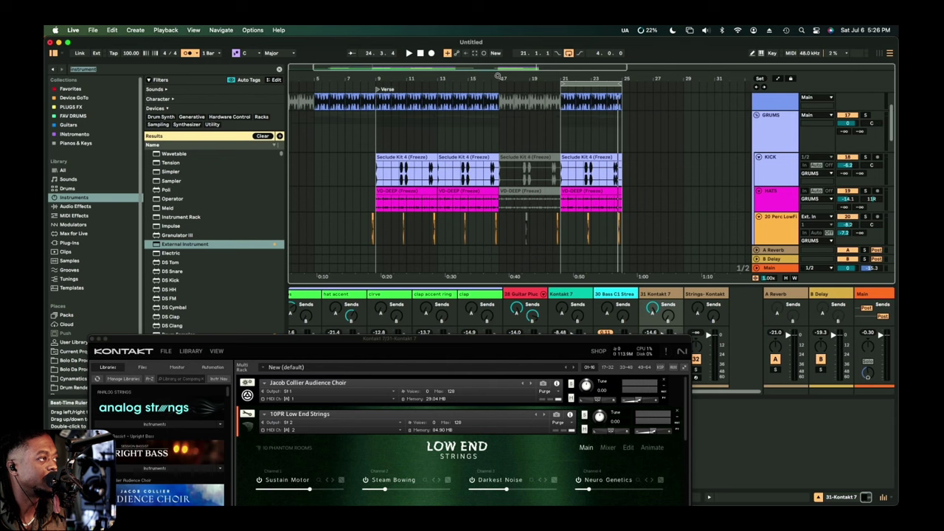
{"action": "left_click", "coordinate": [496, 84]}
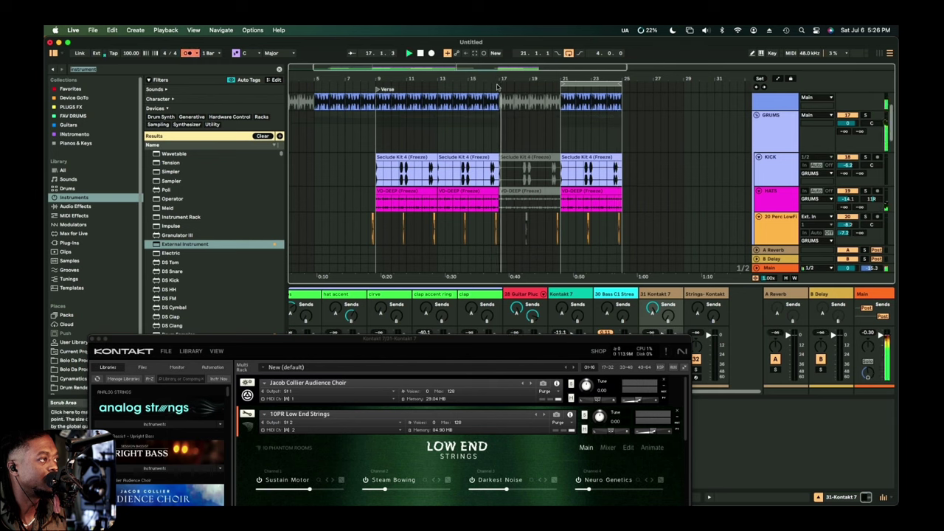
{"action": "scroll", "coordinate": [539, 197], "scroll_direction": "down", "scroll_amount": 5}
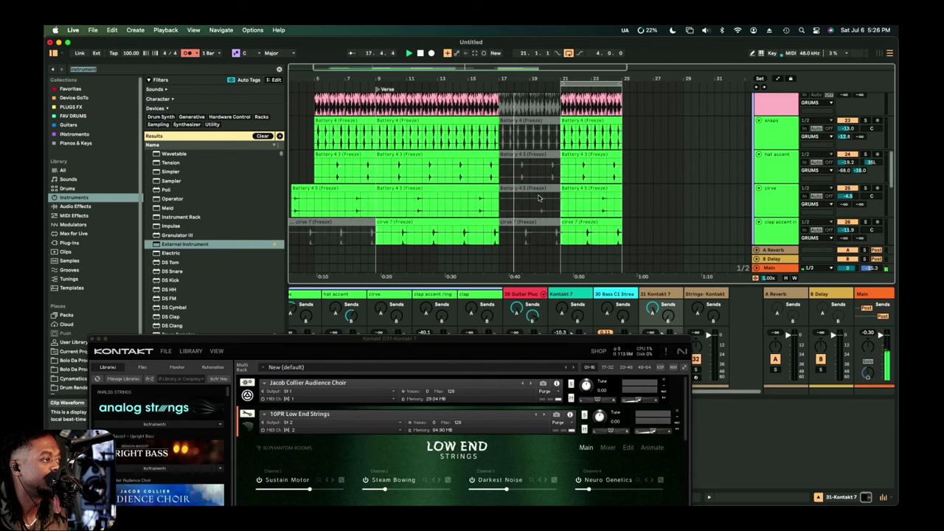
{"action": "scroll", "coordinate": [538, 198], "scroll_direction": "down", "scroll_amount": 6}
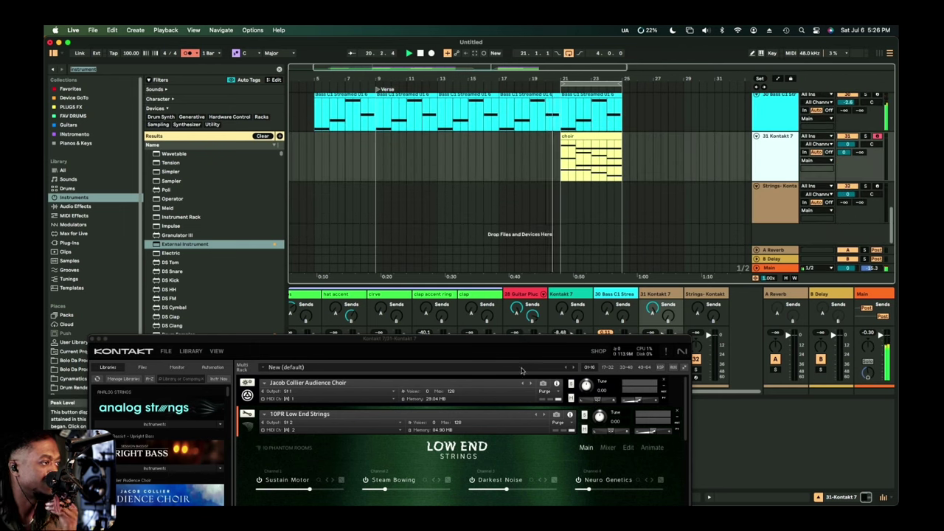
{"action": "left_click_drag", "start_coordinate": [525, 355], "coordinate": [534, 131]}
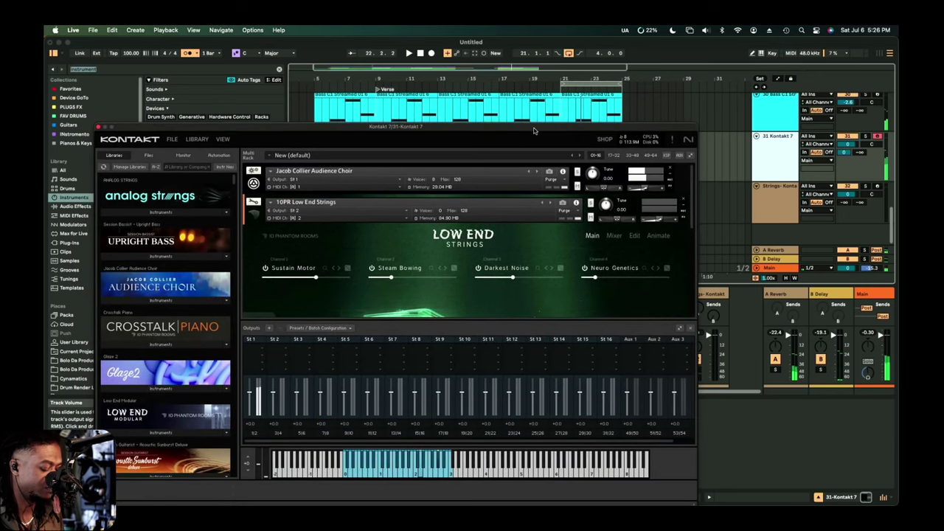
Record a strings part on the Strings-Kontakt track from bar 21, with the Kontakt window closed.
{"action": "left_click", "coordinate": [772, 216]}
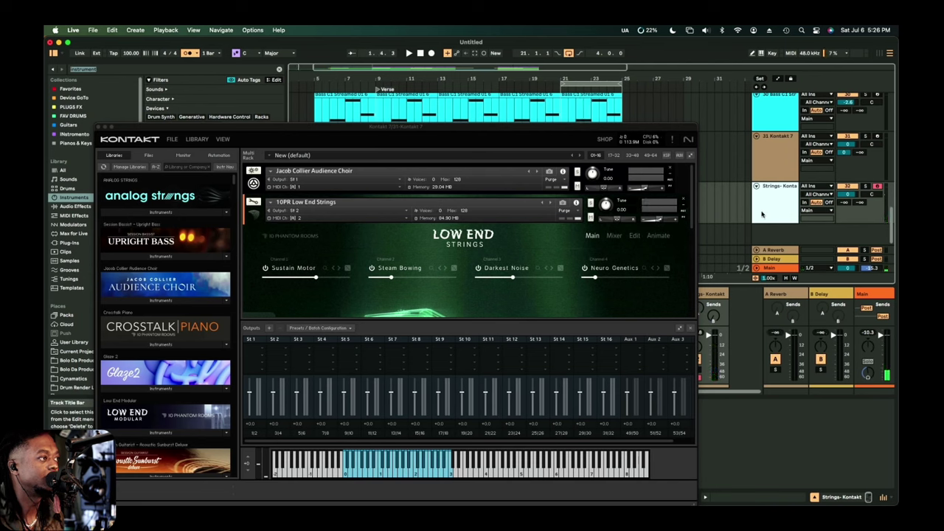
{"action": "left_click", "coordinate": [99, 127]}
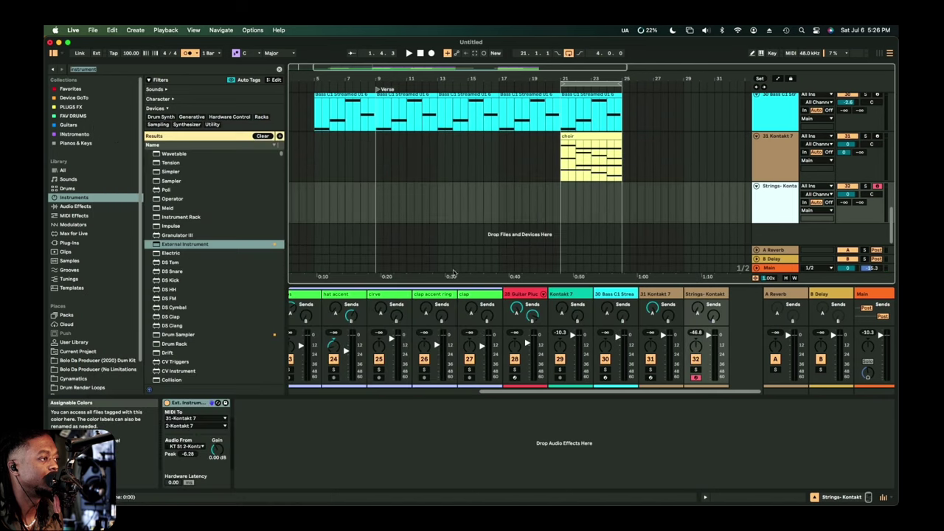
{"action": "left_click", "coordinate": [561, 207]}
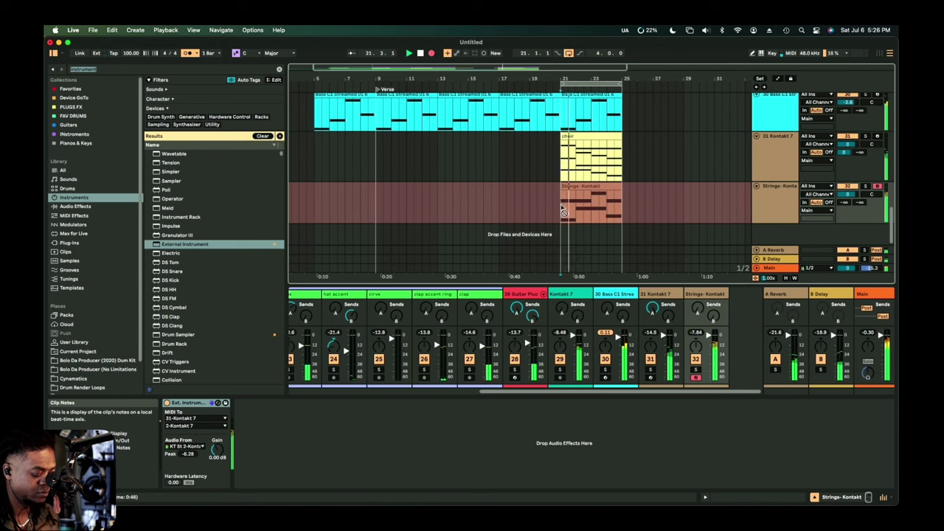
{"action": "key", "text": "F9"}
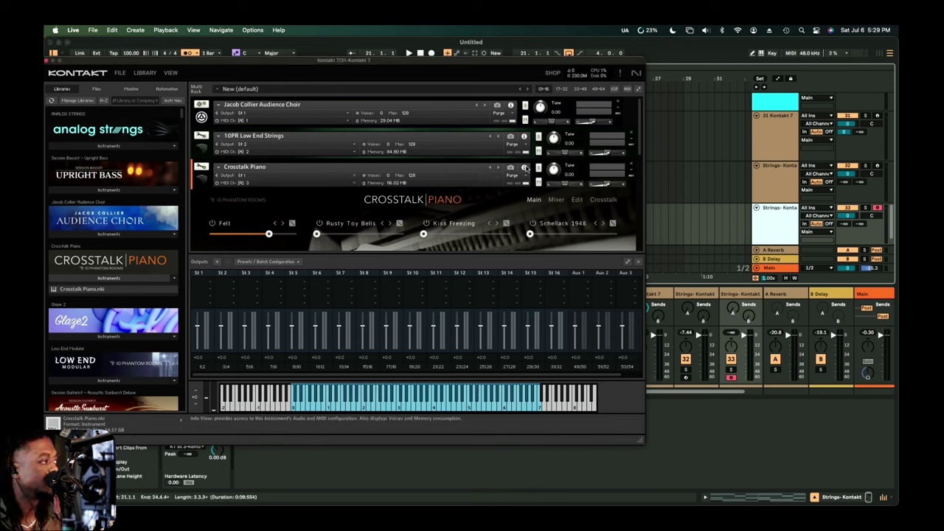
Route Crosstalk Piano to output St 3 (5|6) and load its Gloomy Touch snapshot from the Subliminal category.
{"action": "left_click", "coordinate": [260, 177]}
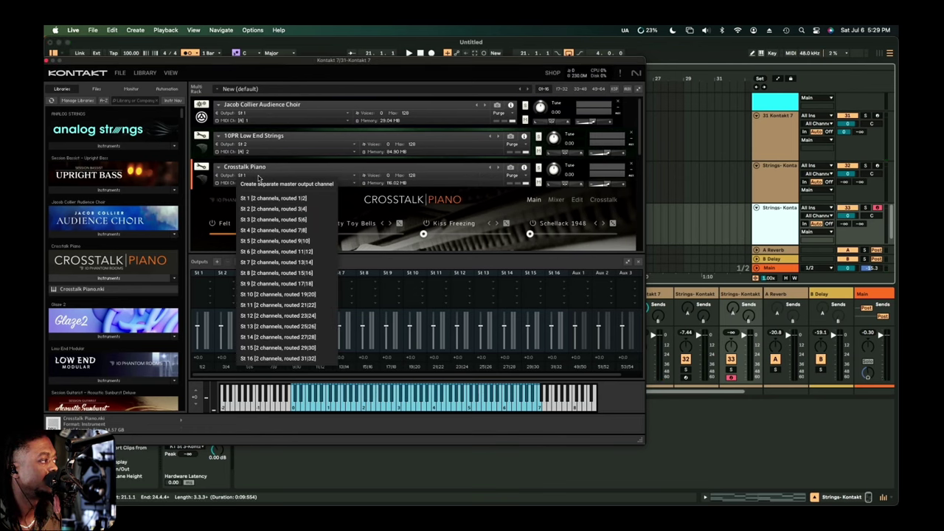
{"action": "left_click", "coordinate": [264, 219]}
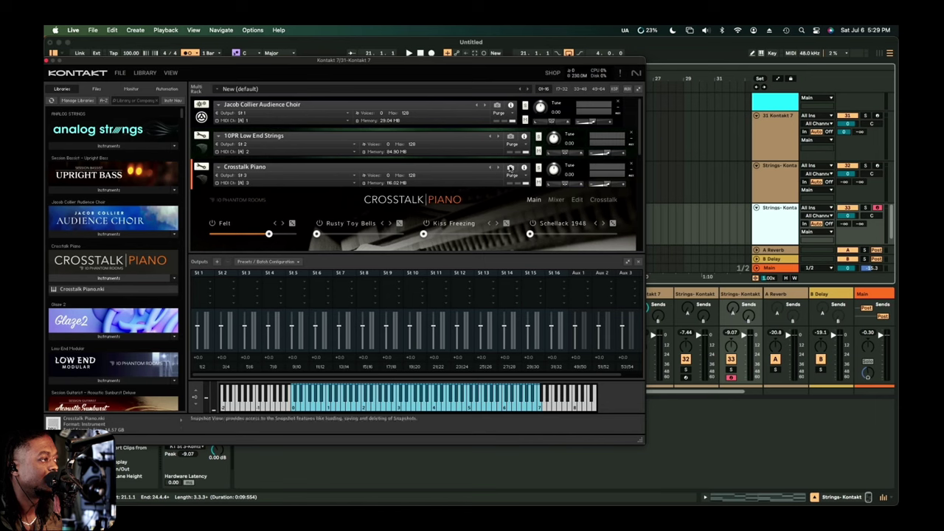
{"action": "left_click", "coordinate": [509, 168]}
{"action": "left_click", "coordinate": [218, 180]}
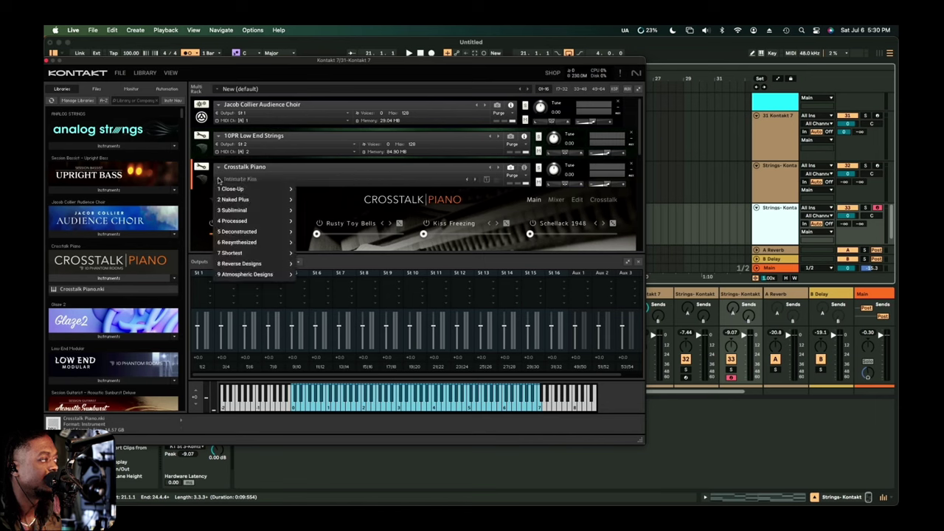
{"action": "mouse_move", "coordinate": [243, 211]}
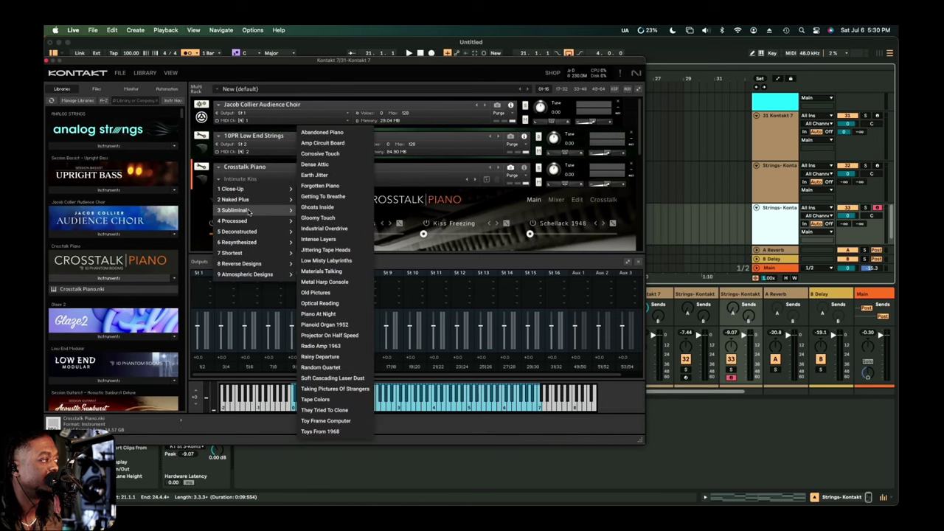
{"action": "left_click", "coordinate": [345, 218]}
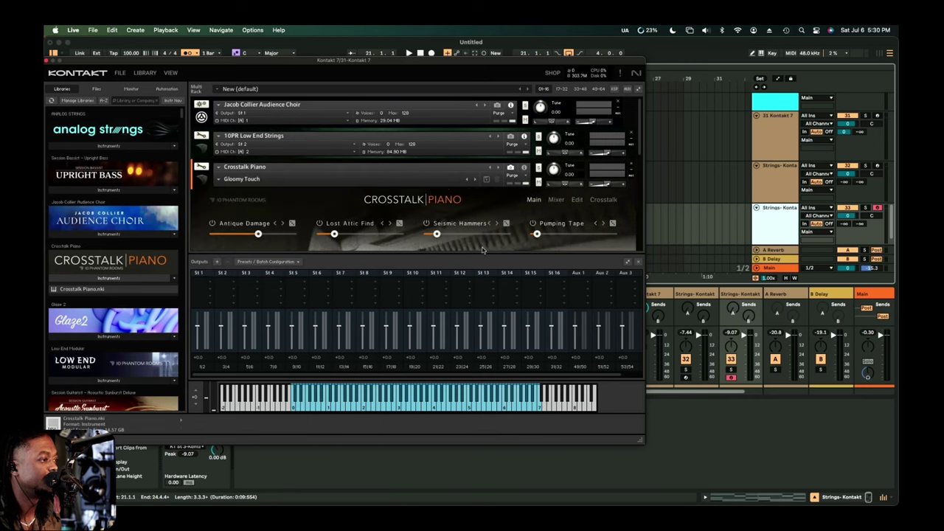
Hide Kontakt's outputs section and step forward through the Crosstalk Piano snapshots to Low Misty Labyrinths.
{"action": "left_click", "coordinate": [638, 263]}
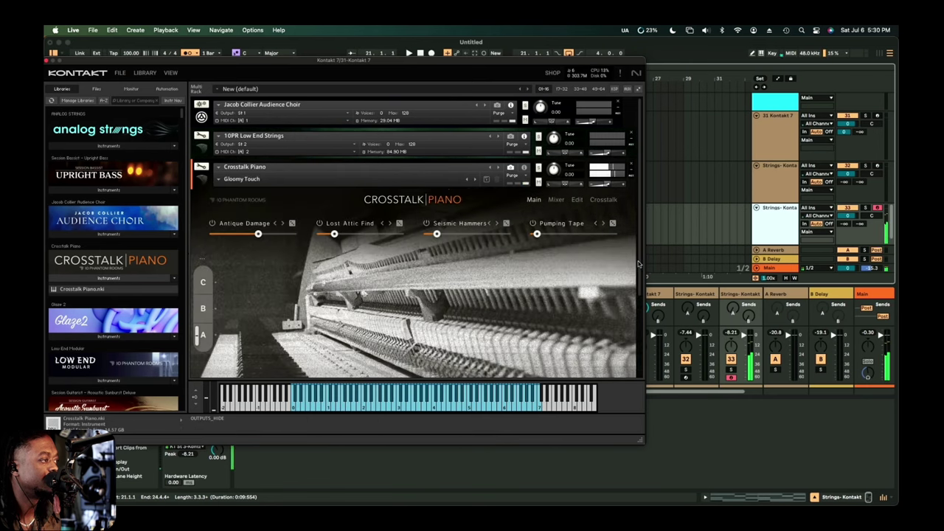
{"action": "left_click", "coordinate": [474, 180]}
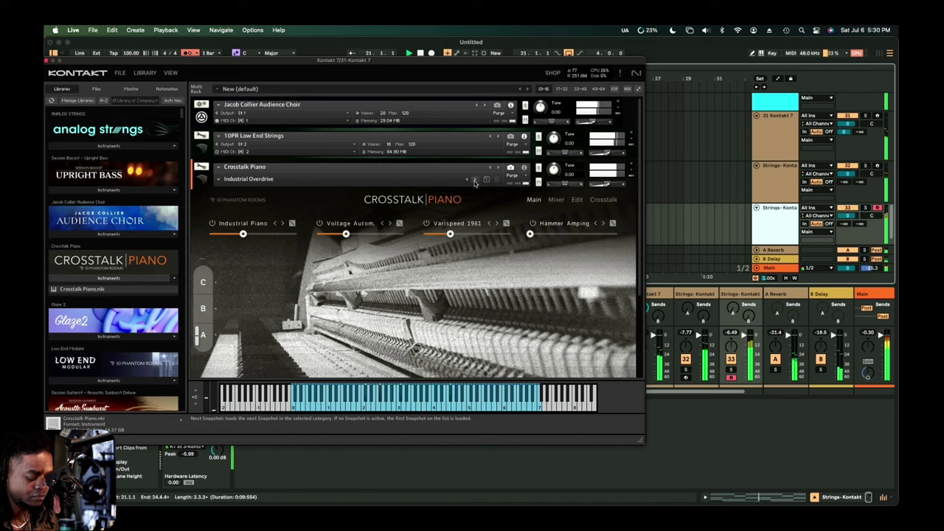
{"action": "left_click", "coordinate": [475, 180]}
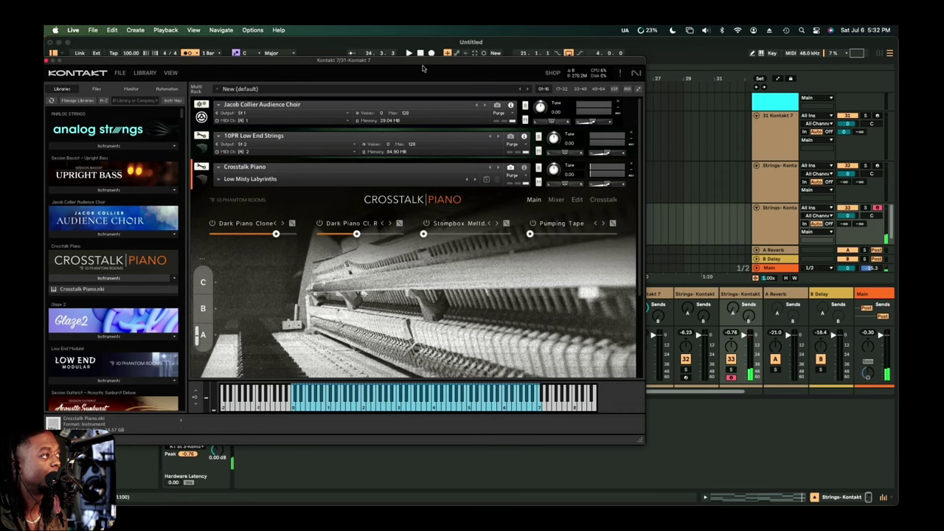
Move the Kontakt window down to uncover the arrangement and mixer, and play back the bars around the choir and strings section.
{"action": "left_click_drag", "start_coordinate": [424, 60], "coordinate": [499, 258]}
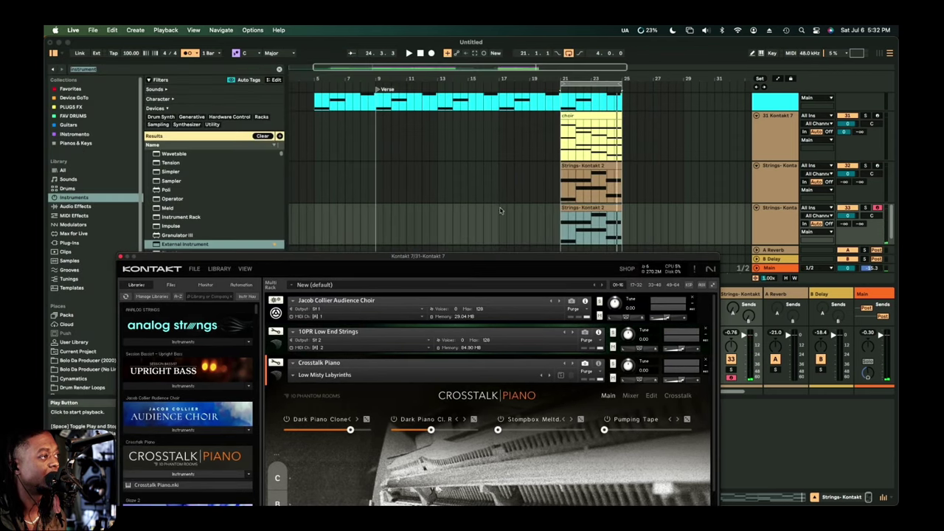
{"action": "left_click", "coordinate": [472, 78]}
{"action": "key", "text": "space"}
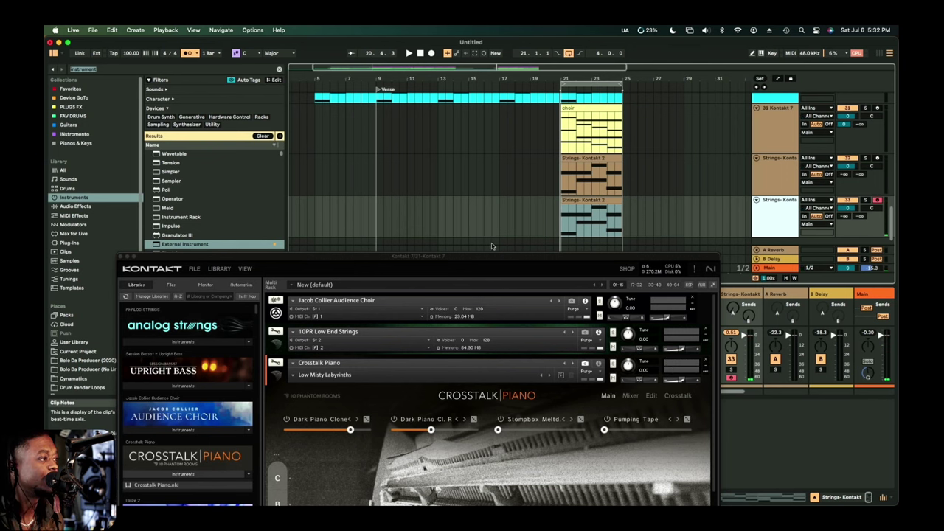
{"action": "left_click_drag", "start_coordinate": [494, 259], "coordinate": [541, 332]}
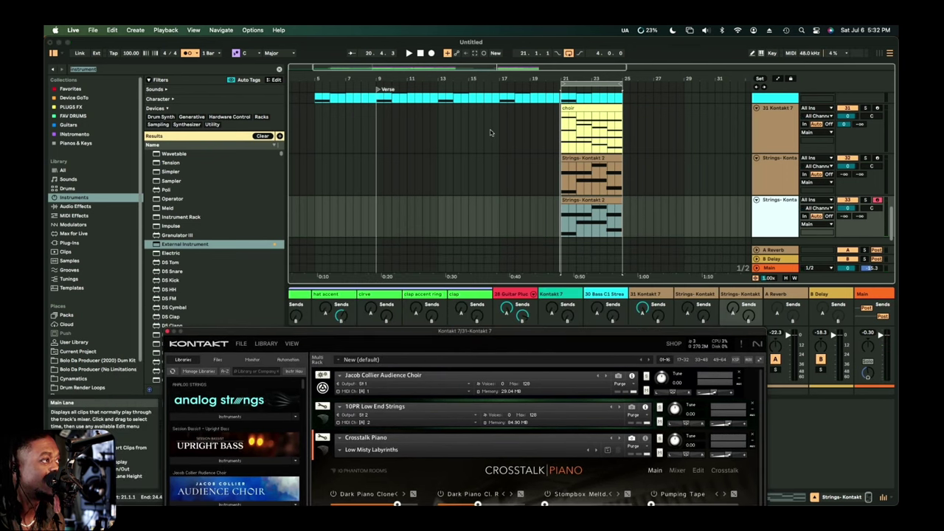
Add a locator named Break at bar 17 and another named HOOK at bar 21 of the arrangement.
{"action": "scroll", "coordinate": [493, 133], "scroll_direction": "up", "scroll_amount": 5}
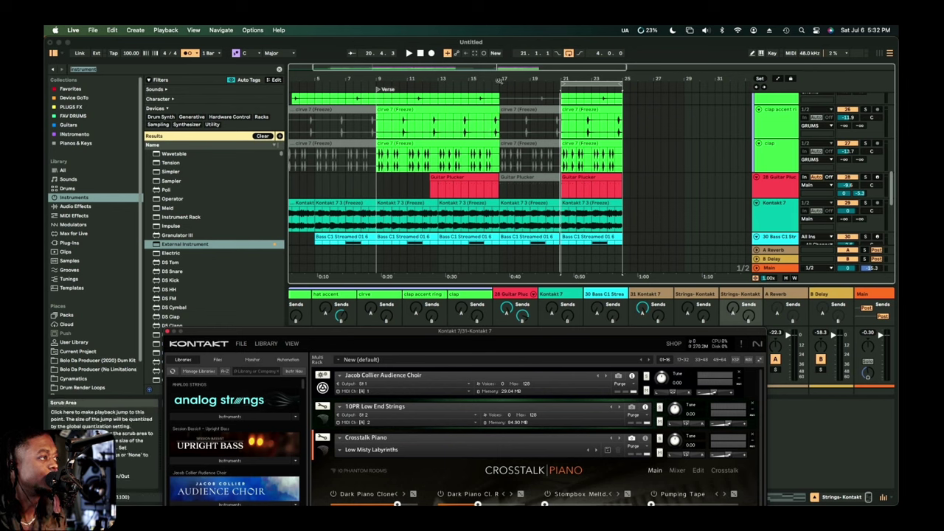
{"action": "left_click", "coordinate": [497, 98]}
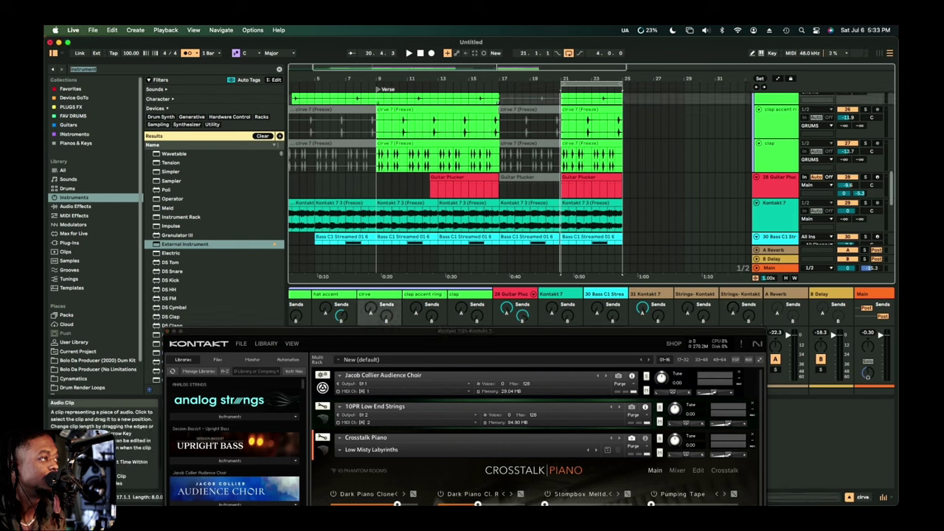
{"action": "left_click", "coordinate": [503, 112]}
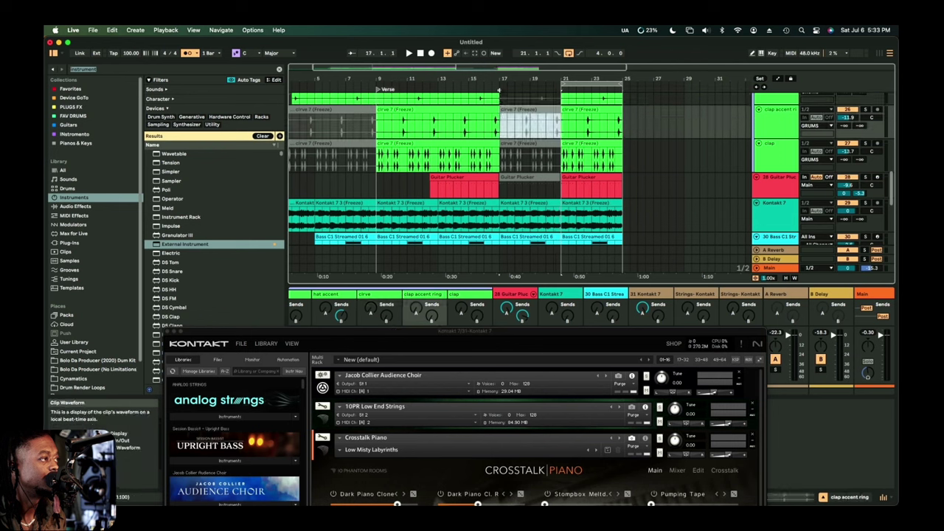
{"action": "left_click", "coordinate": [499, 89]}
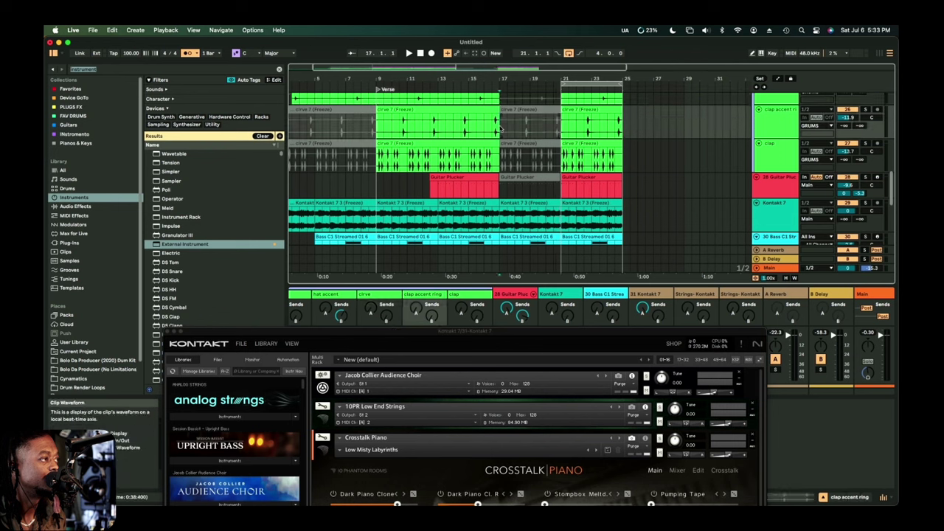
{"action": "right_click", "coordinate": [498, 88]}
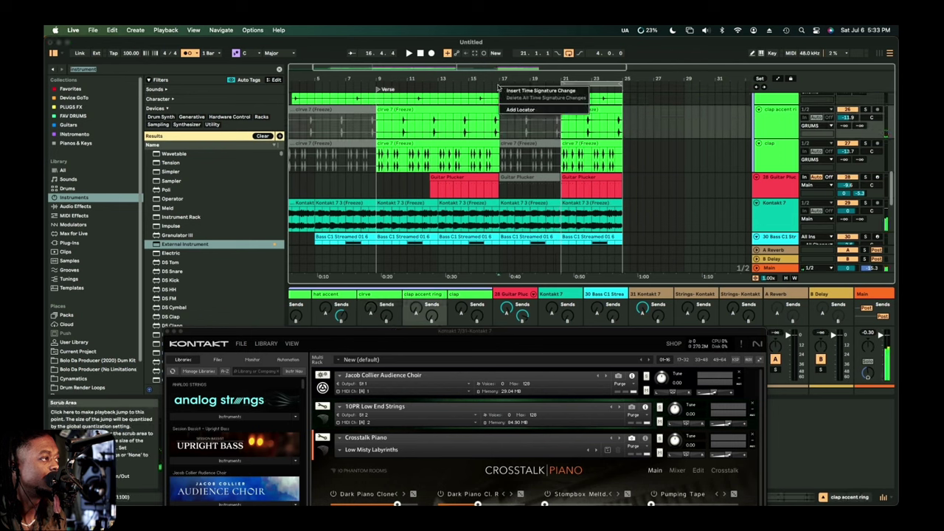
{"action": "left_click", "coordinate": [520, 109]}
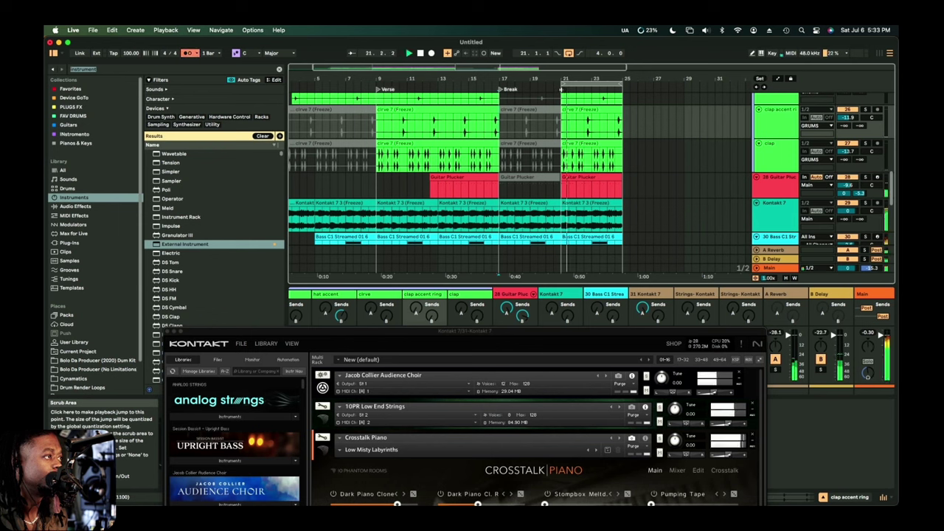
{"action": "right_click", "coordinate": [564, 90]}
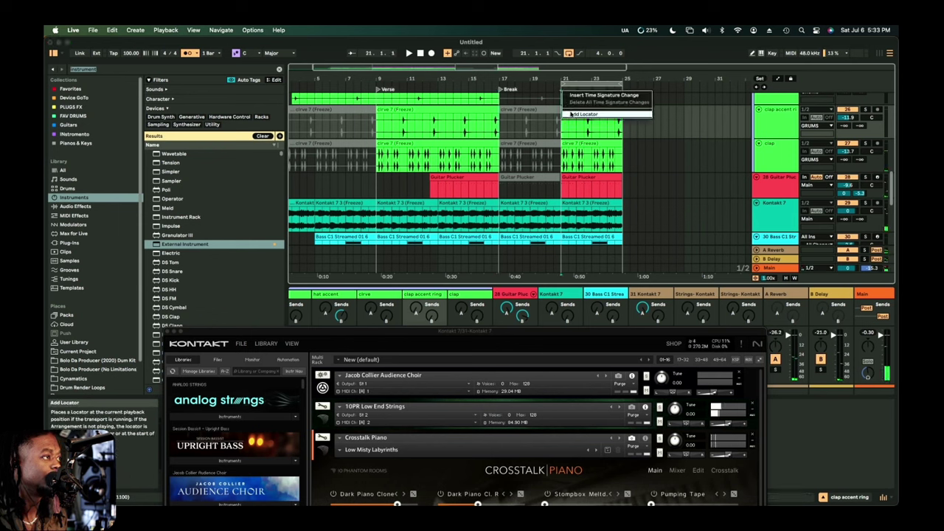
{"action": "left_click", "coordinate": [570, 114]}
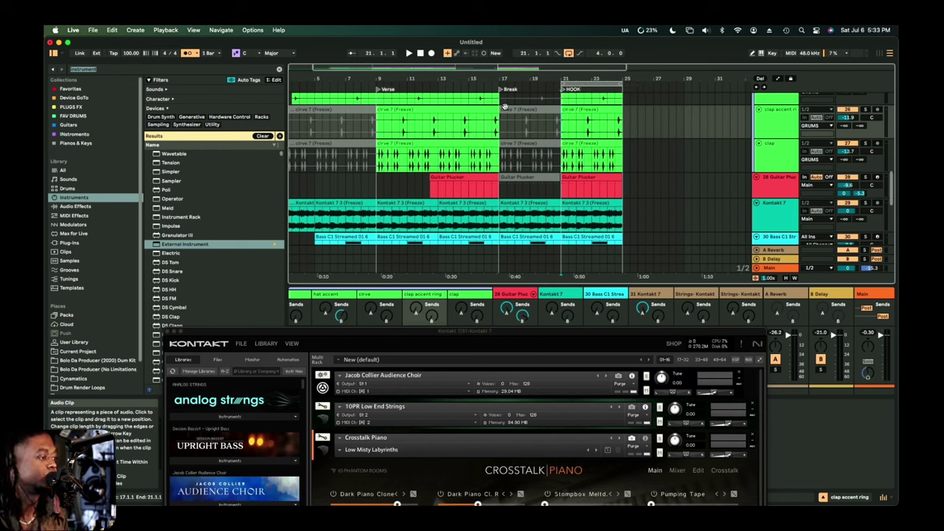
Save the Live Set as Video Music in the bp 111 Project folder.
{"action": "key", "text": "super+s"}
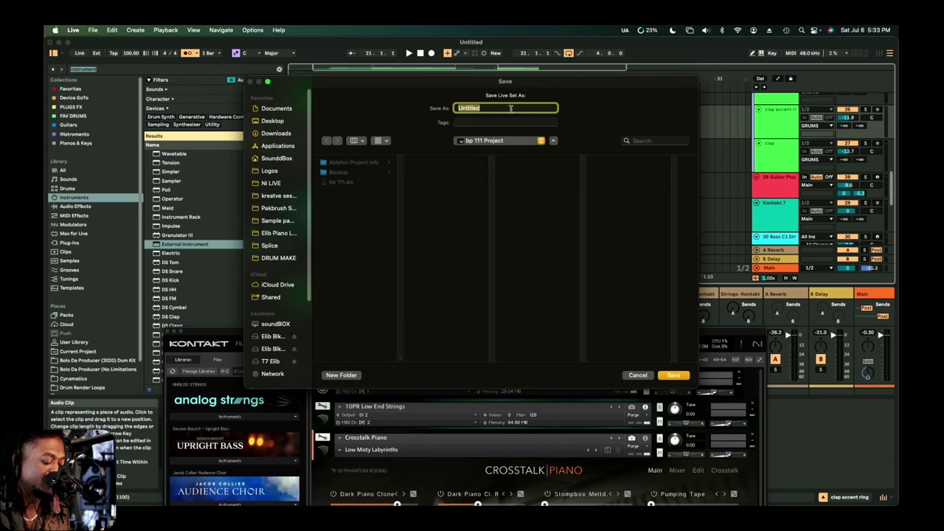
{"action": "type", "text": "V"}
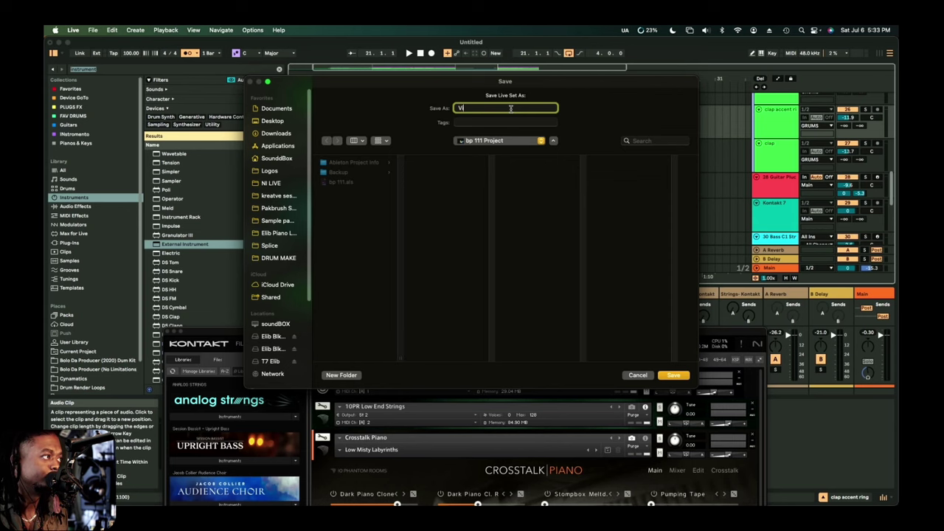
{"action": "type", "text": "id"}
{"action": "type", "text": "eo Music"}
{"action": "key", "text": "Return"}
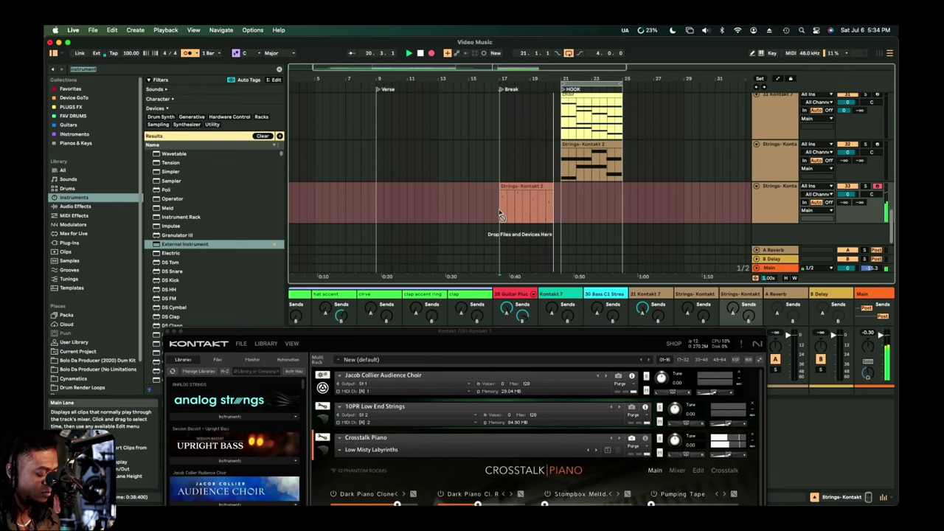
Finish recording the Crosstalk Piano part in the Break, then delete its MIDI clip and keep the frozen audio copy.
{"action": "key", "text": "space"}
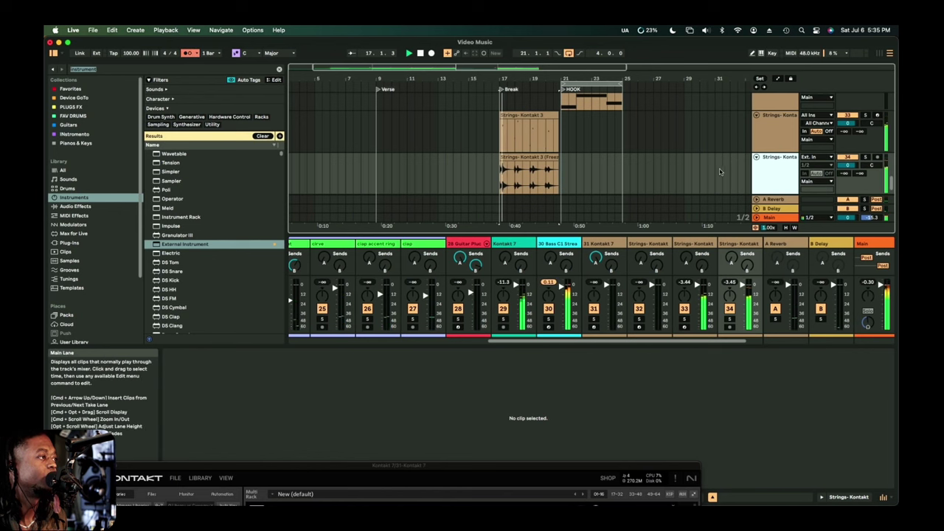
{"action": "key", "text": "space"}
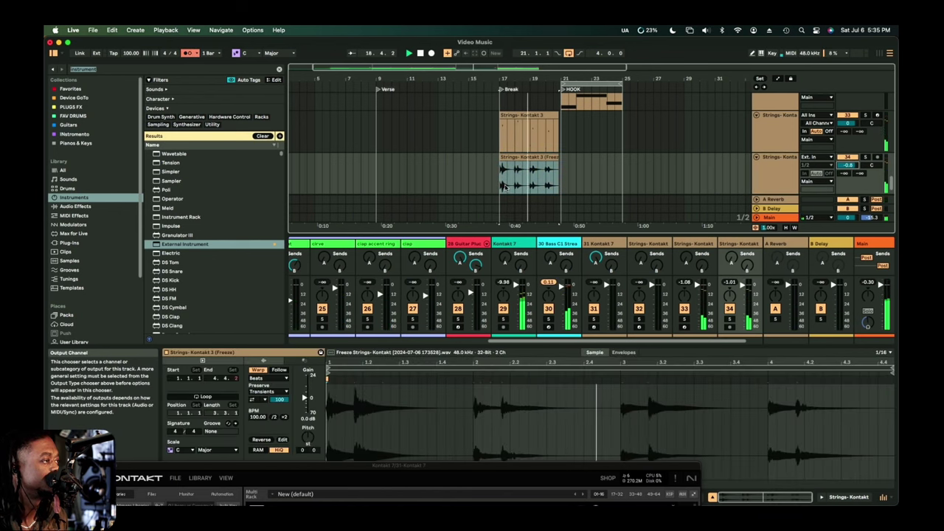
{"action": "left_click", "coordinate": [538, 115]}
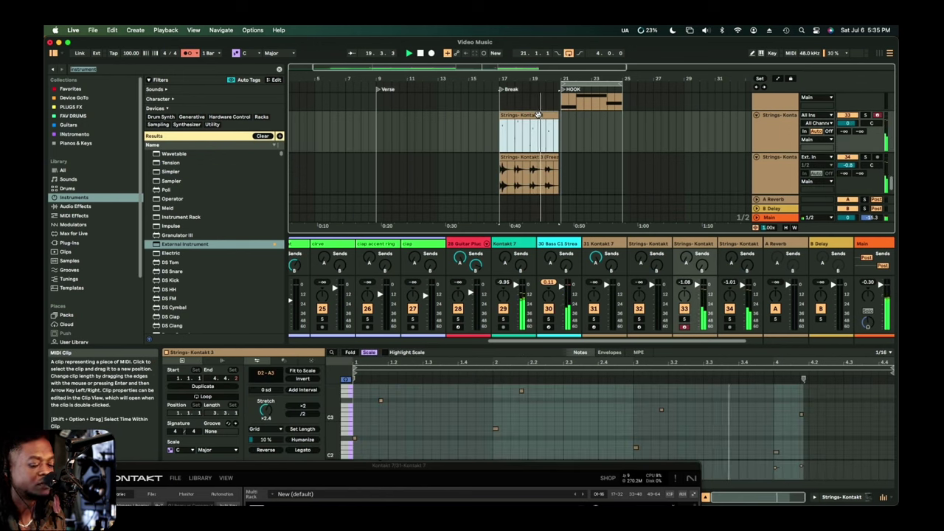
{"action": "key", "text": "Delete"}
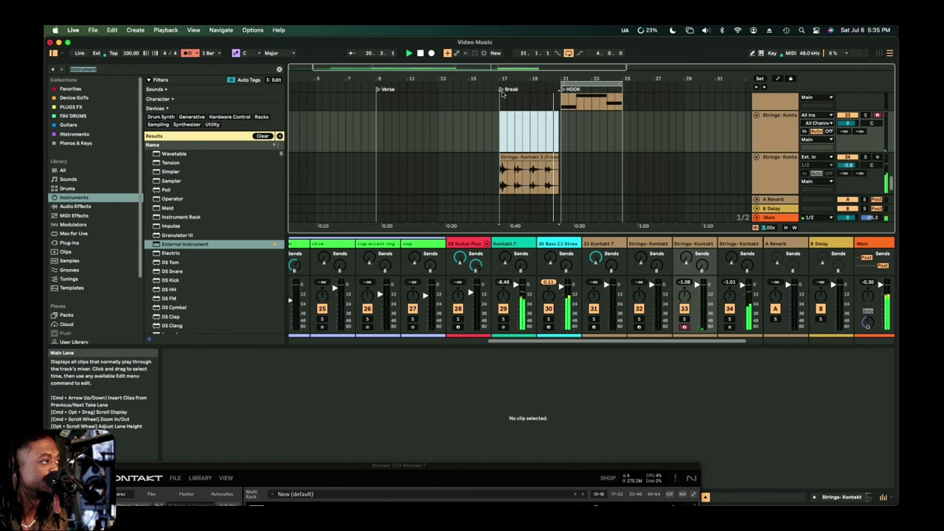
{"action": "left_click", "coordinate": [775, 139]}
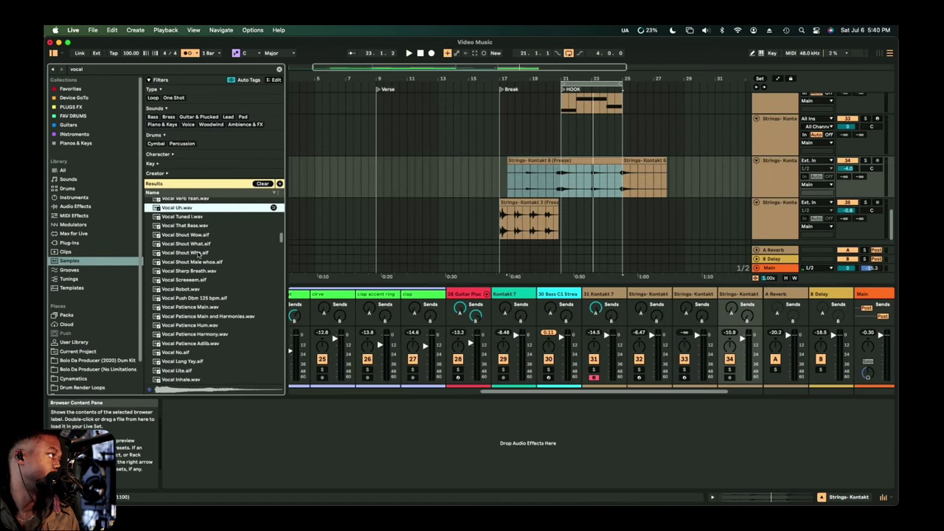
Audition the vocal samples from Vocal Shout Wha down to Vocal Screeeem.
{"action": "left_click", "coordinate": [198, 253]}
{"action": "key", "text": "Down"}
{"action": "key", "text": "Down"}
{"action": "key", "text": "Down"}
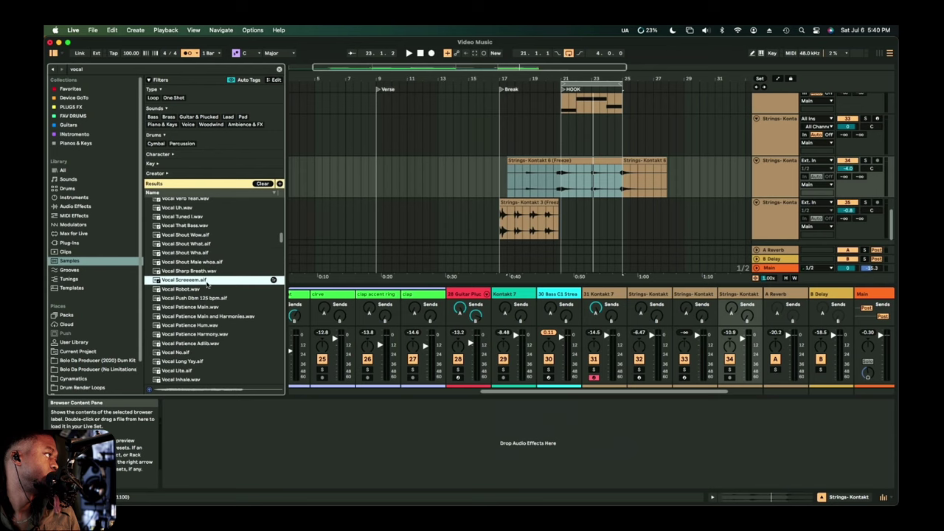
Filter the vocal samples to Voice and audition Vocal Demo takes such as Look At Me, Hum Low and Harmony.
{"action": "left_click", "coordinate": [188, 124]}
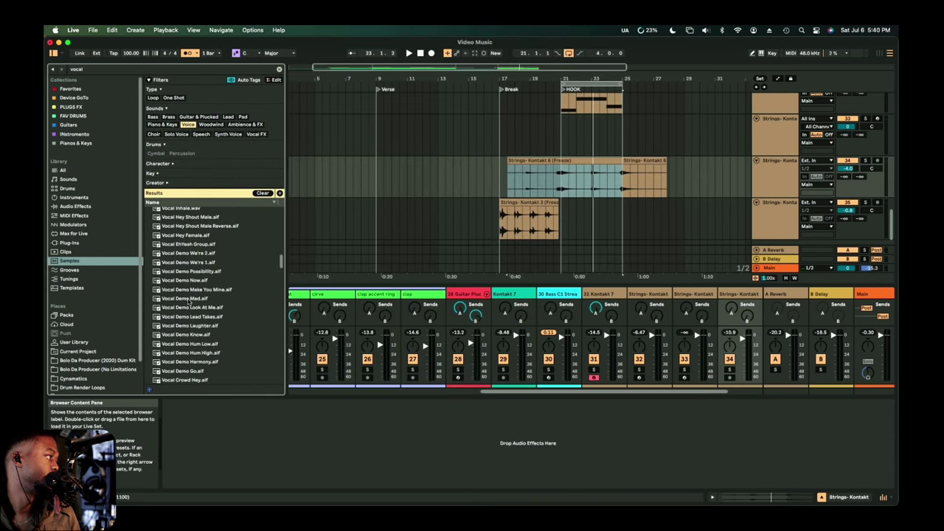
{"action": "left_click", "coordinate": [189, 307]}
{"action": "scroll", "coordinate": [189, 305], "scroll_direction": "down", "scroll_amount": 2}
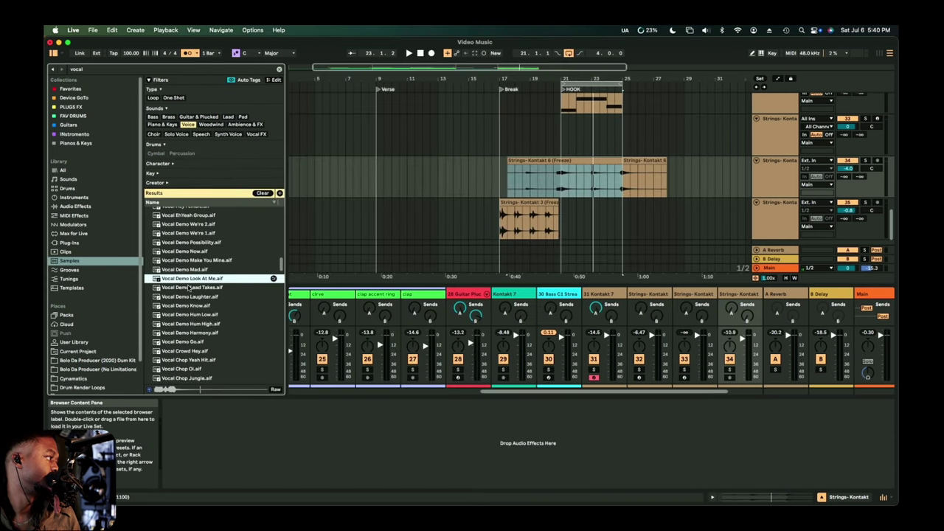
{"action": "left_click", "coordinate": [190, 287]}
{"action": "scroll", "coordinate": [199, 310], "scroll_direction": "down", "scroll_amount": 2}
{"action": "left_click", "coordinate": [199, 280]}
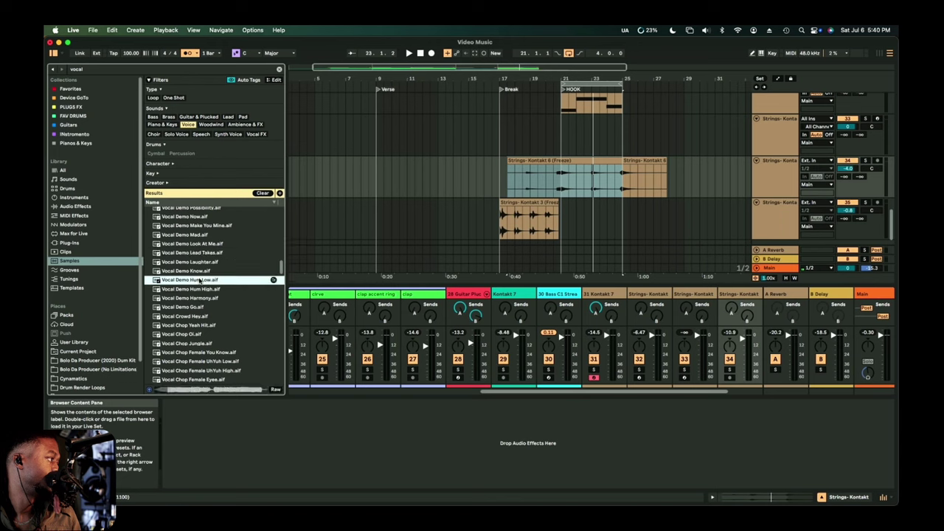
{"action": "scroll", "coordinate": [199, 281], "scroll_direction": "down", "scroll_amount": 1}
{"action": "left_click", "coordinate": [199, 279]}
{"action": "scroll", "coordinate": [199, 279], "scroll_direction": "down", "scroll_amount": 4}
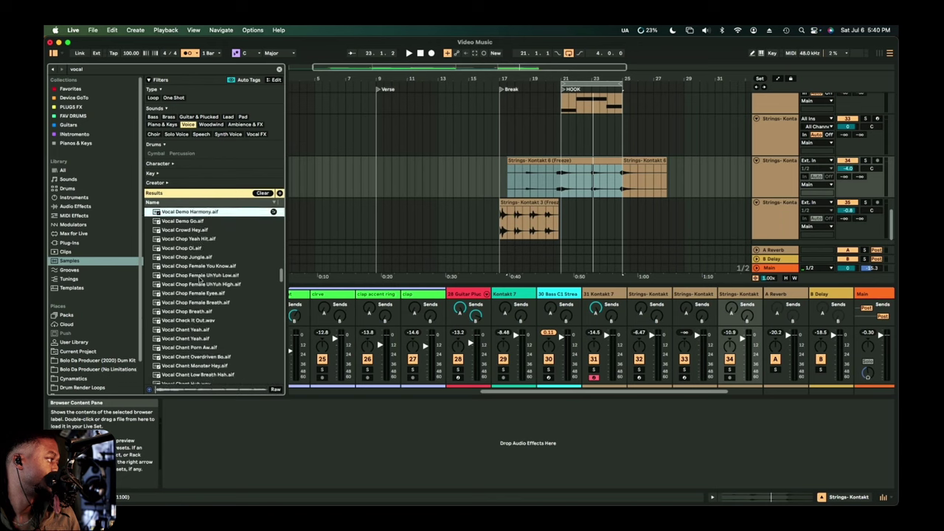
Audition the Vocal Chant samples, including Group Hey, and return to Vocal Chant Yeah.
{"action": "scroll", "coordinate": [199, 278], "scroll_direction": "down", "scroll_amount": 4}
{"action": "left_click", "coordinate": [195, 235]}
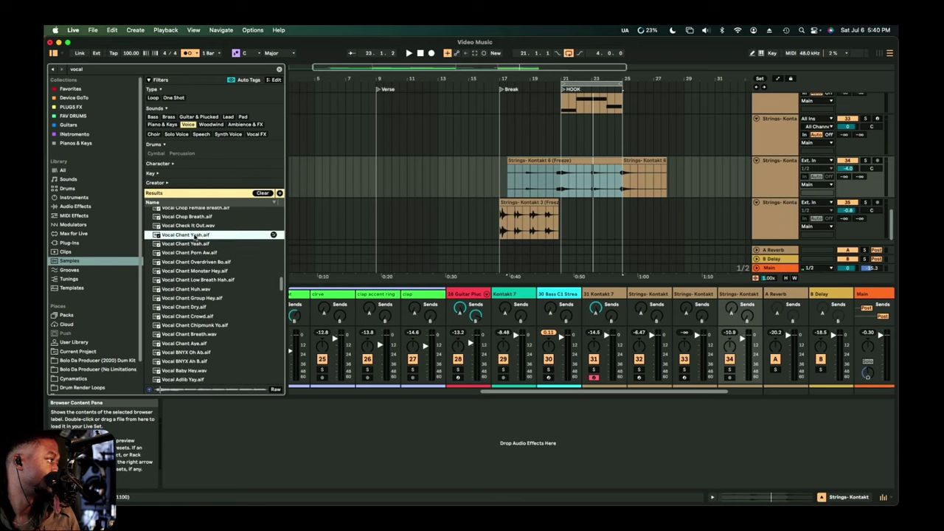
{"action": "scroll", "coordinate": [195, 272], "scroll_direction": "down", "scroll_amount": 3}
{"action": "left_click", "coordinate": [197, 270]}
{"action": "scroll", "coordinate": [196, 270], "scroll_direction": "down", "scroll_amount": 5}
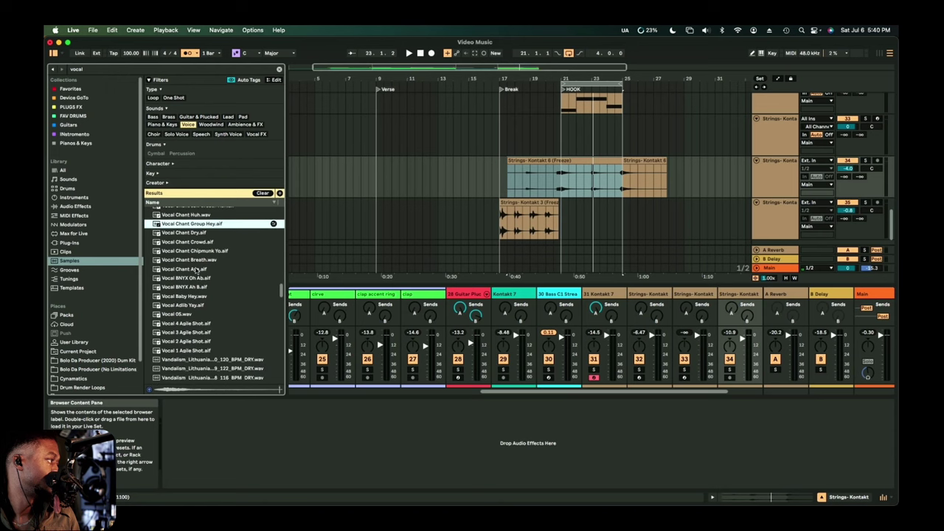
{"action": "scroll", "coordinate": [196, 271], "scroll_direction": "up", "scroll_amount": 5}
{"action": "left_click", "coordinate": [188, 222]}
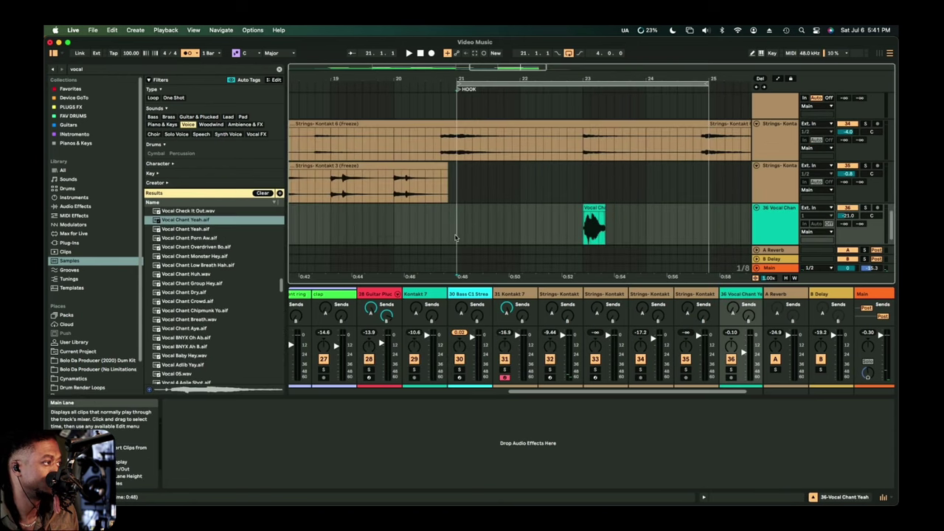
Try moving the selected first part of the Vocal Chant Yeah clip one beat earlier to 22.4.1, and undo it.
{"action": "key", "text": "space"}
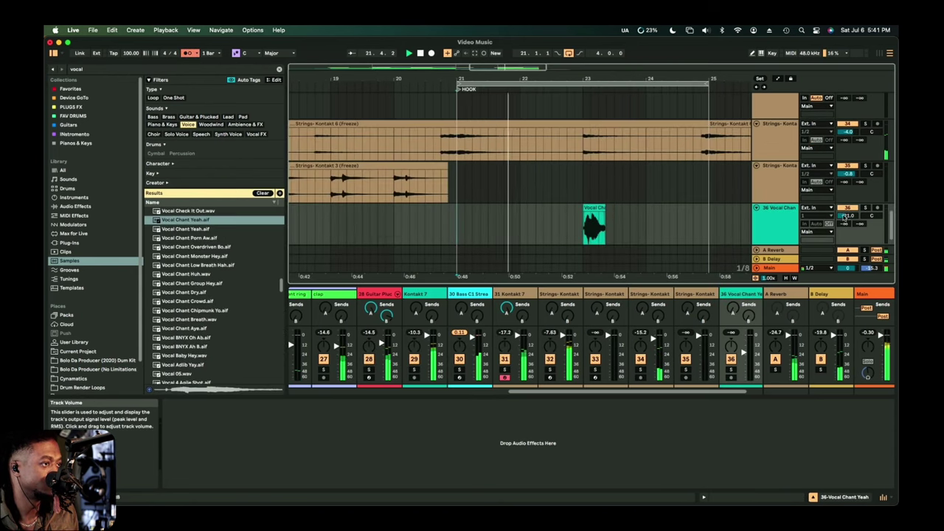
{"action": "left_click", "coordinate": [592, 228]}
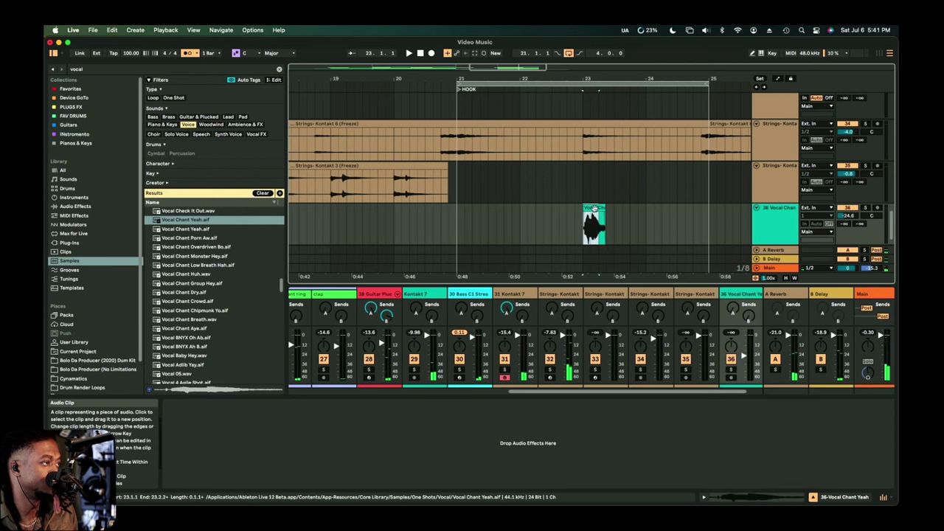
{"action": "left_click_drag", "start_coordinate": [592, 219], "coordinate": [576, 220]}
{"action": "key", "text": "space"}
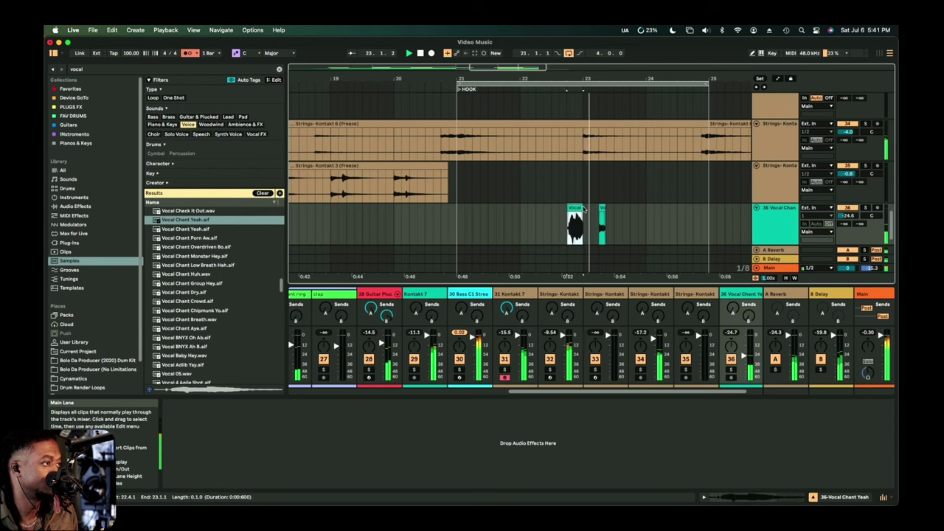
{"action": "left_click", "coordinate": [602, 216]}
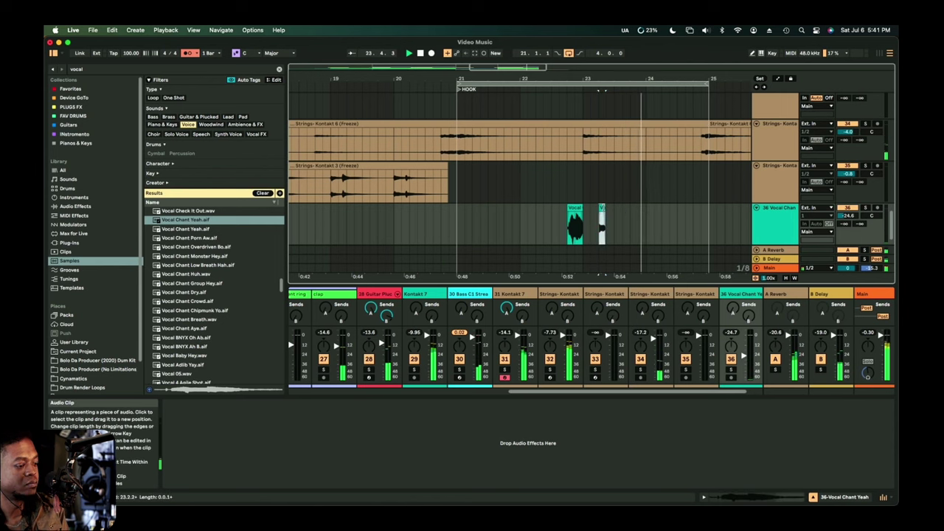
{"action": "key", "text": "super+z"}
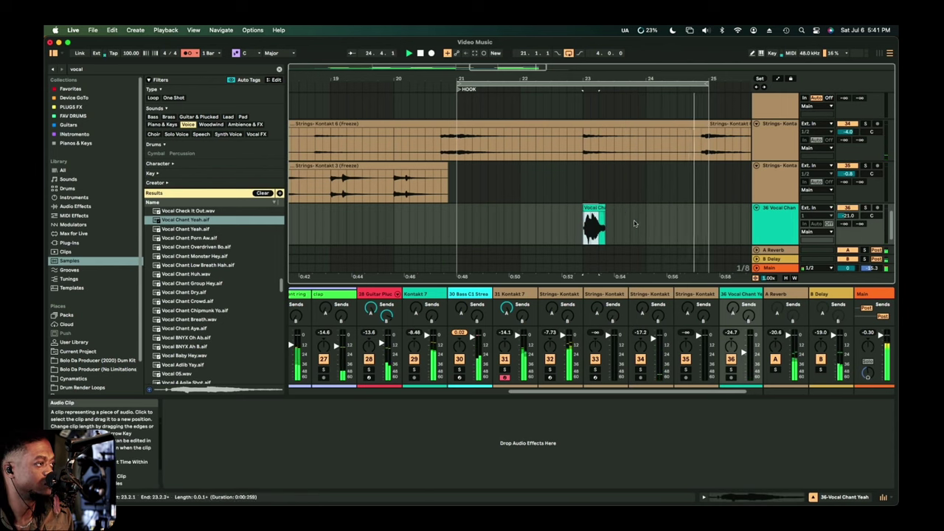
Move the whole Vocal Chant Yeah clip earlier in the hook so that it starts at 22.3.3.
{"action": "left_click_drag", "start_coordinate": [586, 204], "coordinate": [580, 208]}
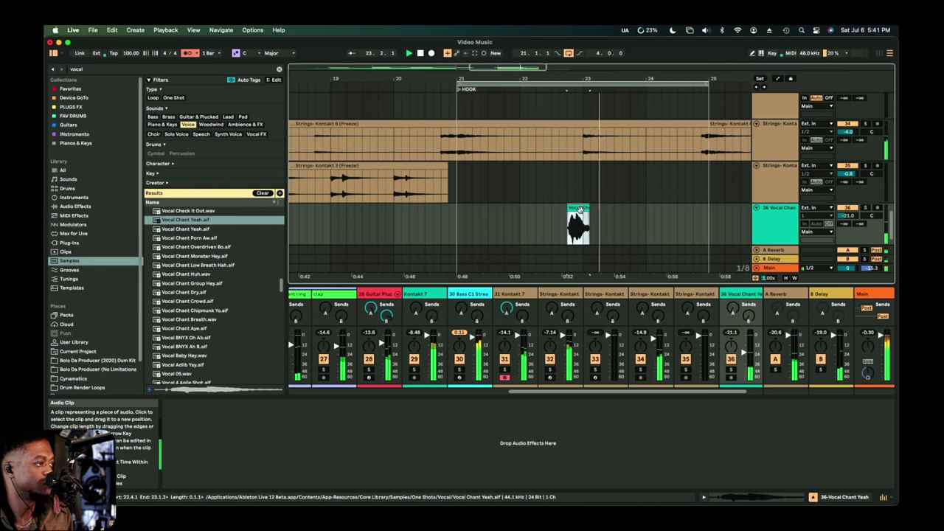
{"action": "left_click_drag", "start_coordinate": [580, 210], "coordinate": [572, 210]}
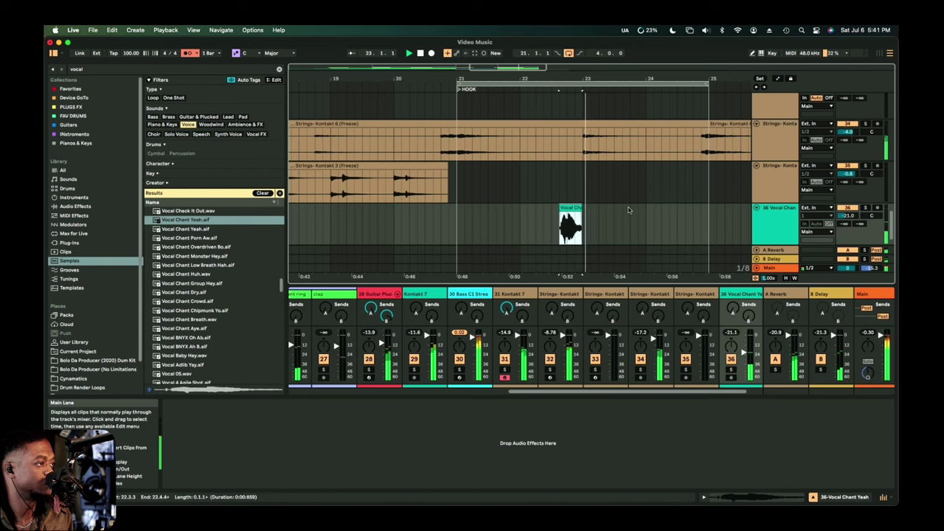
{"action": "key", "text": "plus"}
{"action": "key", "text": "plus"}
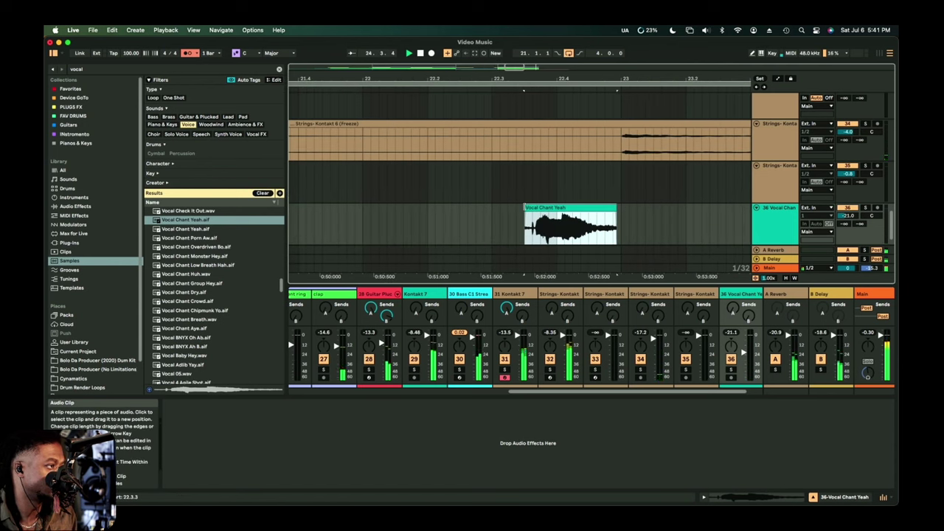
Trim the start of the Vocal Chant Yeah clip and move the clip so it begins at 22.4.1.
{"action": "left_click_drag", "start_coordinate": [524, 208], "coordinate": [534, 208]}
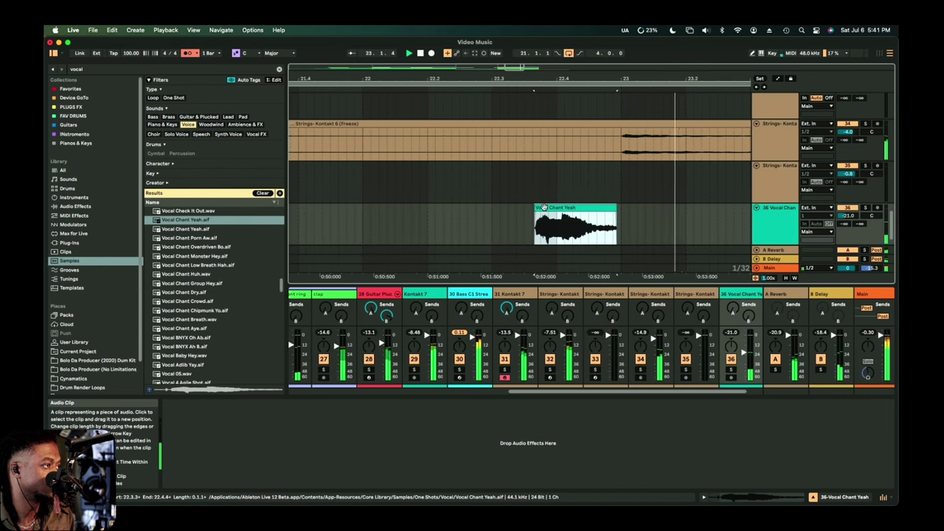
{"action": "left_click_drag", "start_coordinate": [543, 208], "coordinate": [550, 208]}
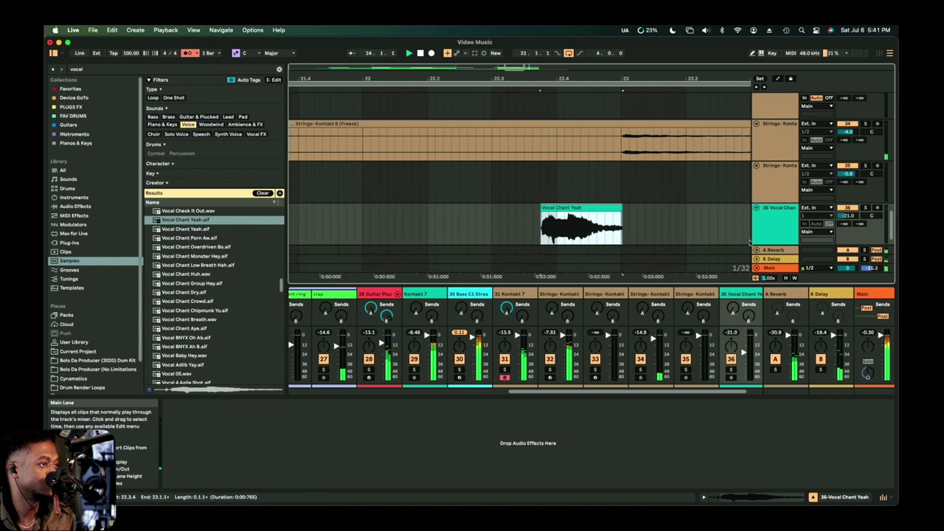
{"action": "left_click", "coordinate": [627, 216]}
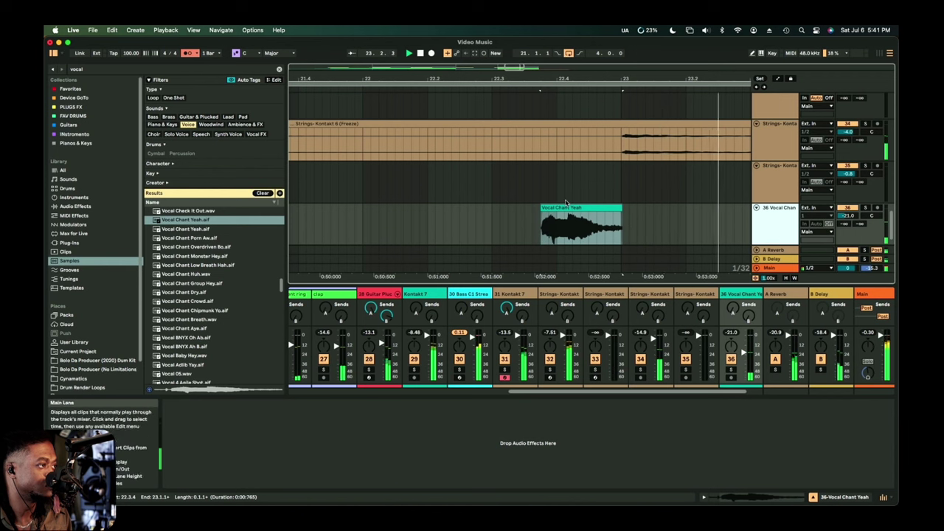
{"action": "left_click_drag", "start_coordinate": [566, 209], "coordinate": [576, 208]}
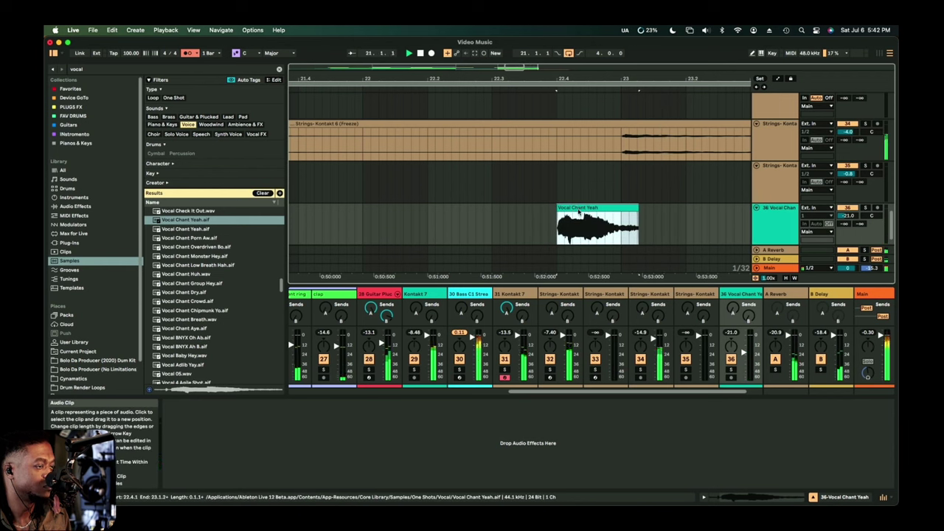
Lower the Vocal Chant Yeah clip's gain to -2.8 dB and set its track volume to -22.3 dB.
{"action": "key", "text": "minus"}
{"action": "key", "text": "minus"}
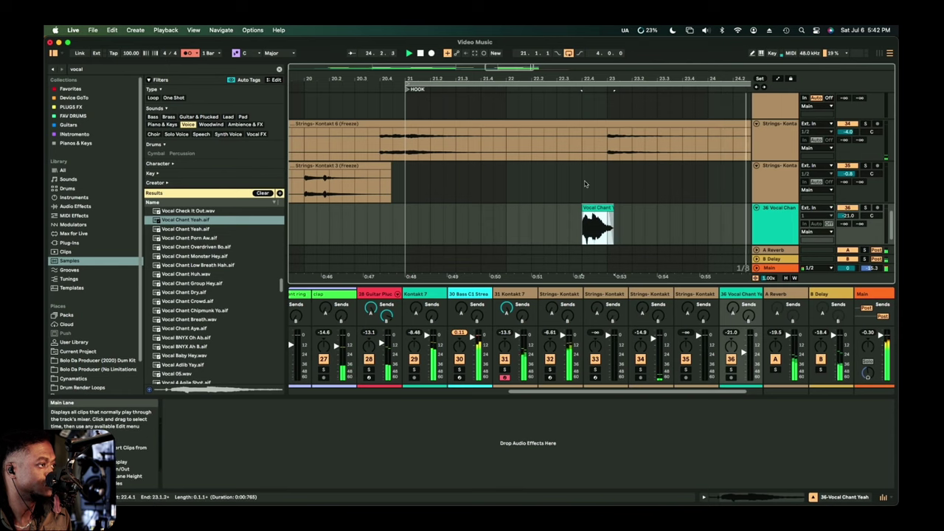
{"action": "double_click", "coordinate": [596, 208]}
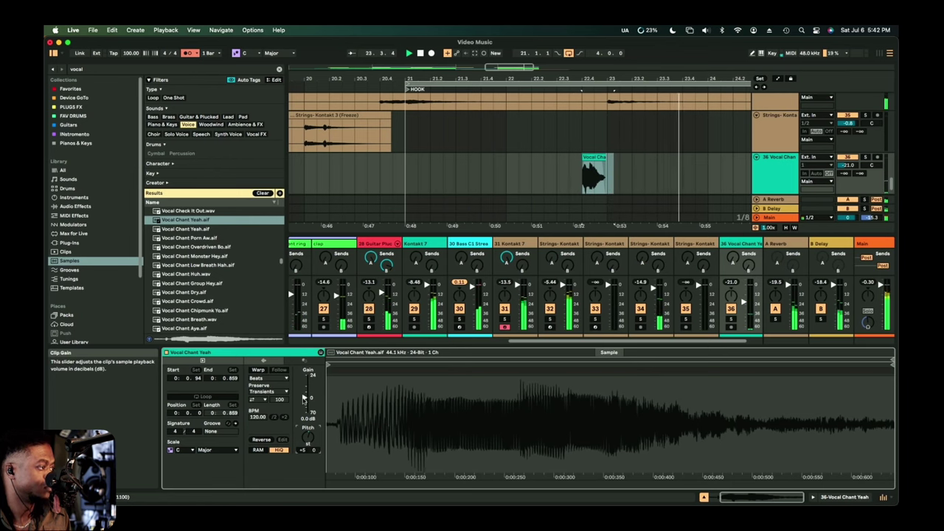
{"action": "left_click_drag", "start_coordinate": [306, 402], "coordinate": [304, 399]}
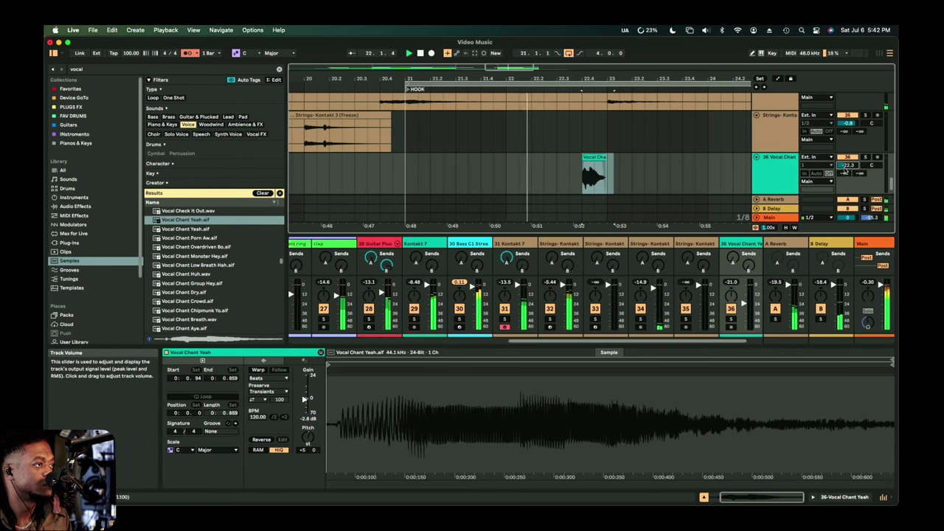
{"action": "scroll", "coordinate": [713, 165], "scroll_direction": "up", "scroll_amount": 1}
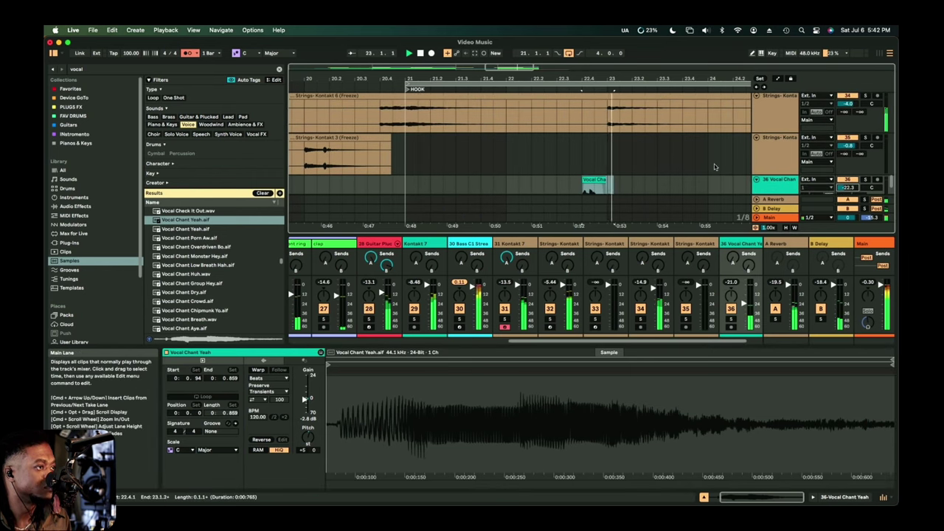
{"action": "scroll", "coordinate": [714, 166], "scroll_direction": "down", "scroll_amount": 1}
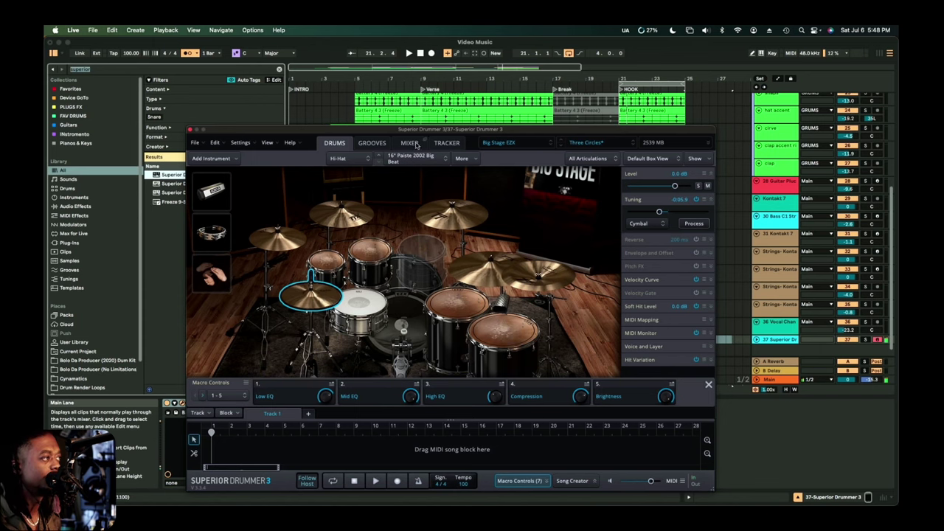
Move the Superior Drummer window below the arrangement and record a drum part on track 37, with playback starting just before the break.
{"action": "left_click_drag", "start_coordinate": [396, 131], "coordinate": [404, 337]}
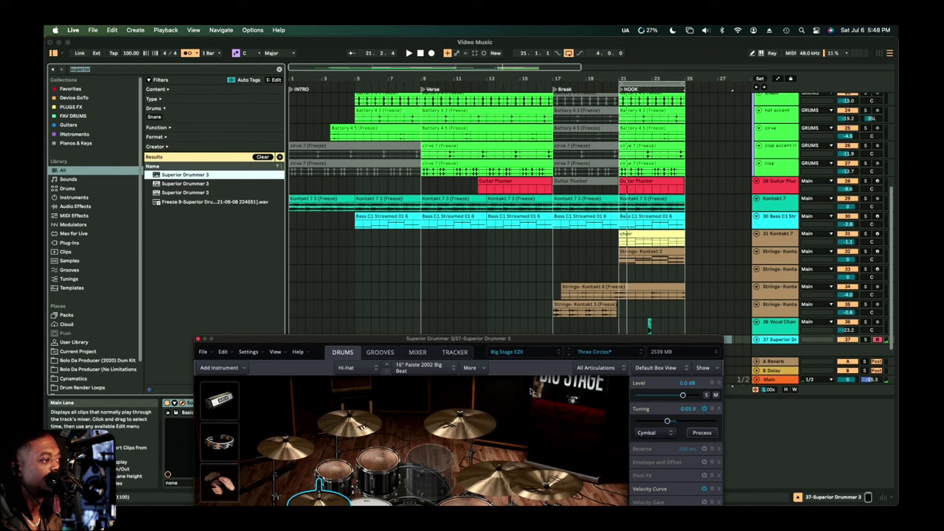
{"action": "scroll", "coordinate": [537, 305], "scroll_direction": "down", "scroll_amount": 1}
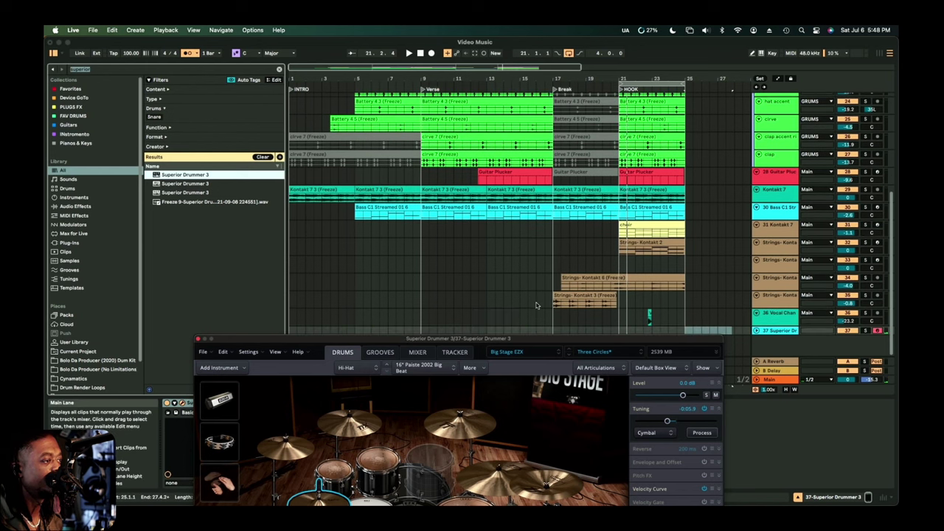
{"action": "left_click", "coordinate": [537, 331]}
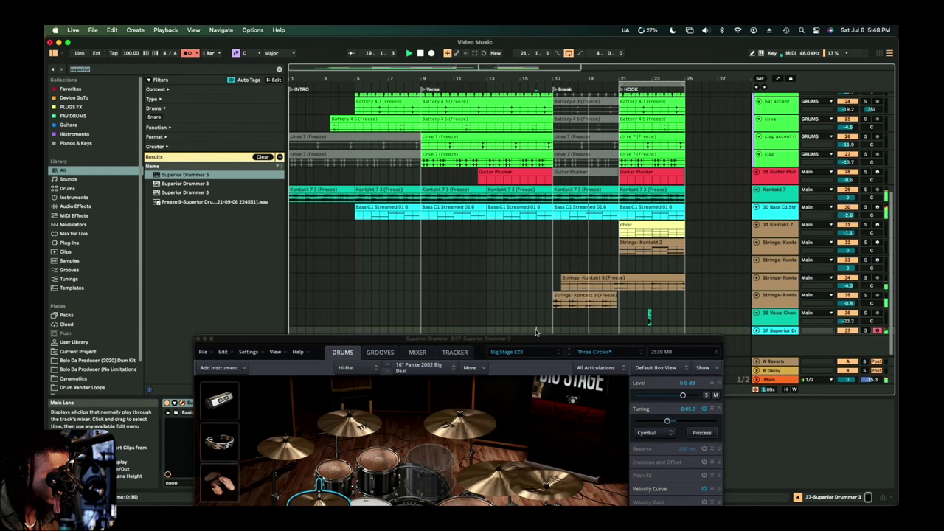
{"action": "key", "text": "F9"}
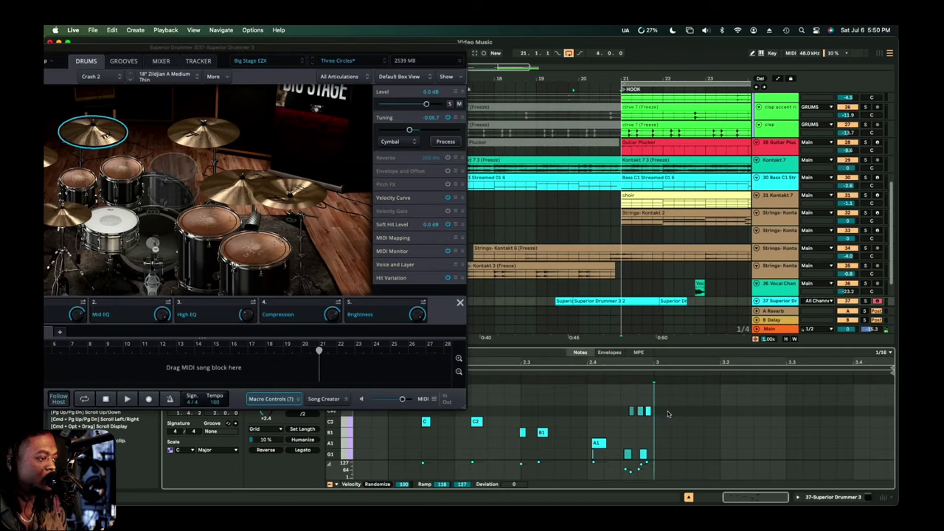
Add a one-beat C#2 crash note at 3.1.1 in the drum clip and set its velocity to 116.
{"action": "left_click", "coordinate": [660, 411]}
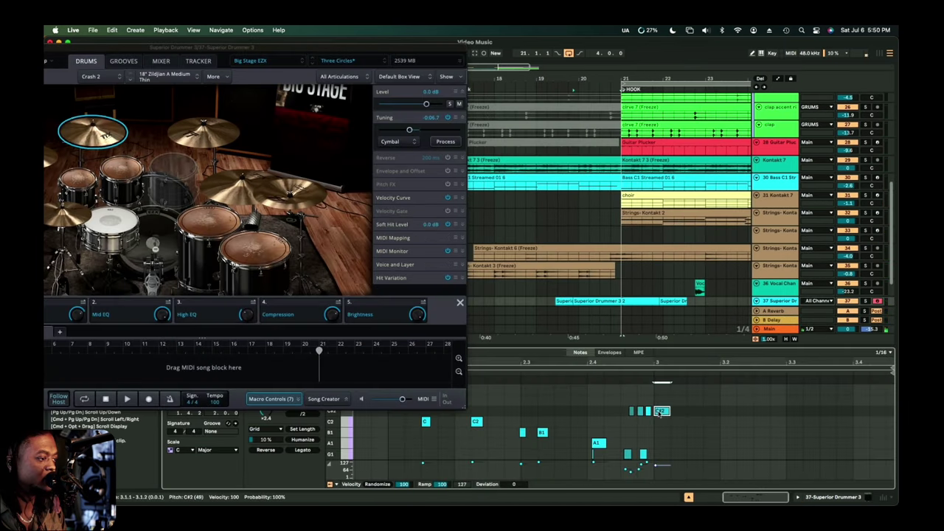
{"action": "left_click_drag", "start_coordinate": [669, 412], "coordinate": [717, 412]}
{"action": "key", "text": "space"}
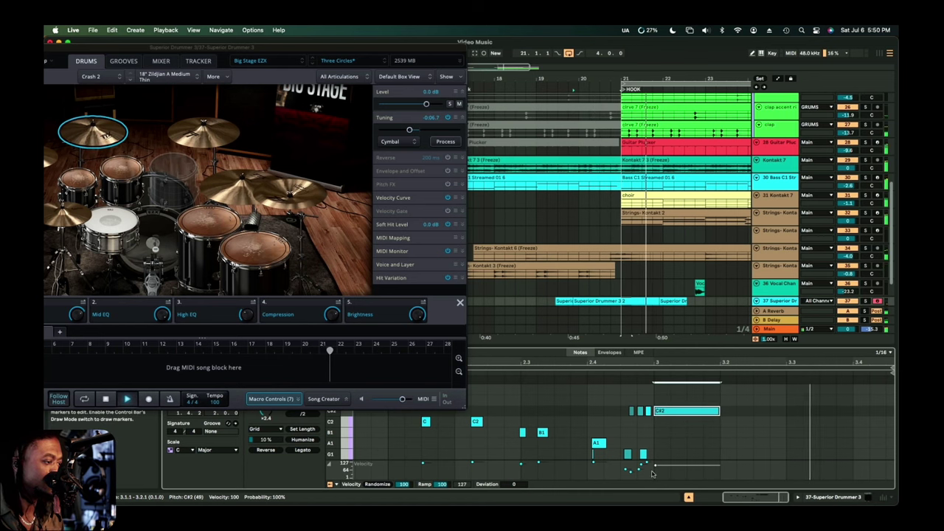
{"action": "left_click_drag", "start_coordinate": [652, 474], "coordinate": [658, 461]}
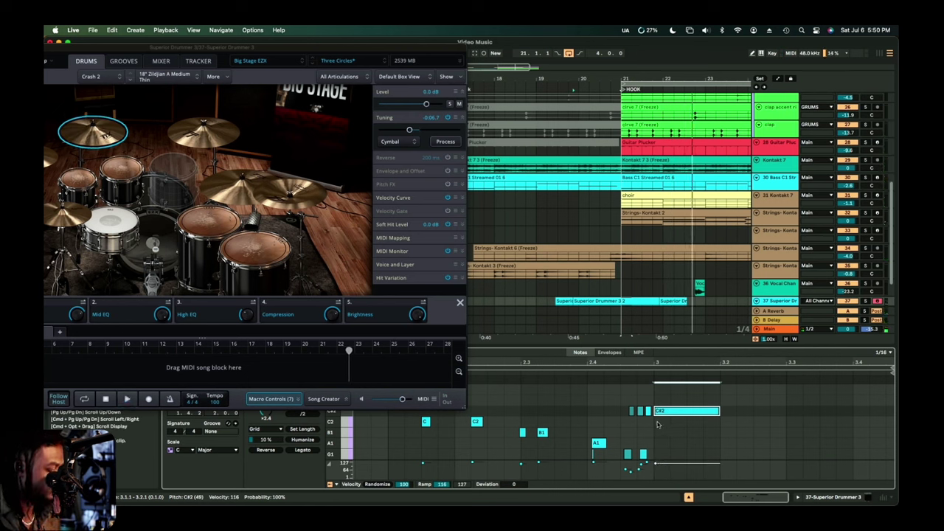
{"action": "key", "text": "space"}
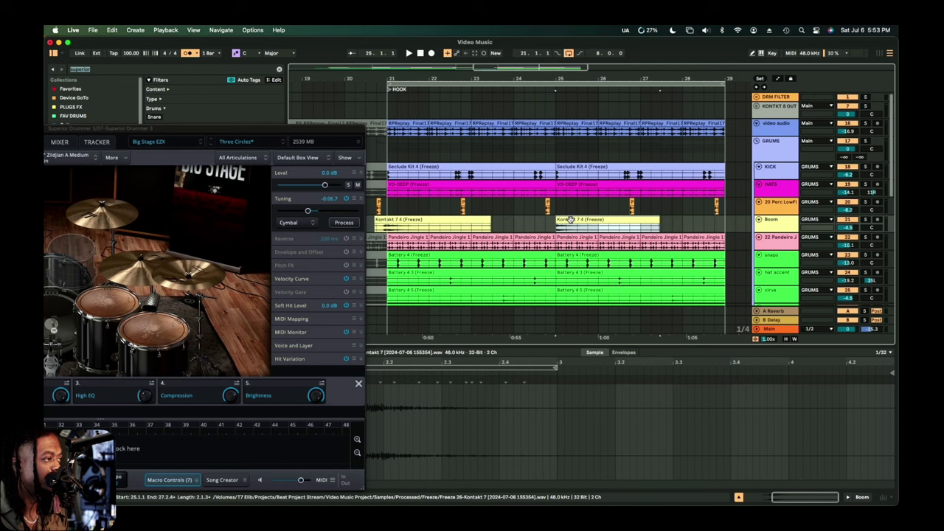
Deactivate the Boom track's clip at 25.1.1 and play the second half of the hook.
{"action": "key", "text": "0"}
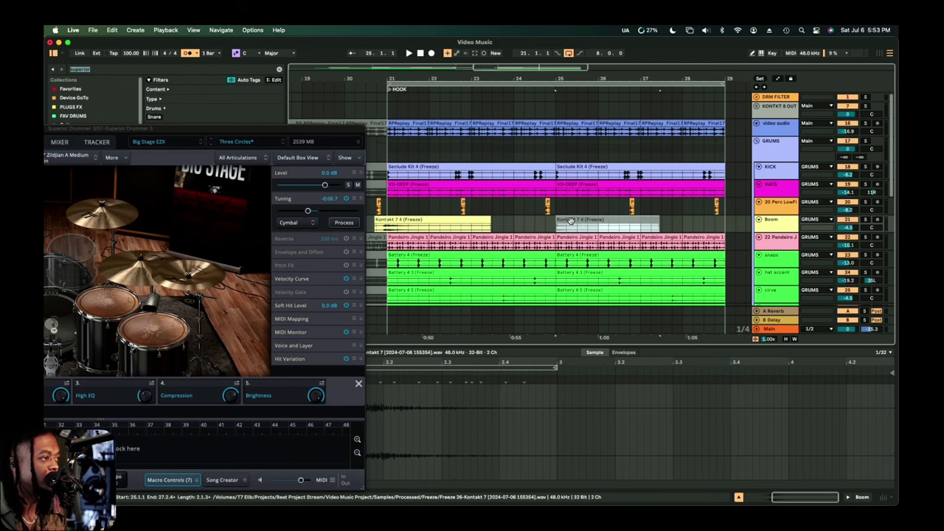
{"action": "scroll", "coordinate": [570, 220], "scroll_direction": "down", "scroll_amount": 5}
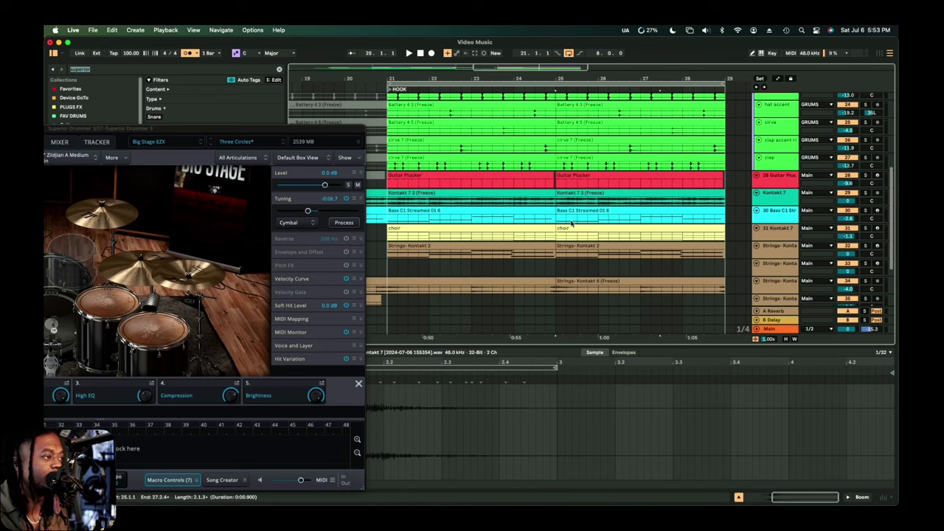
{"action": "scroll", "coordinate": [570, 224], "scroll_direction": "down", "scroll_amount": 5}
{"action": "key", "text": "space"}
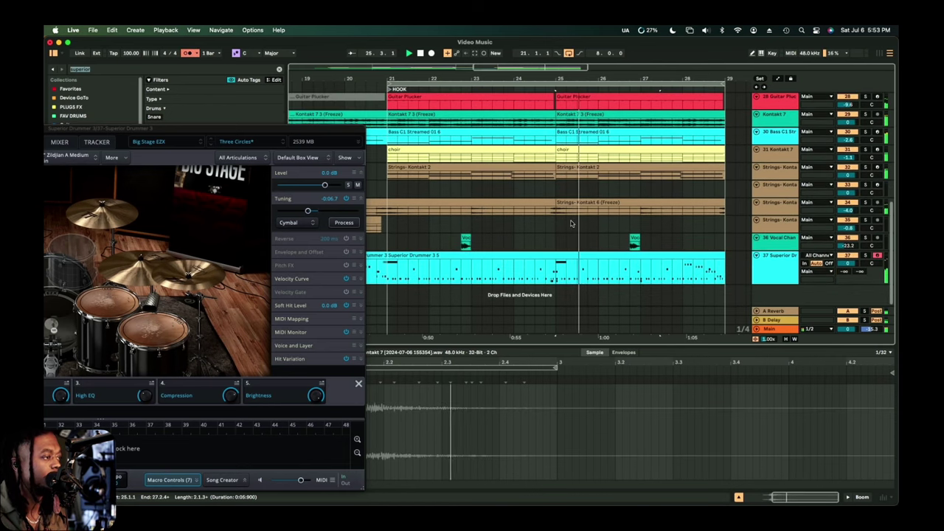
Close the Superior Drummer window and enlarge the note editor for the hook's drum clip.
{"action": "left_click", "coordinate": [573, 254]}
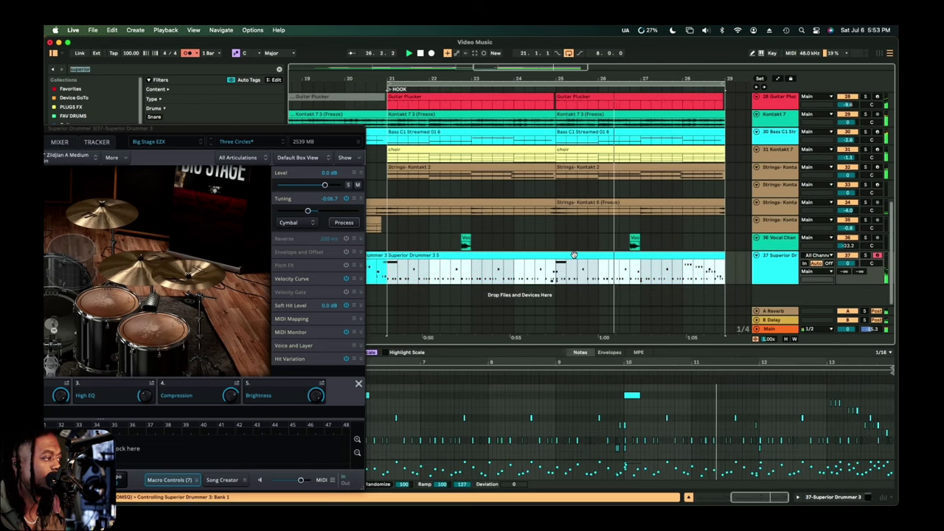
{"action": "left_click", "coordinate": [340, 152]}
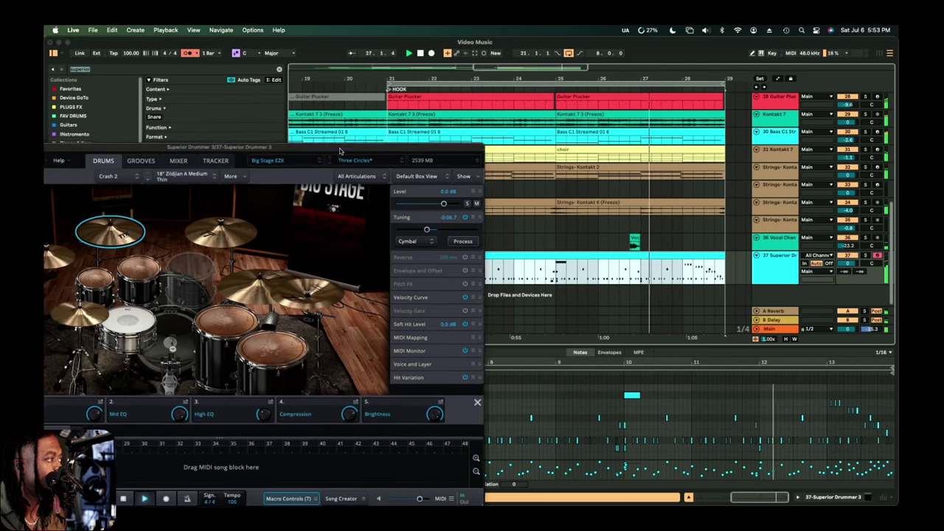
{"action": "left_click_drag", "start_coordinate": [340, 152], "coordinate": [446, 119]}
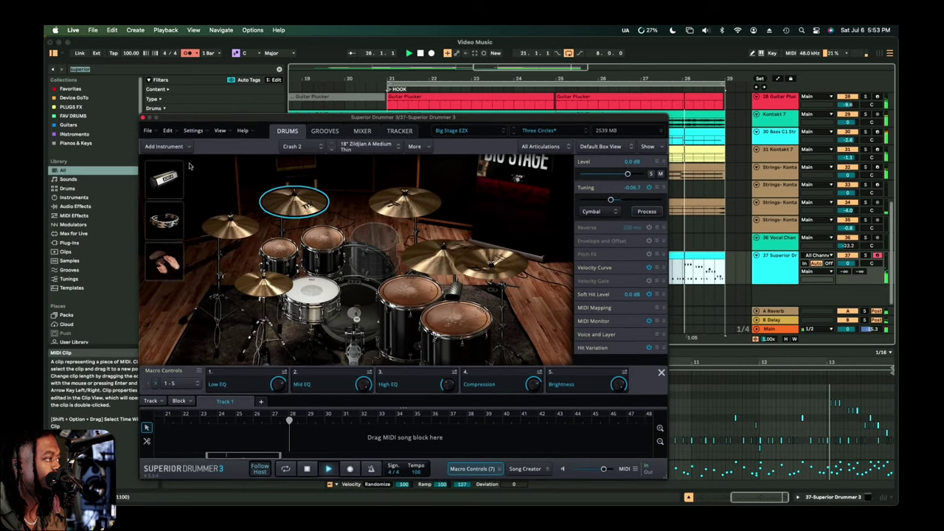
{"action": "left_click", "coordinate": [143, 118]}
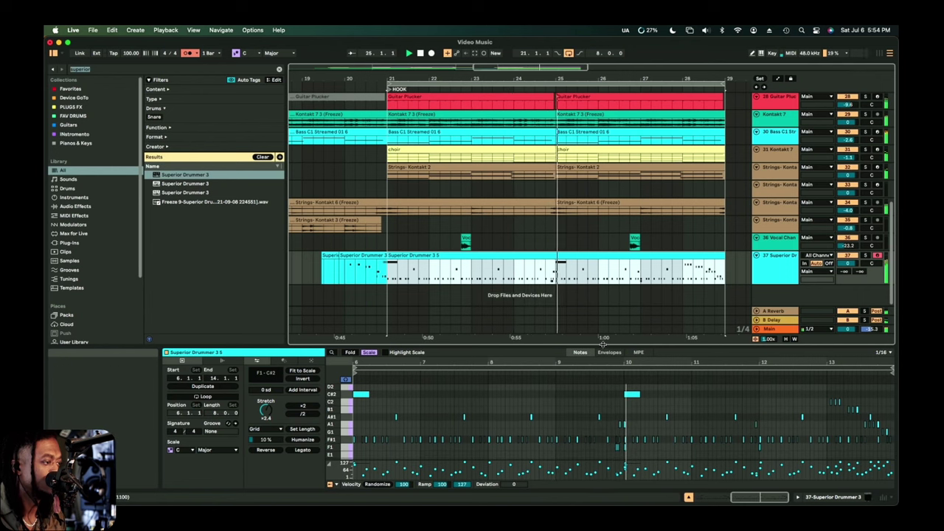
{"action": "left_click_drag", "start_coordinate": [603, 345], "coordinate": [604, 194]}
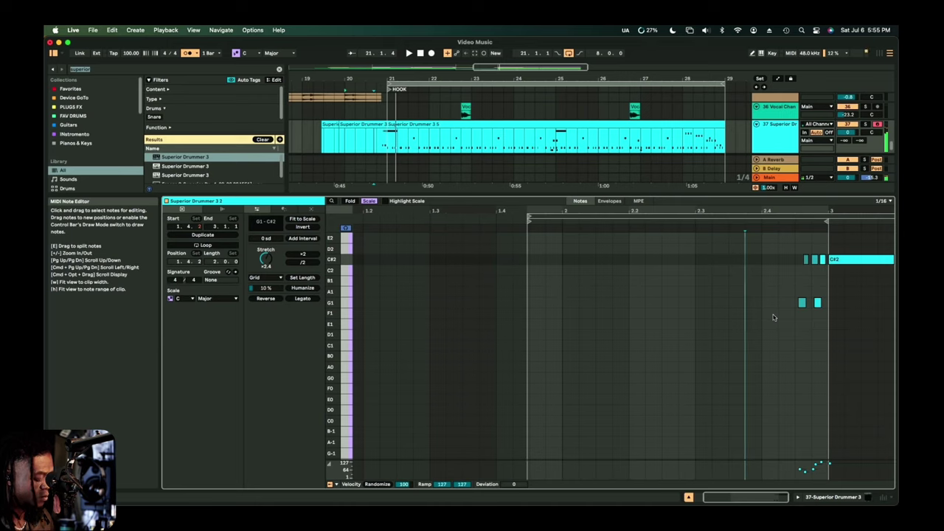
Record new takes of the drum fill around bar 20 on the Superior Drummer track, leading into the hook.
{"action": "key", "text": "space"}
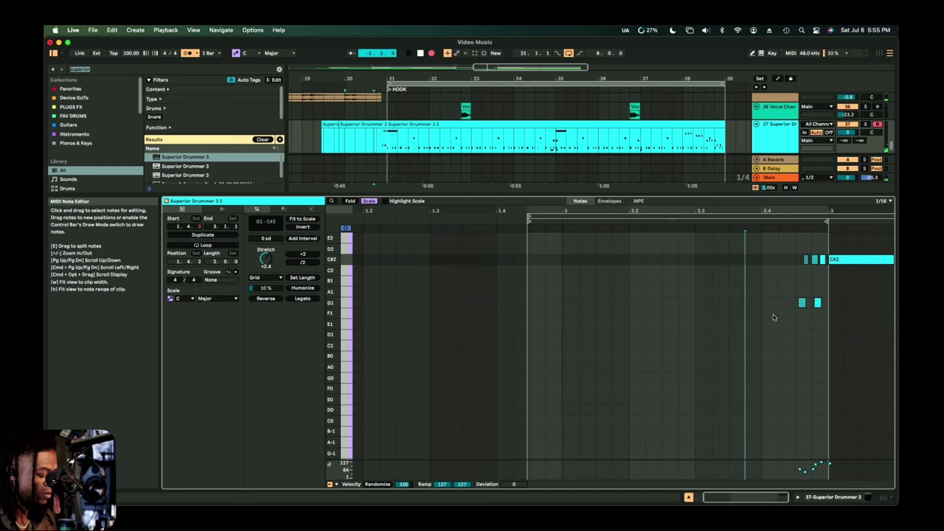
{"action": "key", "text": "space"}
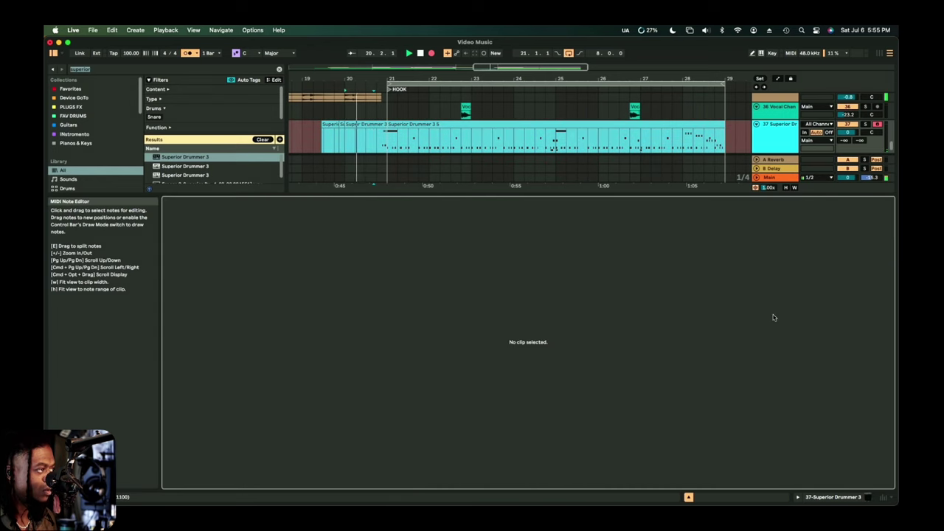
{"action": "key", "text": "space"}
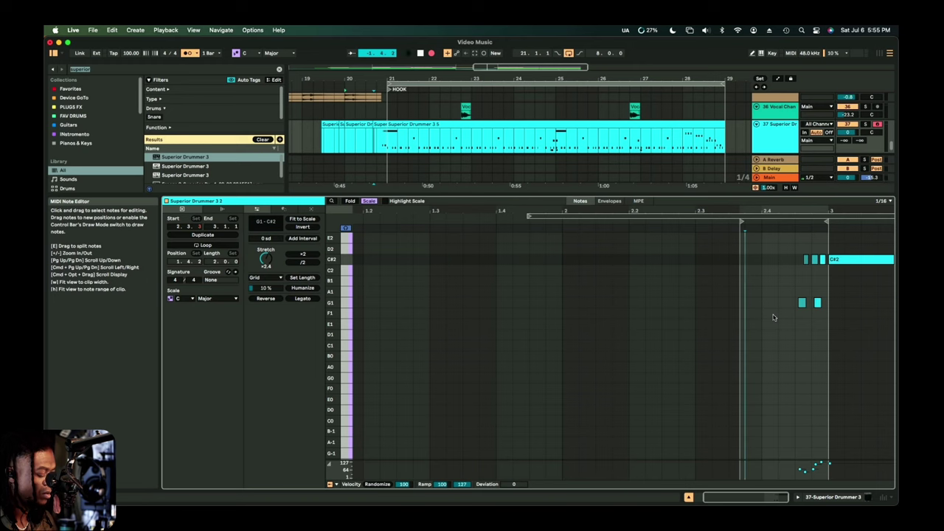
{"action": "key", "text": "space"}
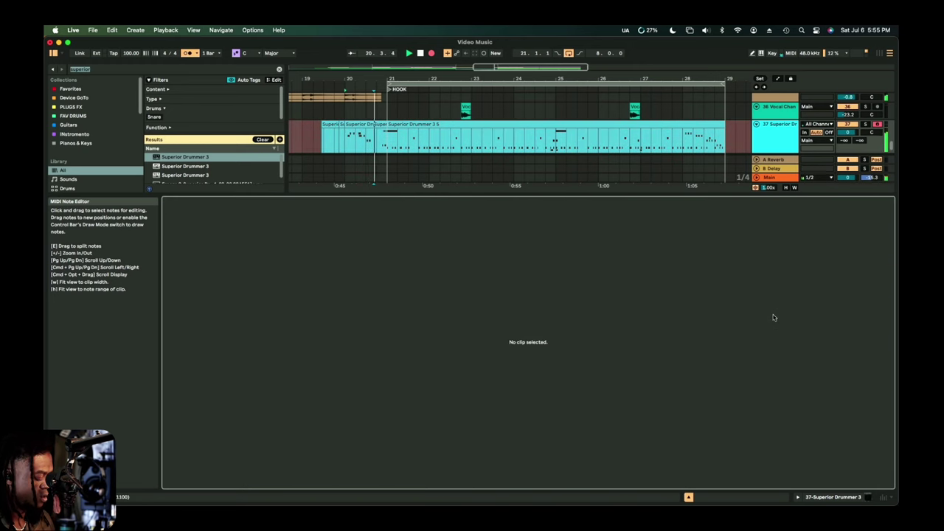
{"action": "key", "text": "space"}
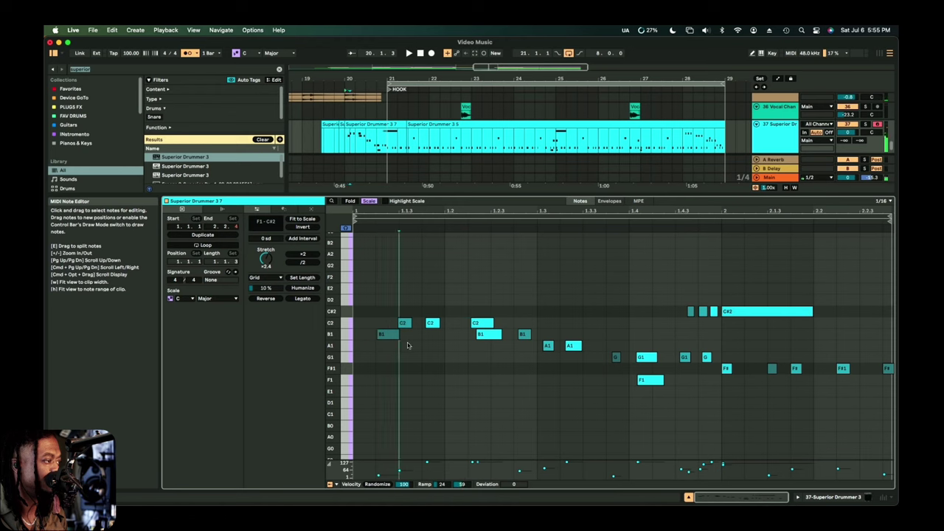
Nudge the fill's opening B1 and C2 notes and the two following C2 notes slightly earlier.
{"action": "left_click_drag", "start_coordinate": [408, 343], "coordinate": [384, 311]}
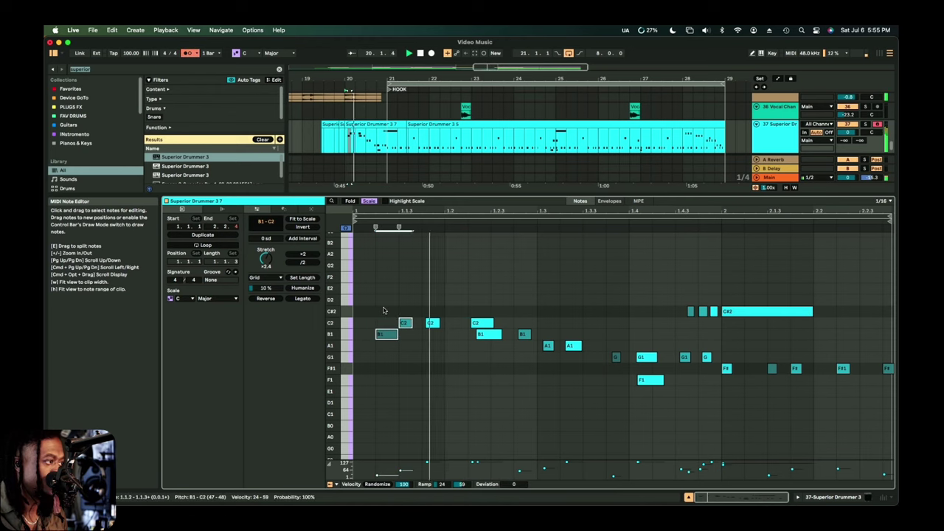
{"action": "left_click", "coordinate": [431, 324]}
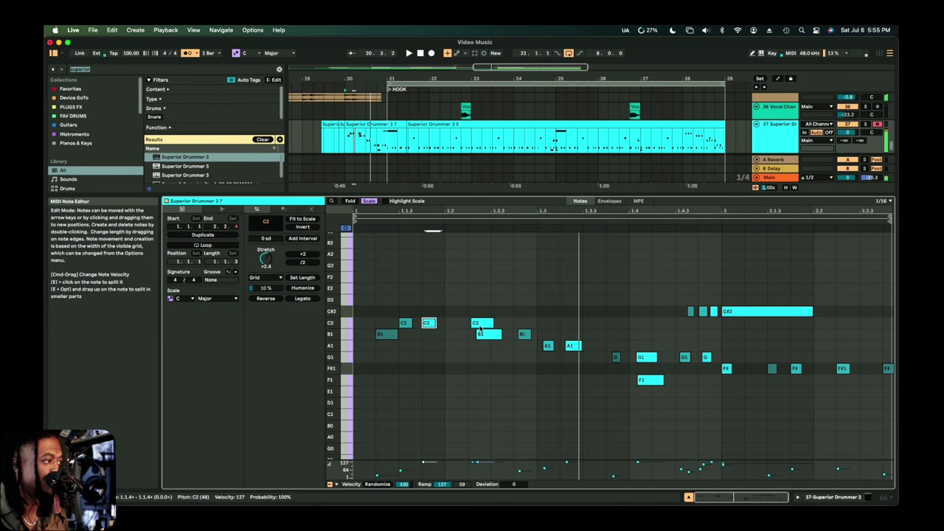
{"action": "left_click_drag", "start_coordinate": [480, 324], "coordinate": [475, 326]}
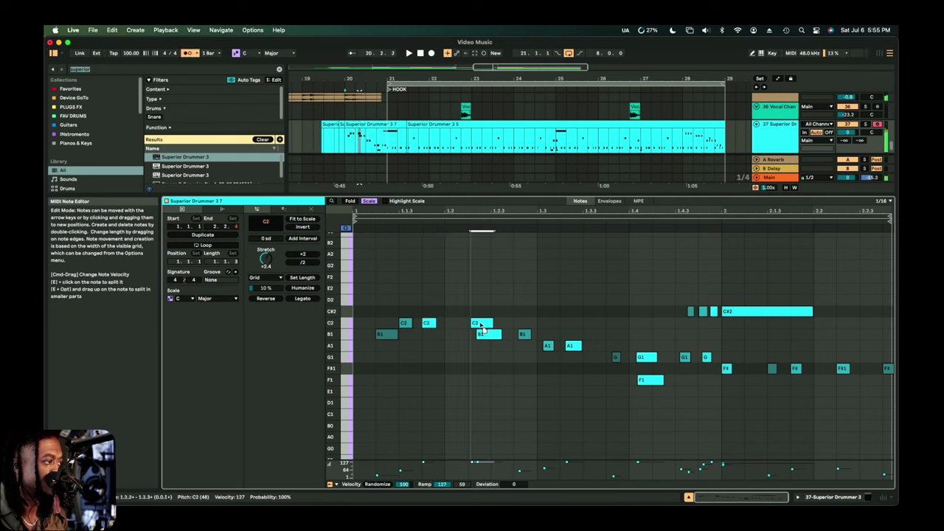
Delete the B1 note overlapping the third C2 and raise both A1 notes of the fill to B1.
{"action": "double_click", "coordinate": [484, 335]}
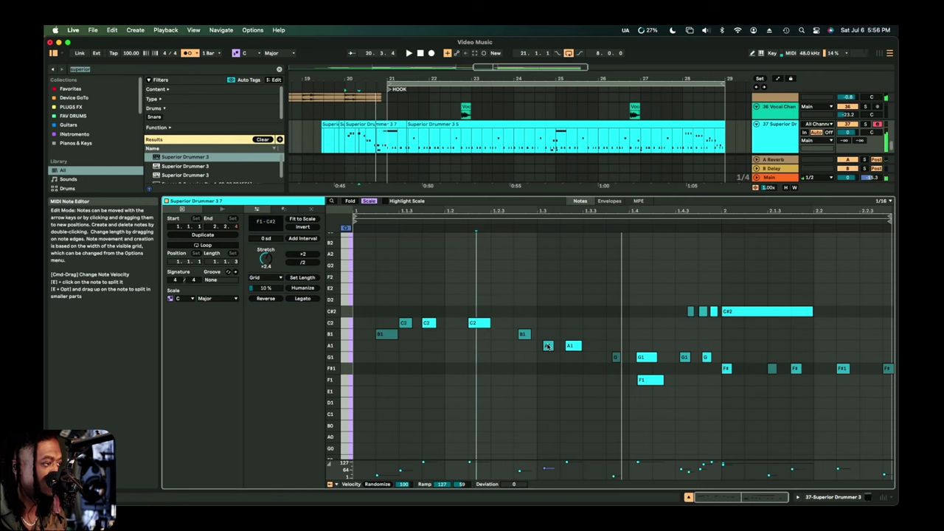
{"action": "left_click_drag", "start_coordinate": [547, 346], "coordinate": [548, 337]}
{"action": "left_click", "coordinate": [573, 346]}
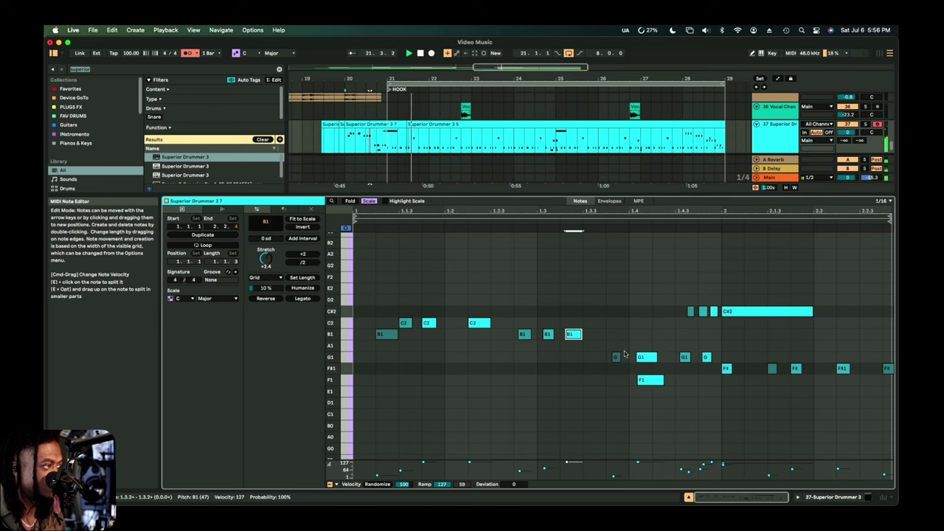
Shrink the note editor and open the Superior Drummer 3 plug-in window from the track's devices.
{"action": "left_click_drag", "start_coordinate": [594, 220], "coordinate": [578, 396]}
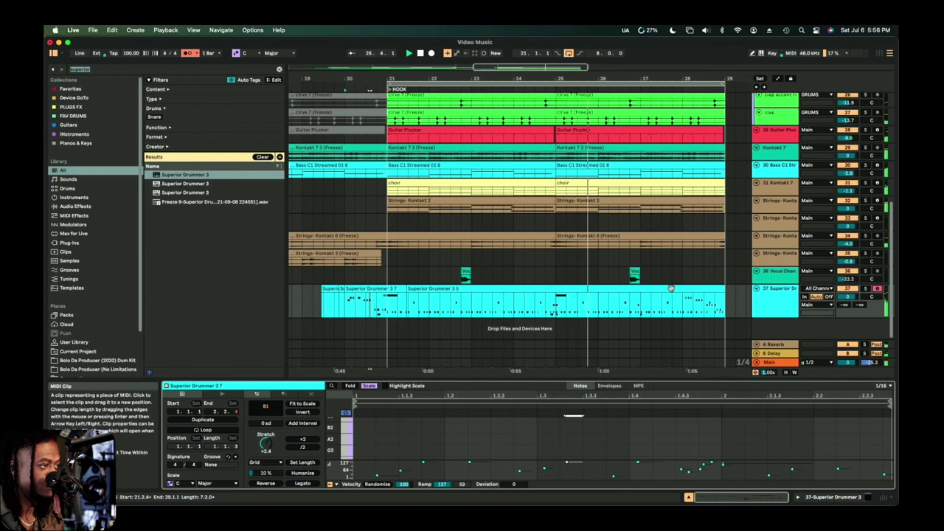
{"action": "left_click", "coordinate": [614, 295]}
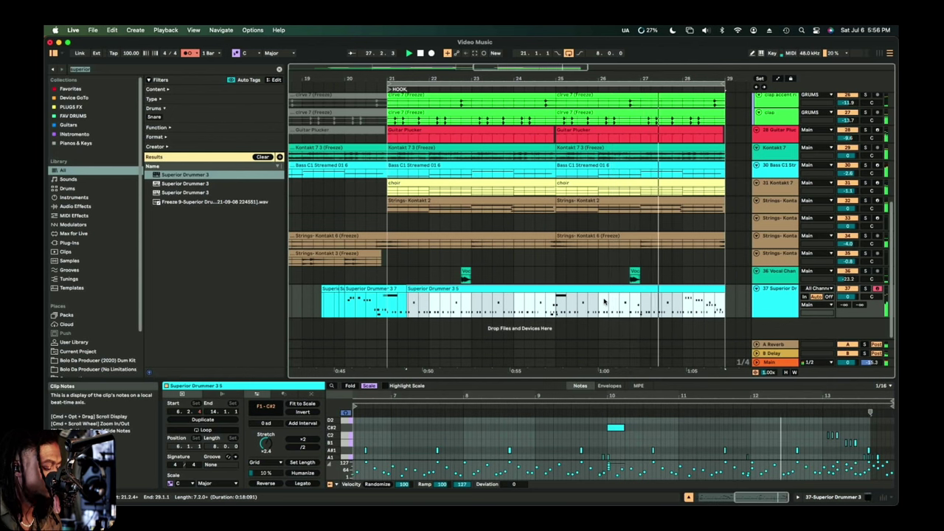
{"action": "left_click", "coordinate": [760, 306]}
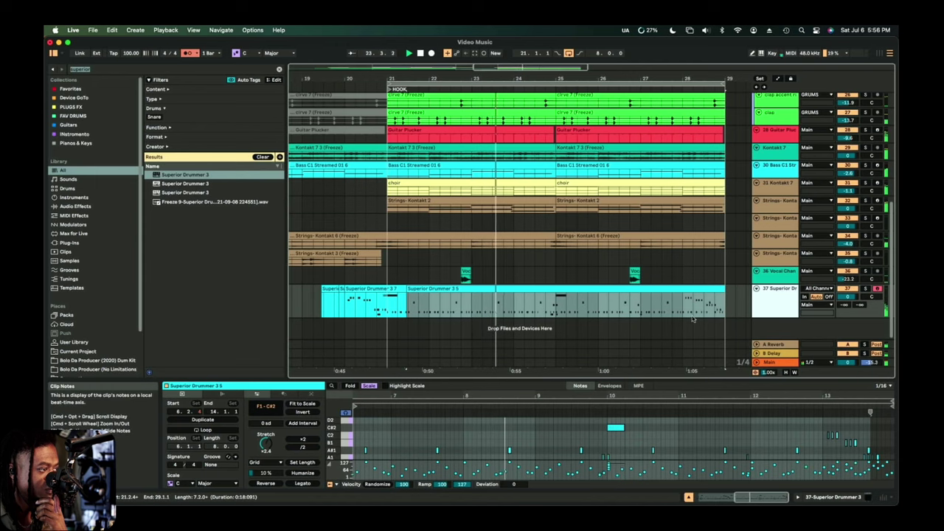
{"action": "key", "text": "shift+Tab"}
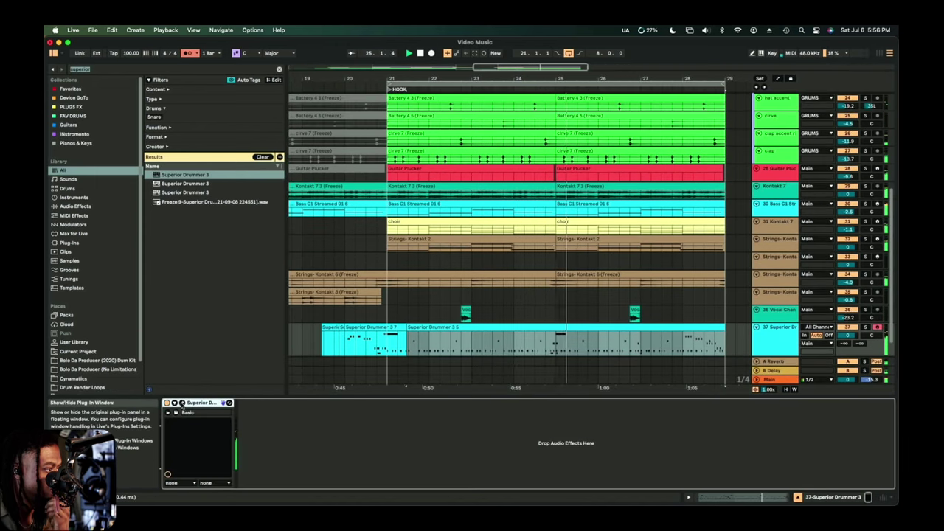
{"action": "left_click", "coordinate": [182, 403]}
Lower the hi-hat's tuning to about -0:06.7 and tune the Crash 2 cymbal down as well.
{"action": "left_click", "coordinate": [266, 286]}
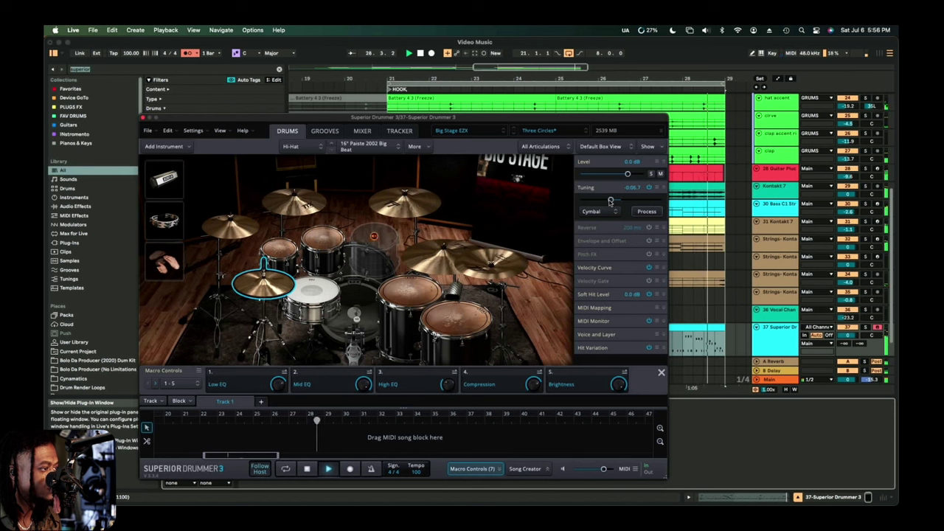
{"action": "left_click", "coordinate": [312, 216]}
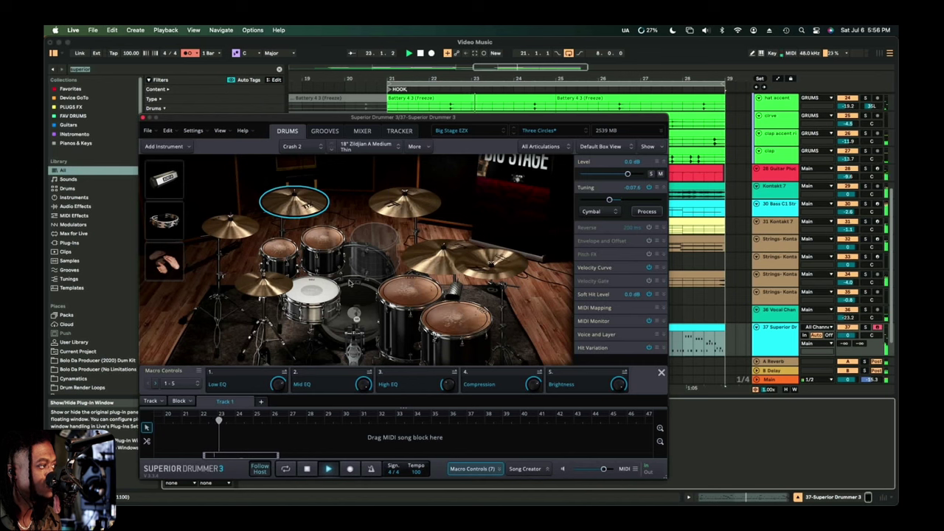
{"action": "left_click", "coordinate": [280, 285]}
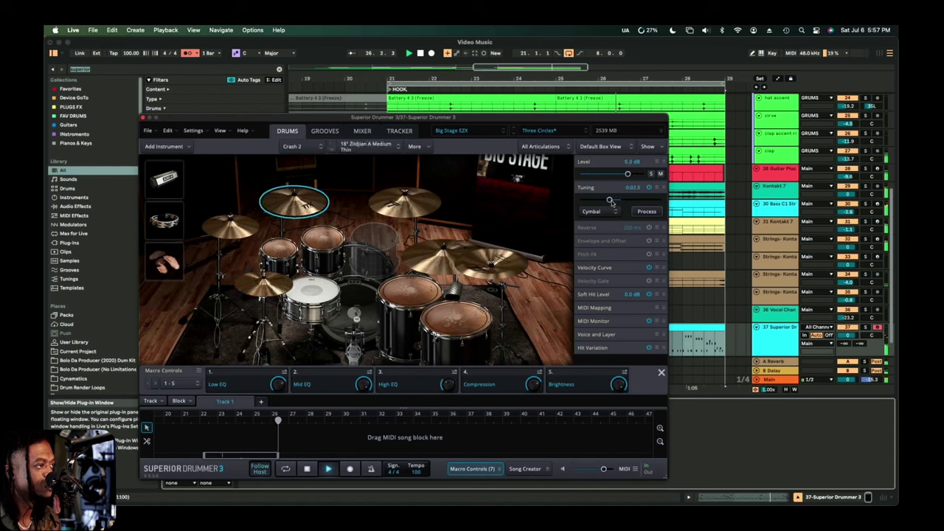
Replace Crash 2 with the 20" Paiste Signature Fast Crash and play the hook with it.
{"action": "right_click", "coordinate": [325, 194]}
{"action": "left_click", "coordinate": [342, 241]}
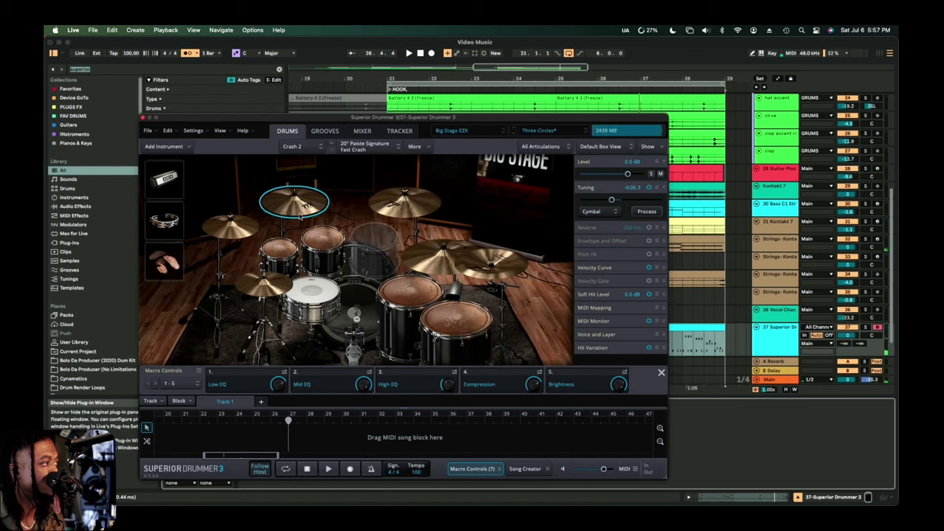
{"action": "key", "text": "space"}
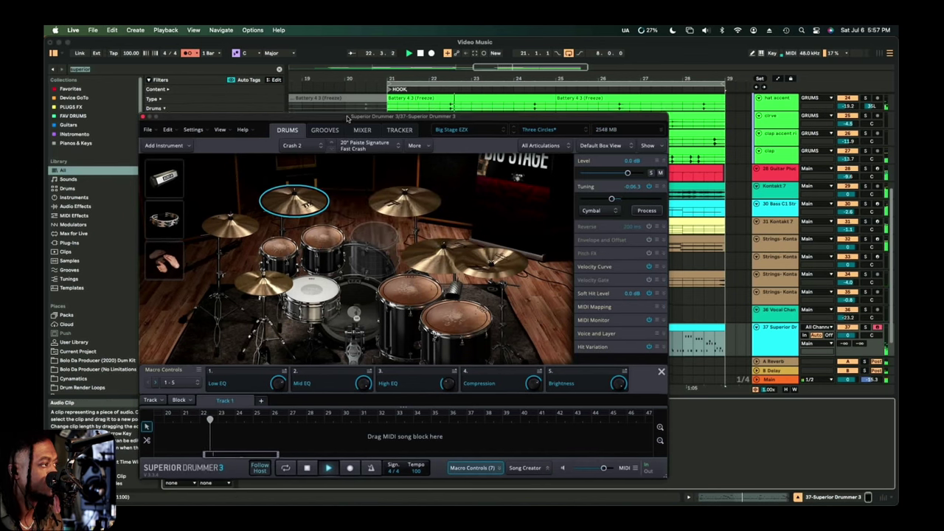
Swap the kick for the 24x14" Ludwig Vistalite and hide the Superior Drummer window.
{"action": "left_click_drag", "start_coordinate": [348, 118], "coordinate": [402, 92]}
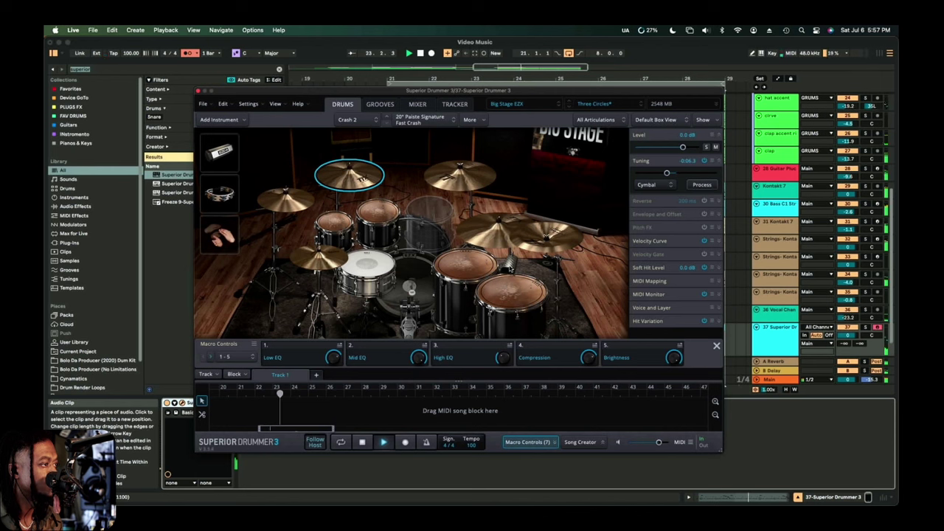
{"action": "left_click", "coordinate": [509, 266]}
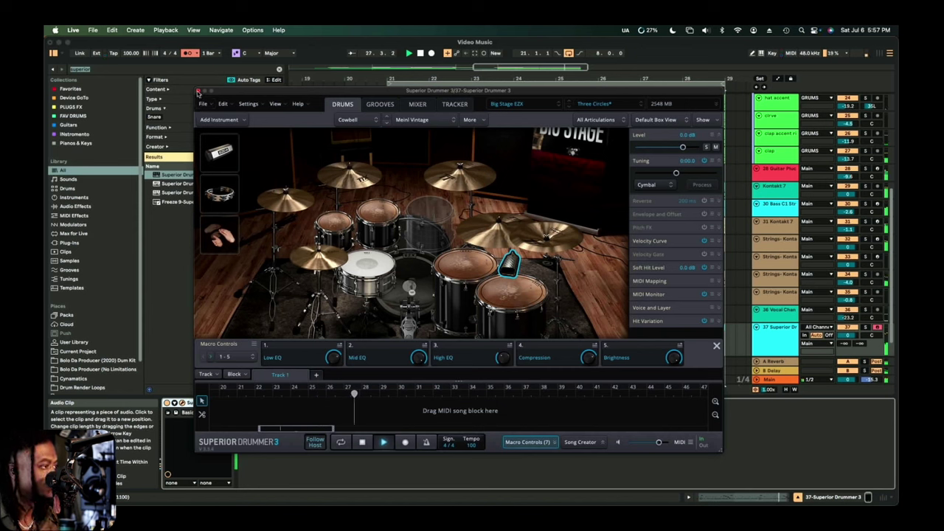
{"action": "right_click", "coordinate": [424, 281]}
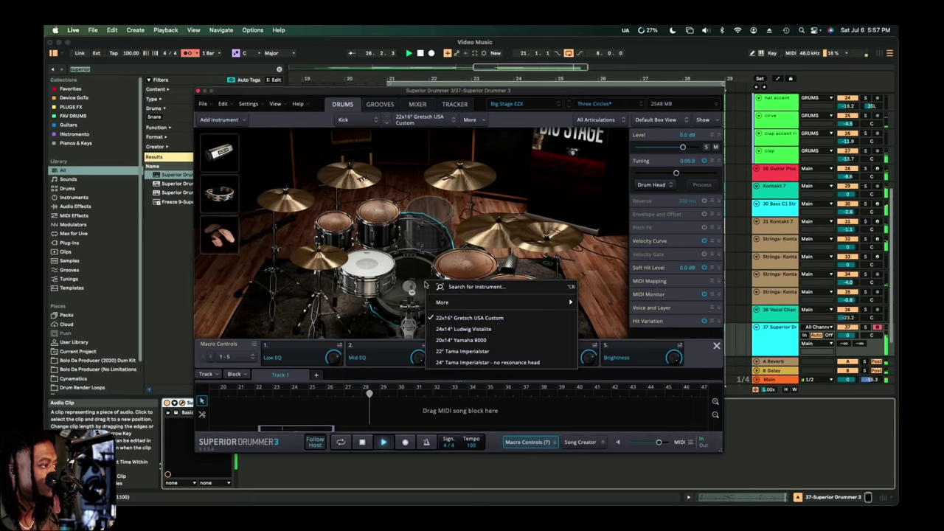
{"action": "left_click", "coordinate": [457, 327]}
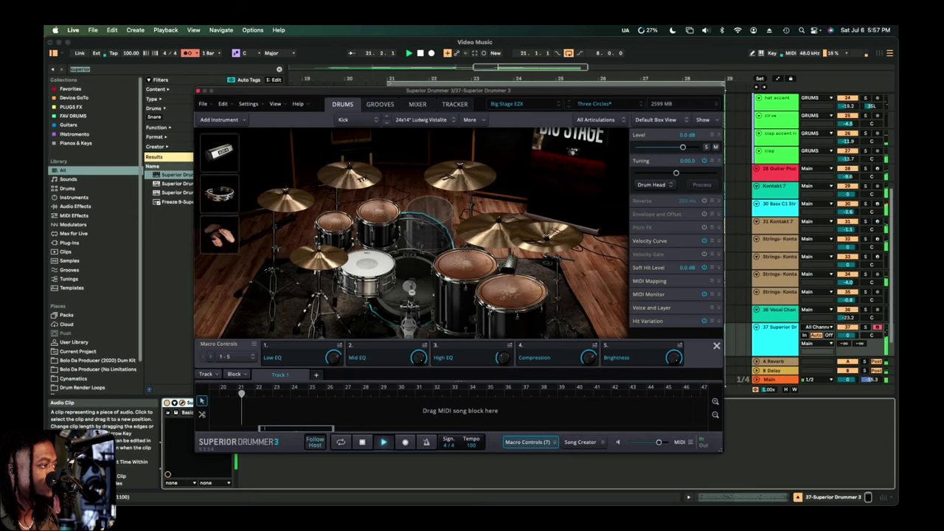
{"action": "key", "text": "super+alt+p"}
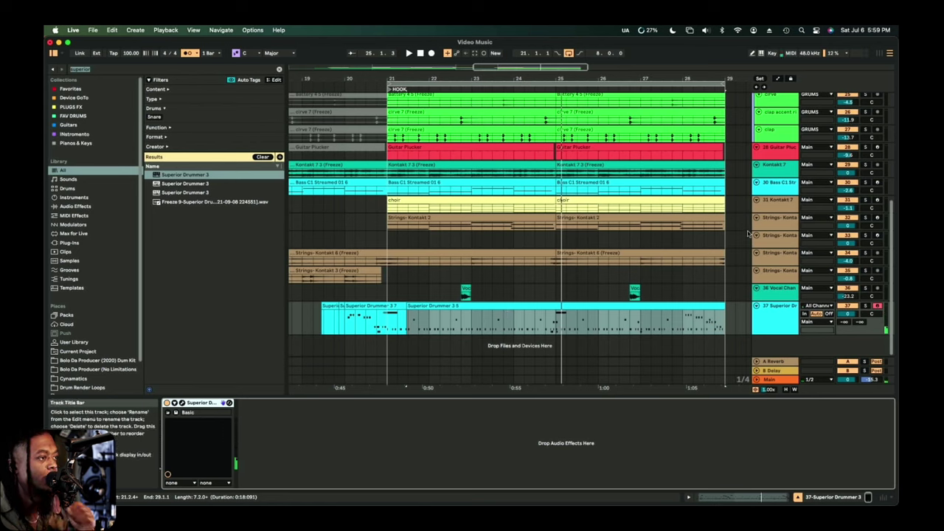
Route track 33's external instrument to MIDI channel 4-Kontakt 7 and take its audio from KT St 4-Kontakt 7.
{"action": "left_click", "coordinate": [782, 276]}
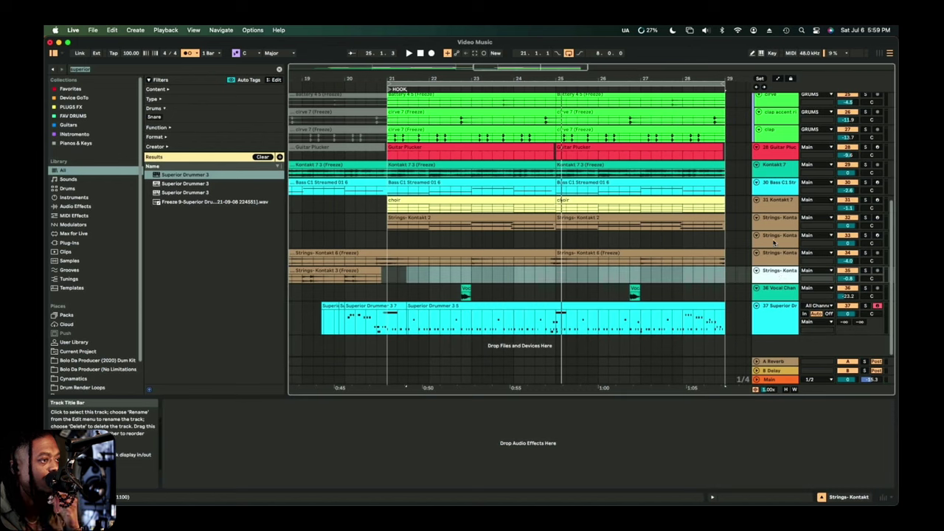
{"action": "left_click", "coordinate": [778, 219]}
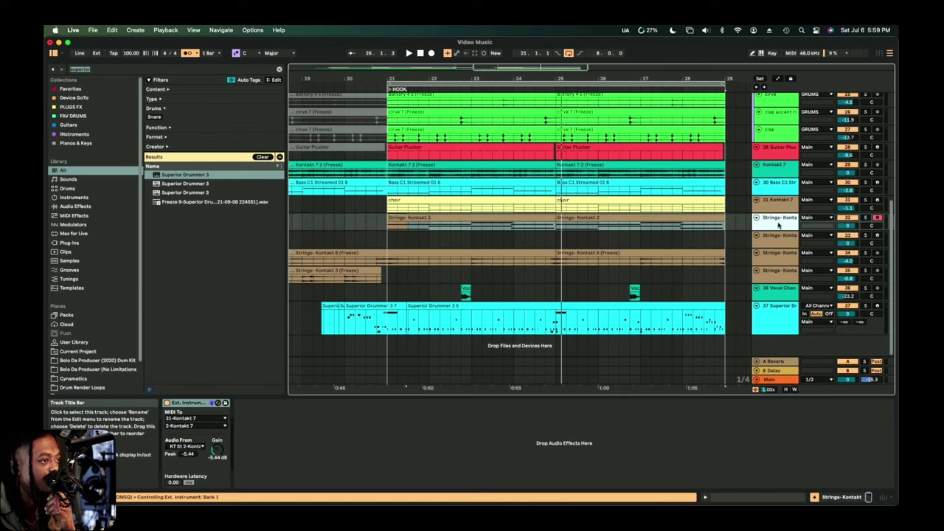
{"action": "left_click", "coordinate": [779, 237]}
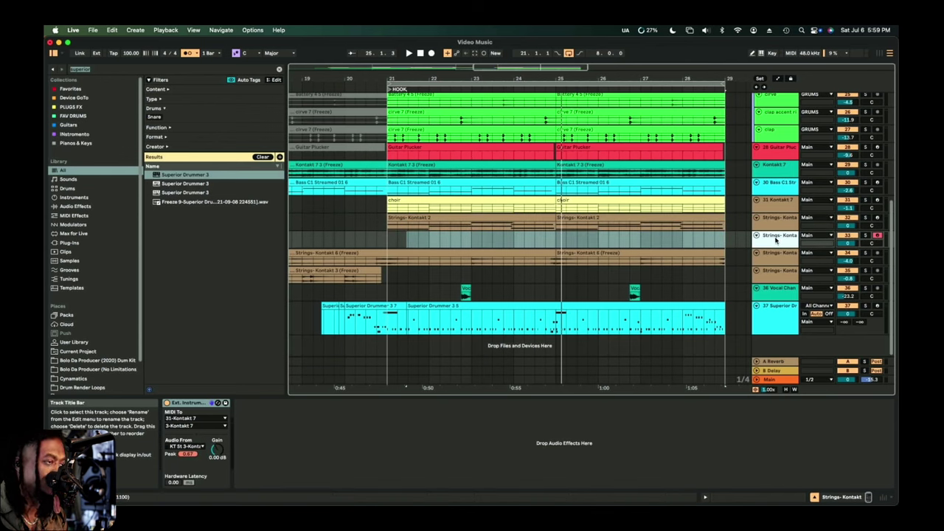
{"action": "key", "text": "Down"}
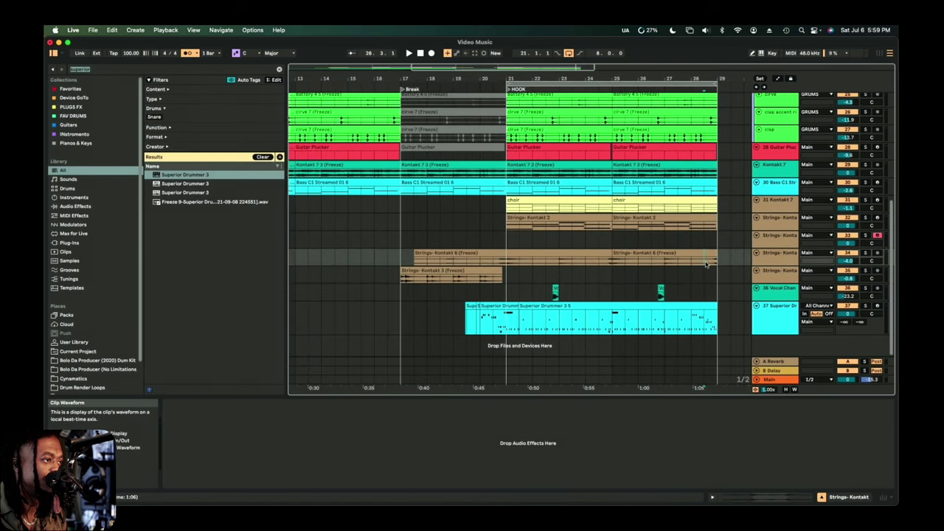
{"action": "key", "text": "minus"}
{"action": "left_click", "coordinate": [778, 239]}
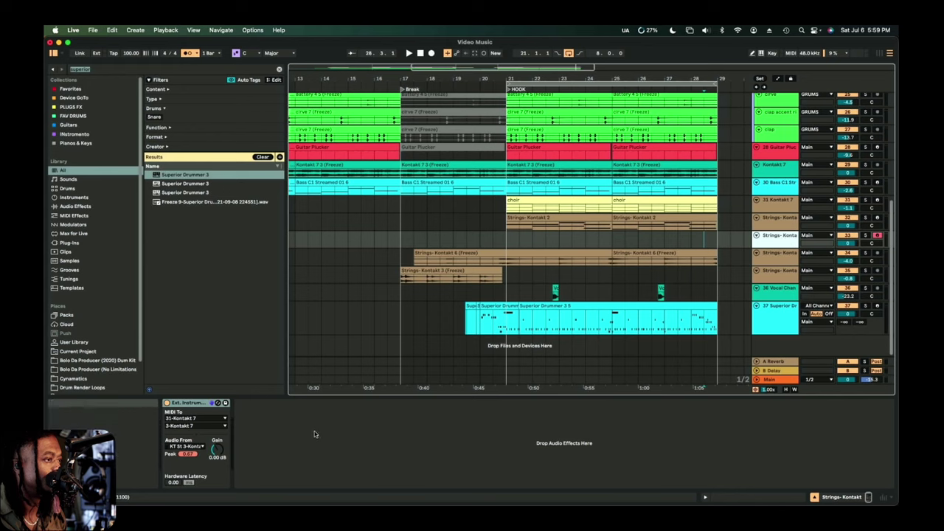
{"action": "left_click", "coordinate": [225, 426]}
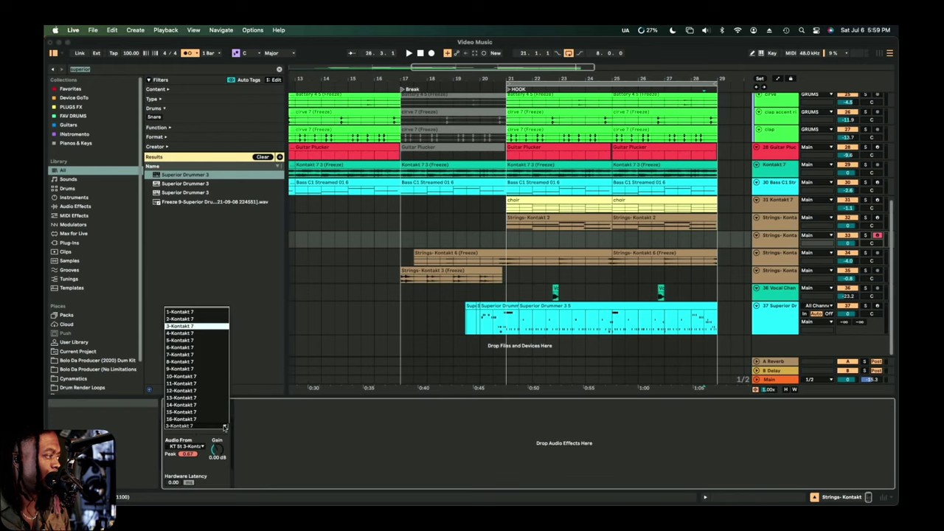
{"action": "left_click", "coordinate": [193, 333]}
{"action": "left_click", "coordinate": [194, 447]}
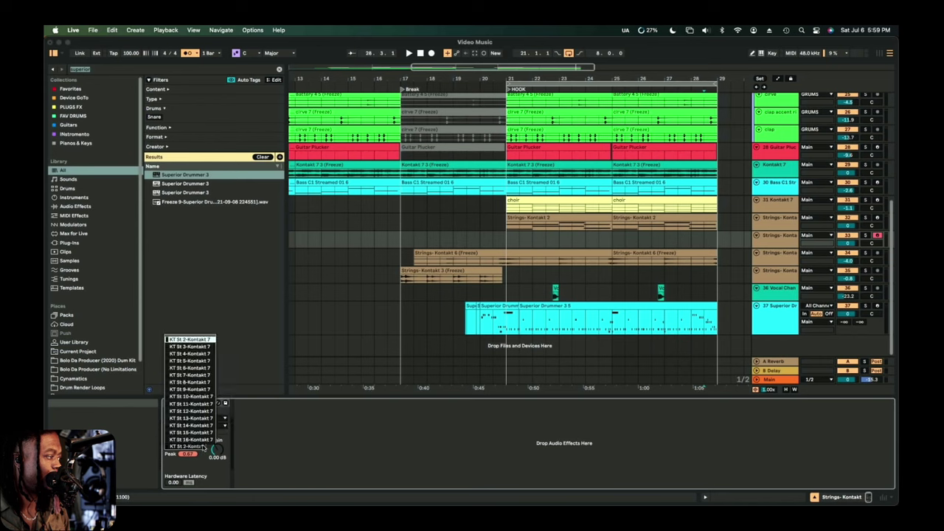
{"action": "left_click", "coordinate": [203, 354]}
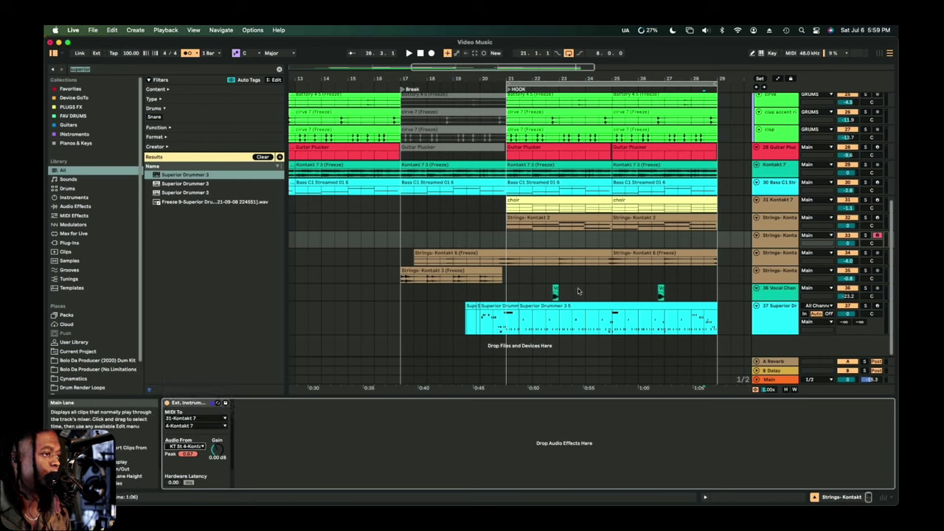
Open Kontakt 7 on track 31, search its libraries for "per" and load Session Percussionist into the rack.
{"action": "left_click", "coordinate": [776, 238]}
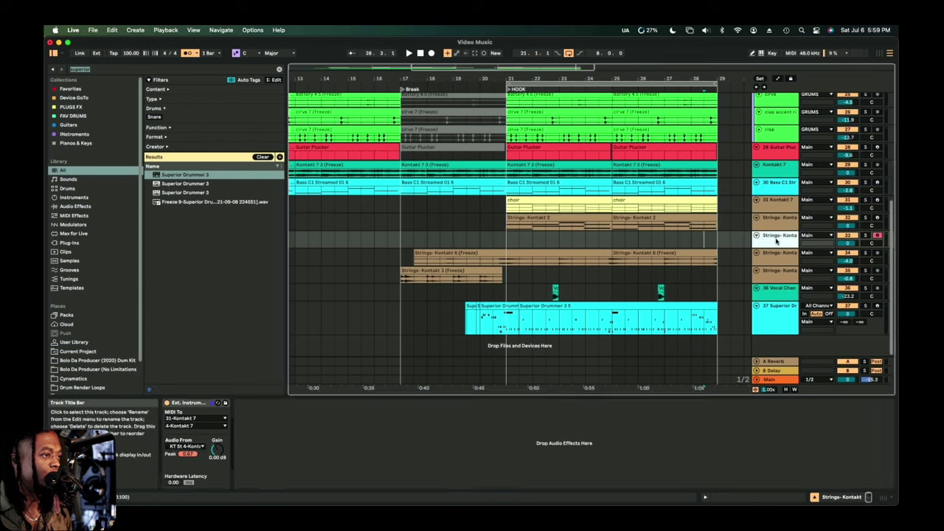
{"action": "left_click", "coordinate": [784, 202]}
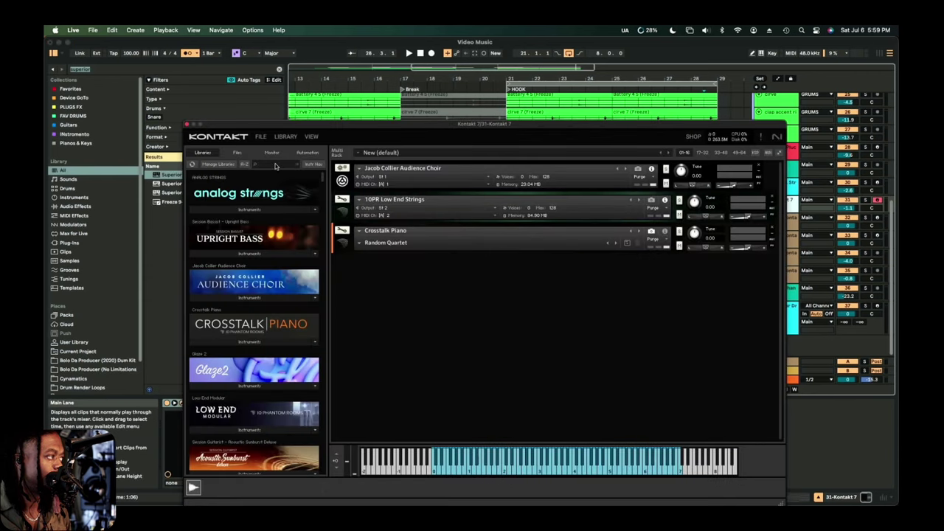
{"action": "left_click", "coordinate": [276, 165]}
{"action": "type", "text": "per"}
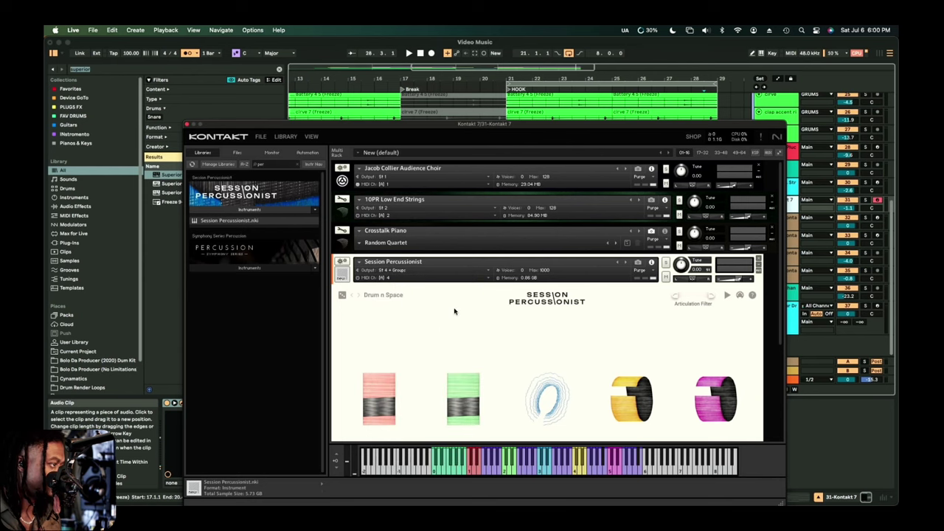
{"action": "left_click_drag", "start_coordinate": [591, 124], "coordinate": [501, 80]}
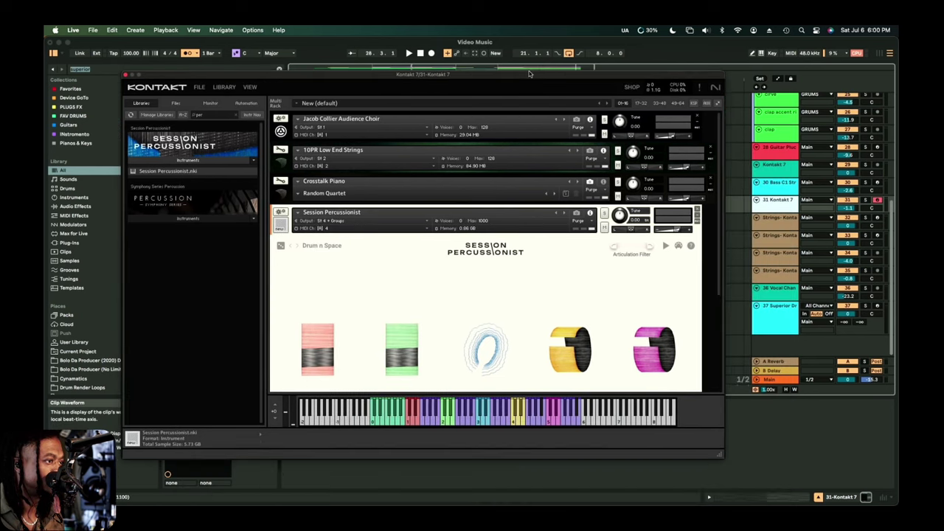
Select track 33 and load Session Percussionist's High Flying ensemble preset from the Shaker category.
{"action": "left_click", "coordinate": [773, 237]}
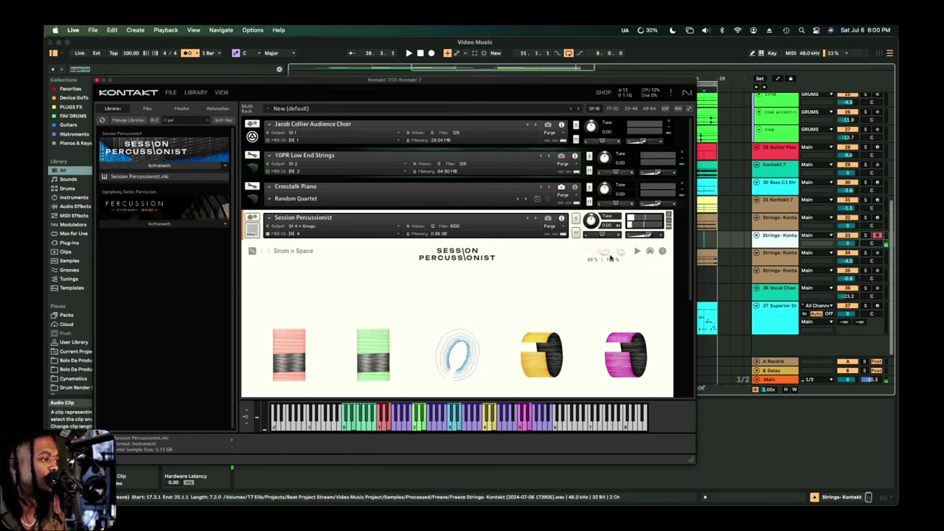
{"action": "scroll", "coordinate": [476, 343], "scroll_direction": "down", "scroll_amount": 5}
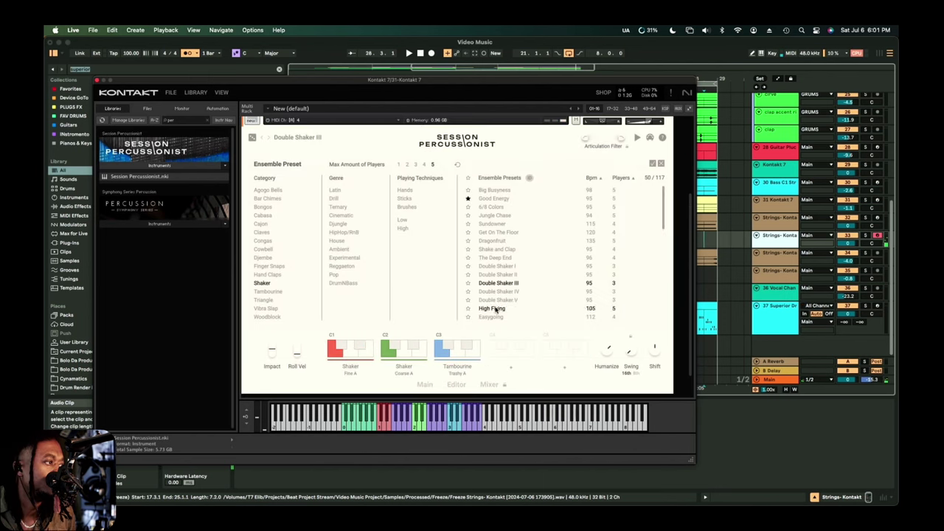
{"action": "left_click", "coordinate": [493, 308]}
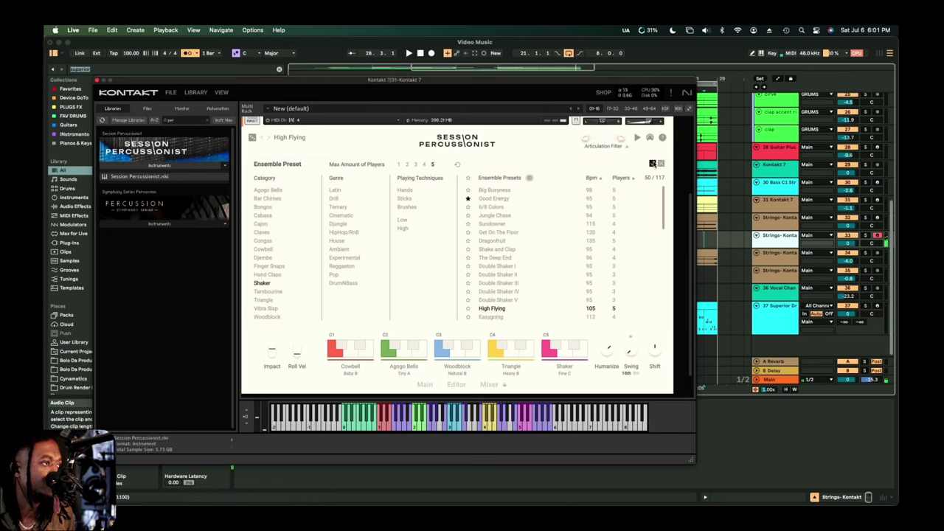
Close the preset browser, show the High Flying mixer page and close the Kontakt window.
{"action": "left_click", "coordinate": [653, 163]}
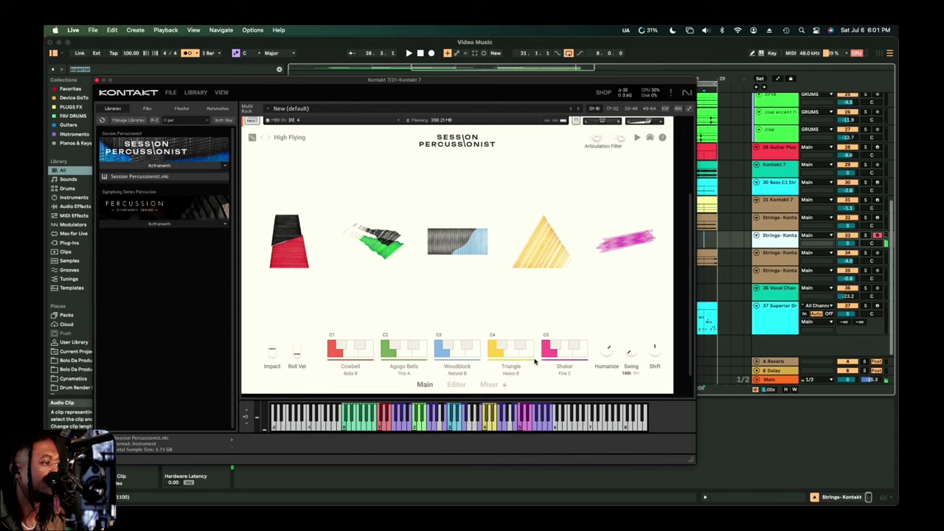
{"action": "left_click", "coordinate": [488, 384]}
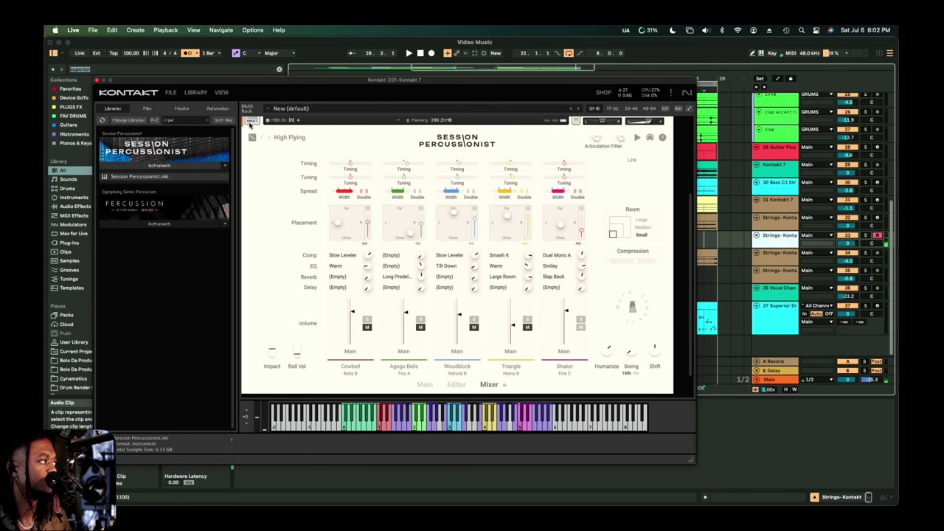
{"action": "left_click", "coordinate": [97, 80]}
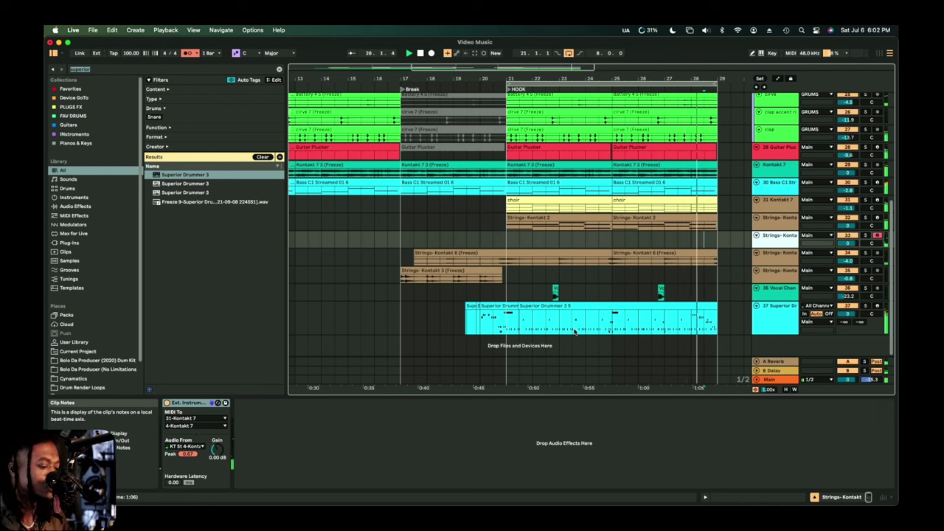
Record a percussion part on track 33 over the hook, stop playback and select the recorded clip.
{"action": "key", "text": "F9"}
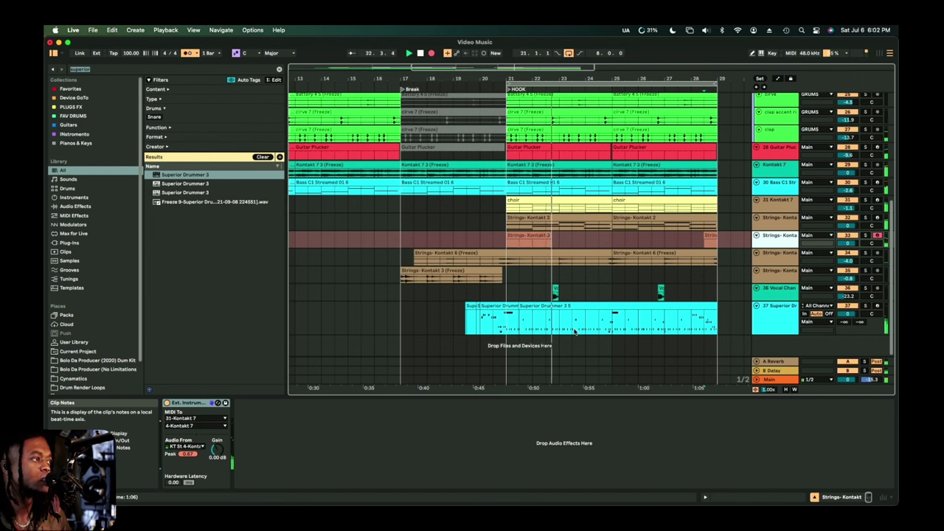
{"action": "key", "text": "F9"}
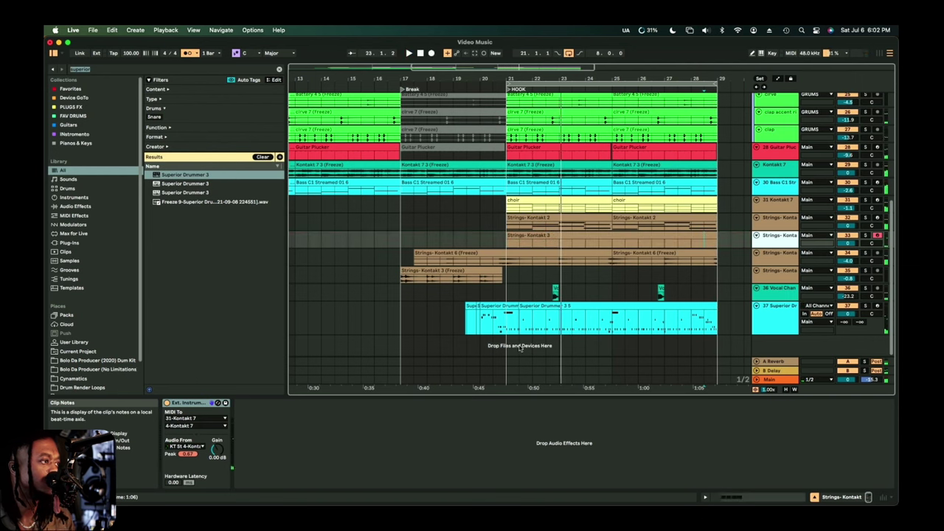
{"action": "left_click", "coordinate": [661, 237]}
{"action": "key", "text": "space"}
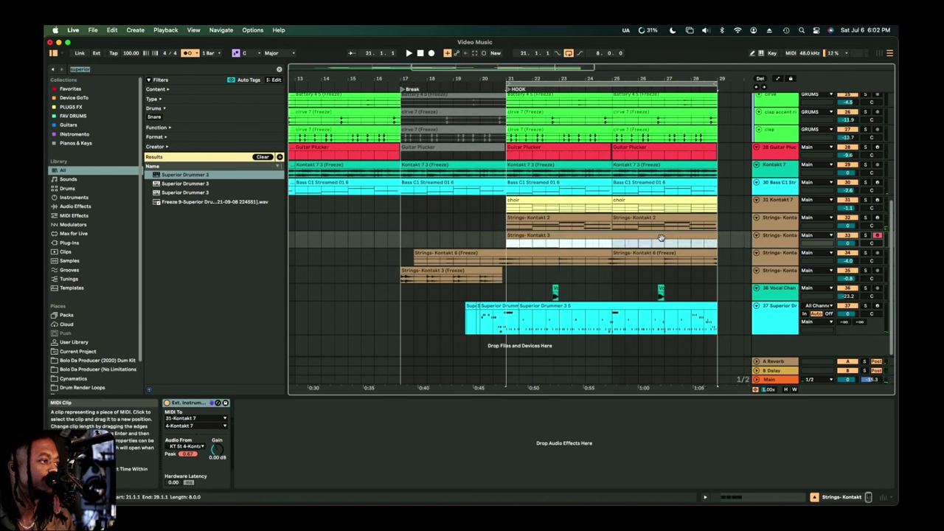
Shorten the recorded percussion clip on track 33 to two bars and duplicate it three times to fill the eight-bar hook.
{"action": "left_click_drag", "start_coordinate": [714, 238], "coordinate": [561, 239]}
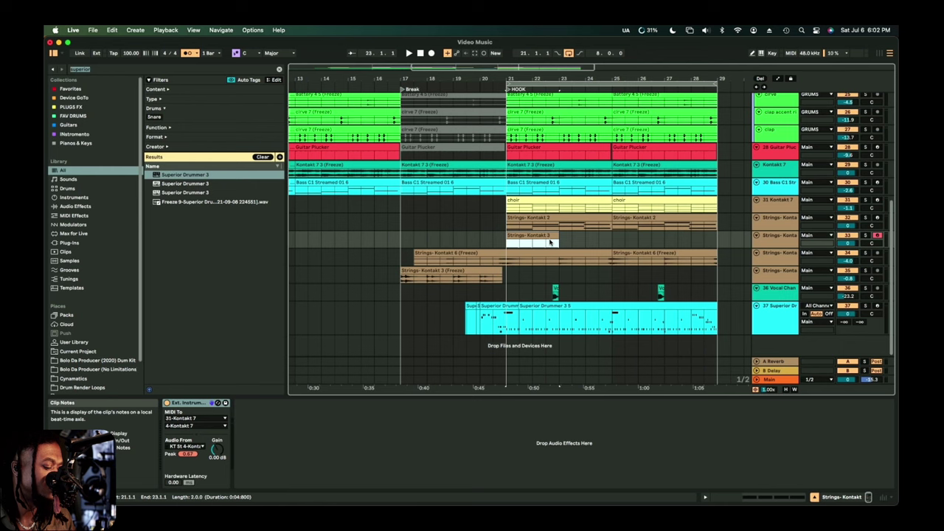
{"action": "key", "text": "super+d"}
{"action": "key", "text": "super+d"}
{"action": "key", "text": "super+d"}
{"action": "key", "text": "space"}
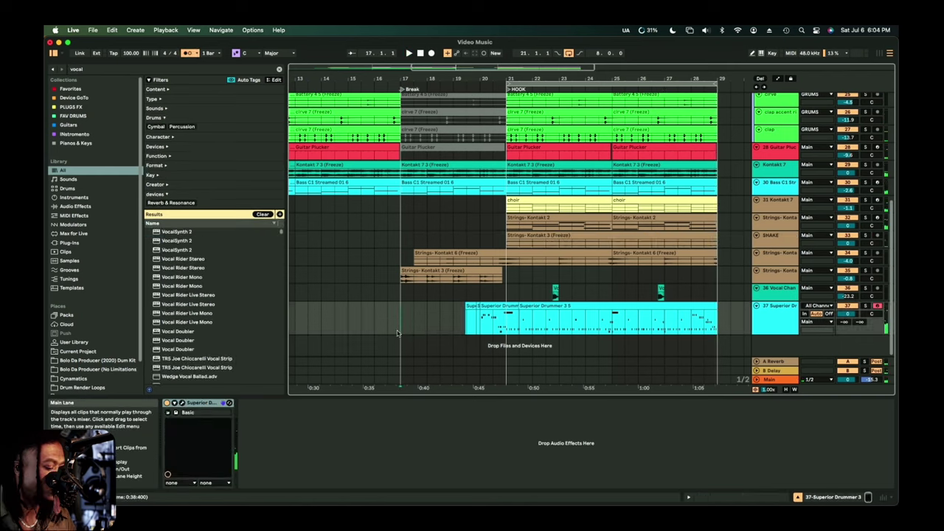
Switch to Finder and open the system search.
{"action": "key", "text": "super+Tab"}
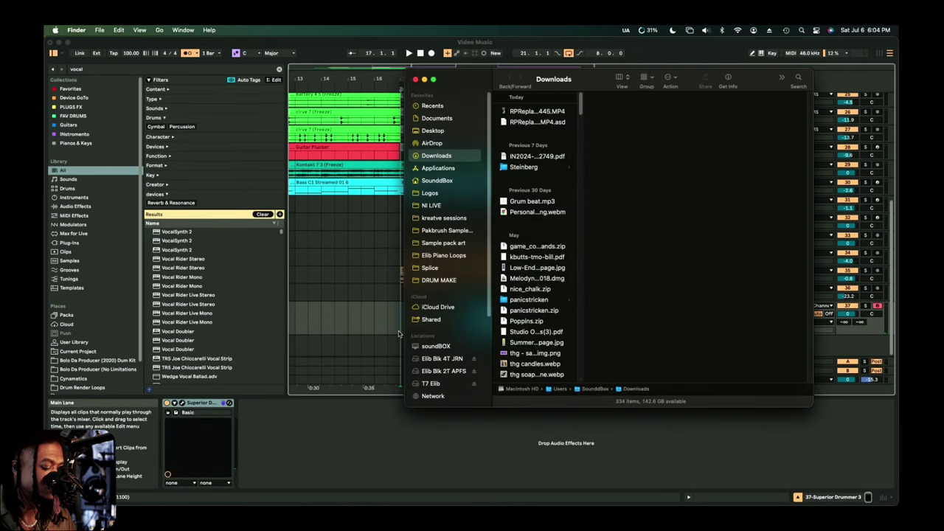
{"action": "key", "text": "super+space"}
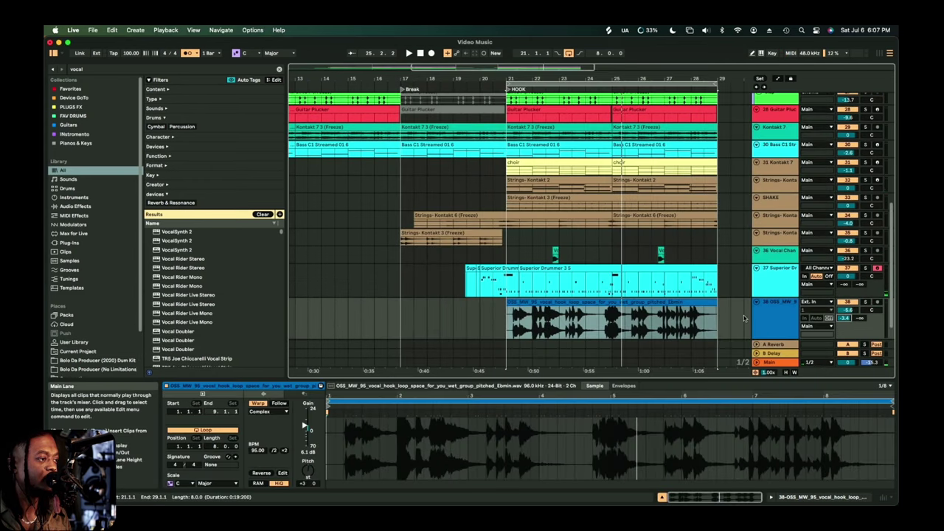
Play the hook with the vocal hook loop on track 38 selected and show that track's device chain.
{"action": "scroll", "coordinate": [767, 313], "scroll_direction": "down", "scroll_amount": 1}
{"action": "left_click", "coordinate": [579, 294]}
{"action": "key", "text": "space"}
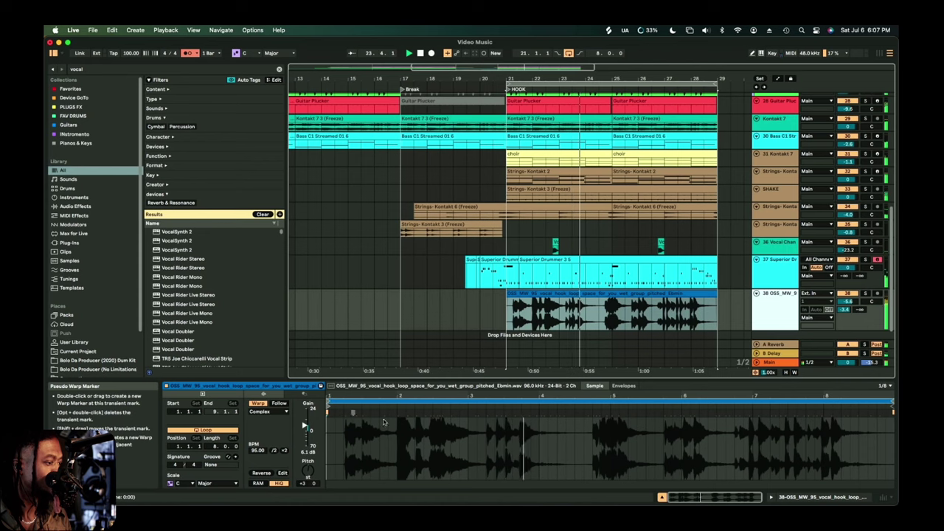
{"action": "left_click", "coordinate": [798, 499]}
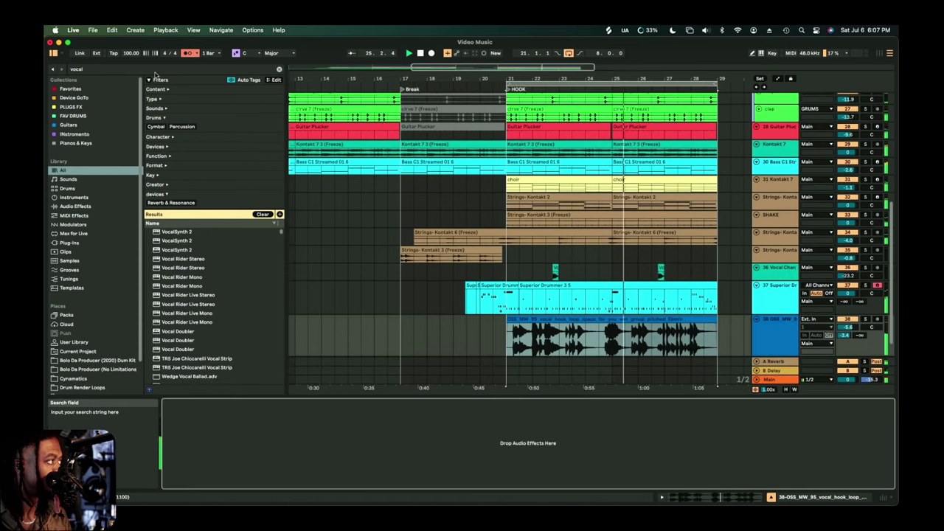
Search the browser for "eq", narrow it to the PLUGS FX collection and add EQ Eight to track 38.
{"action": "left_click", "coordinate": [155, 70]}
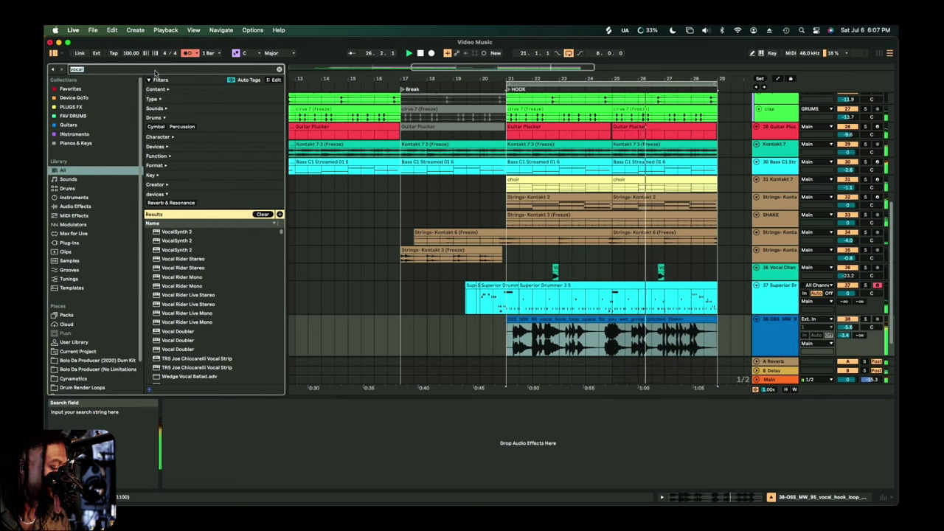
{"action": "type", "text": "eq"}
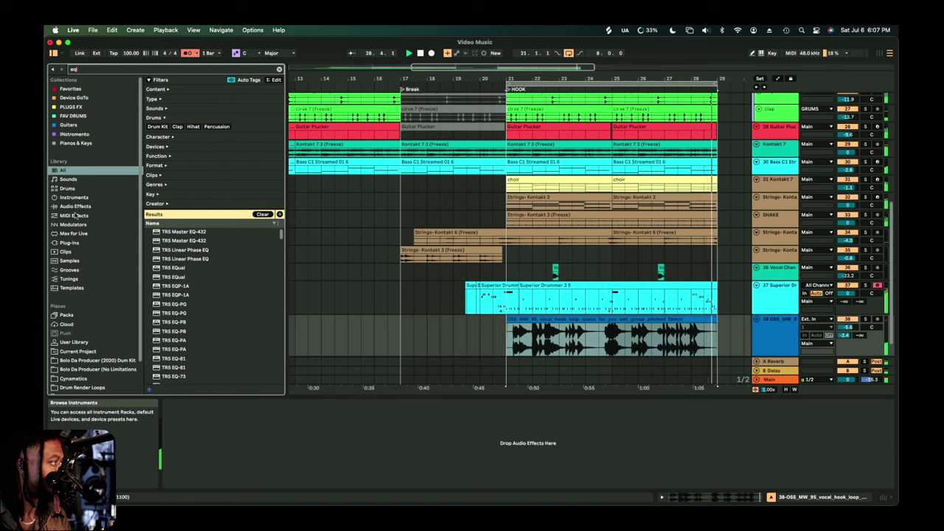
{"action": "left_click", "coordinate": [73, 244]}
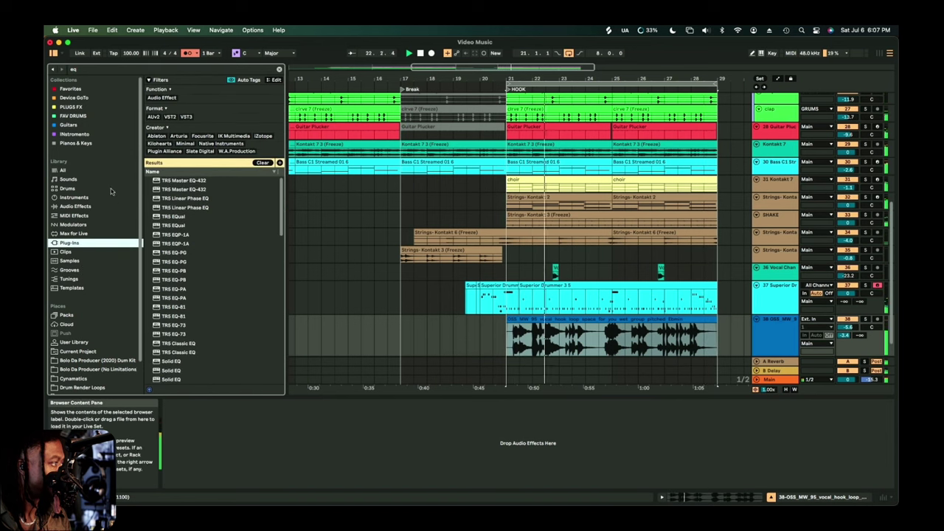
{"action": "left_click", "coordinate": [70, 107]}
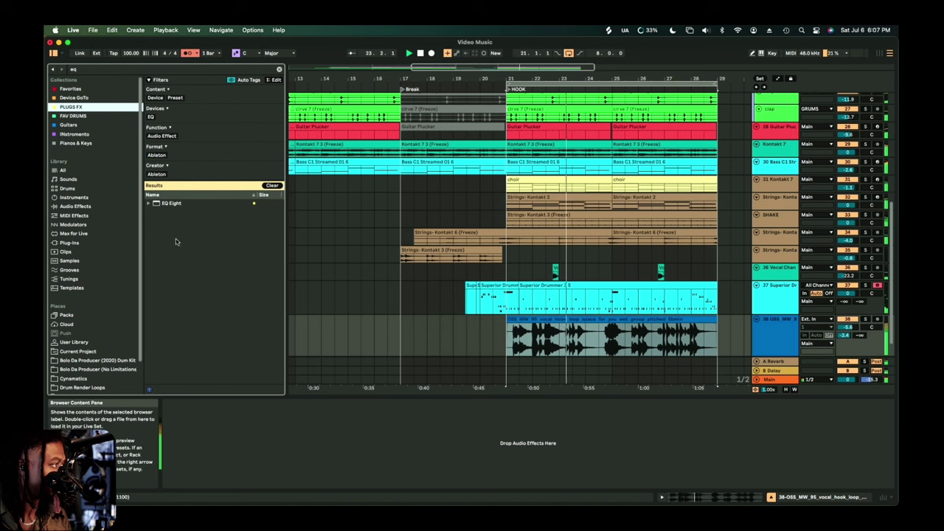
{"action": "left_click", "coordinate": [171, 203]}
{"action": "left_click_drag", "start_coordinate": [170, 203], "coordinate": [560, 451]}
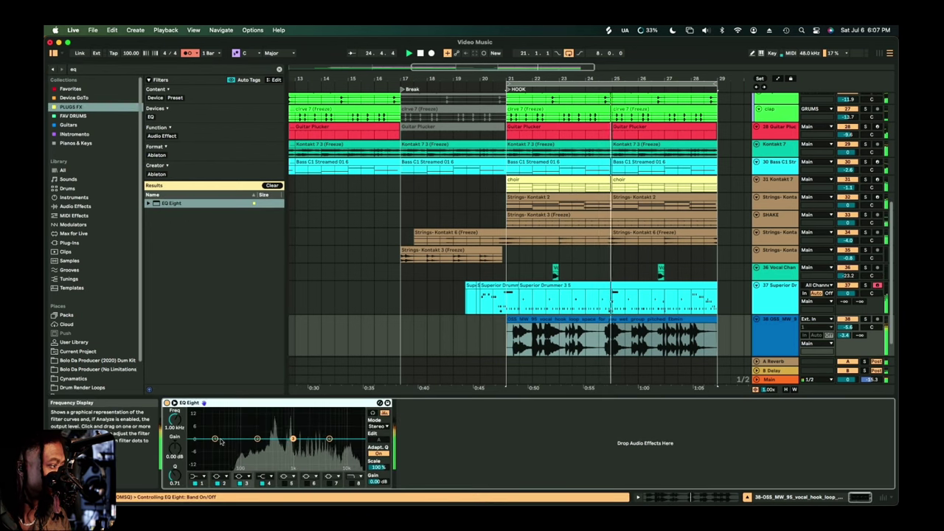
Shape the vocal loop in EQ Eight with a low cut on band 1 and -4.34 dB on band 4 at about 5 kHz.
{"action": "left_click", "coordinate": [194, 485]}
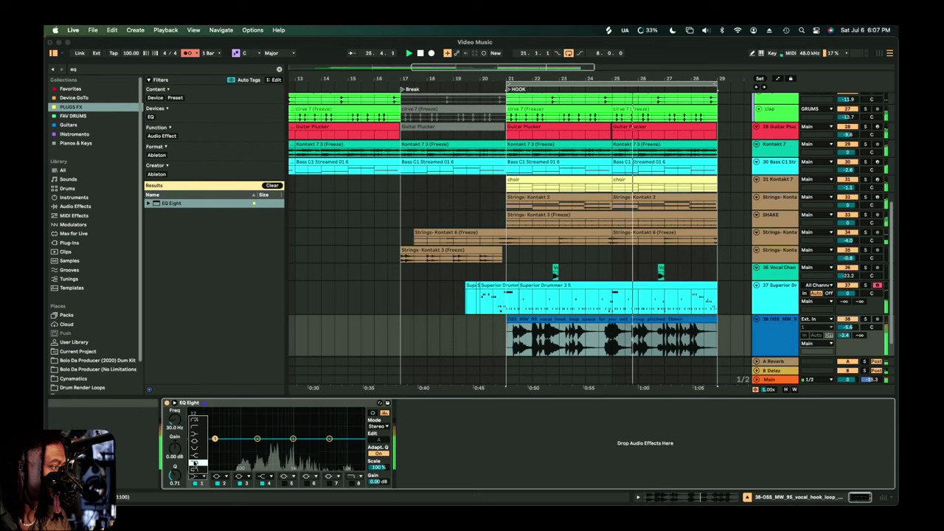
{"action": "left_click_drag", "start_coordinate": [216, 445], "coordinate": [330, 451]}
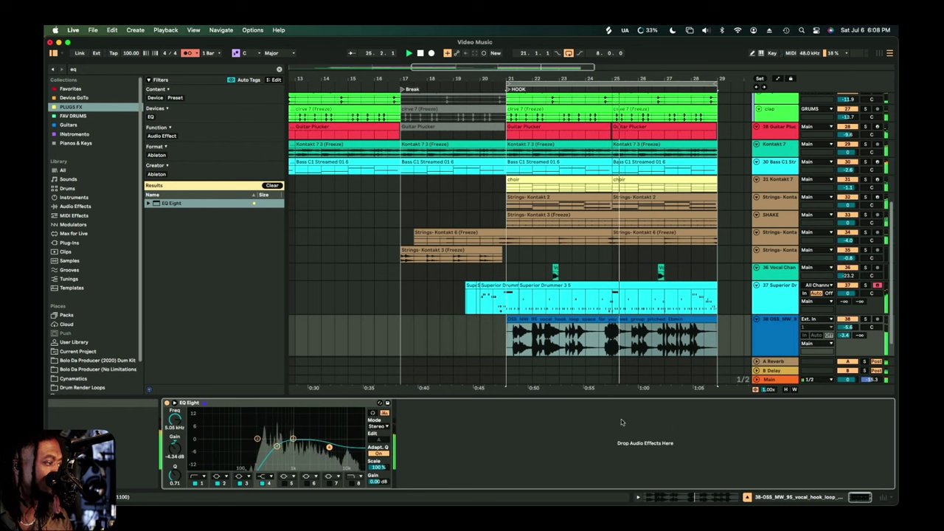
Search the whole library for "compres" and add Live's Compressor after EQ Eight on track 38.
{"action": "left_click", "coordinate": [96, 71]}
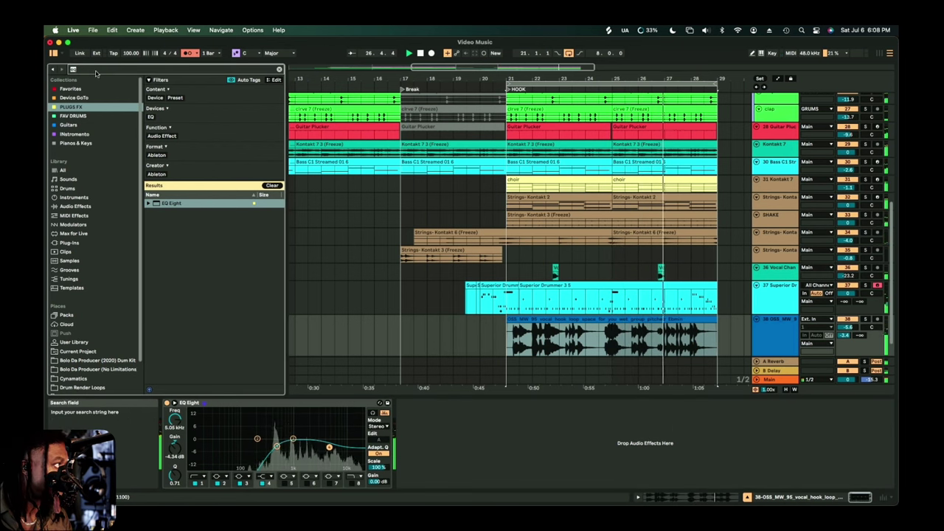
{"action": "type", "text": "comp"}
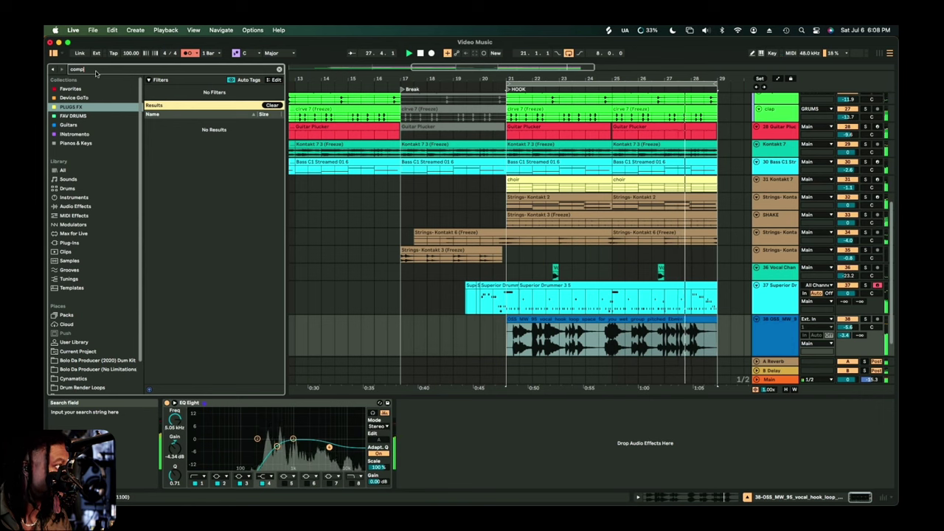
{"action": "type", "text": "r"}
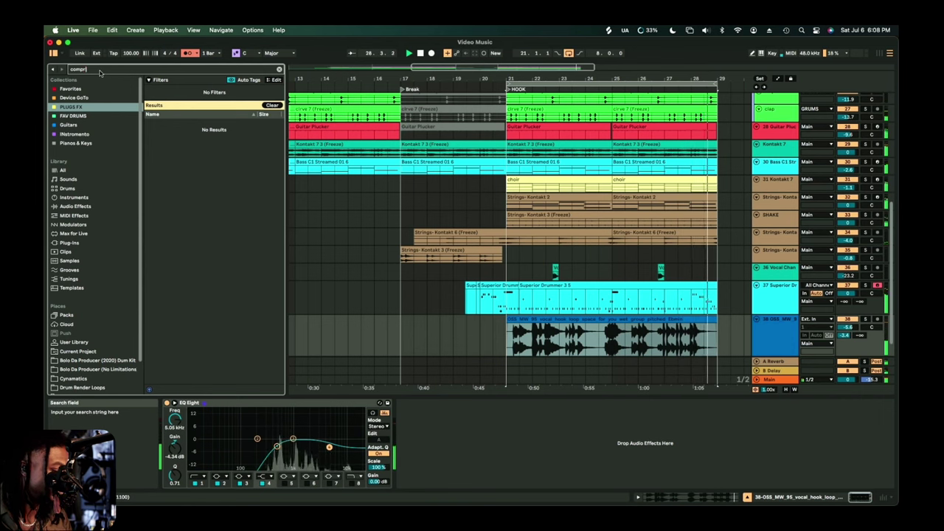
{"action": "type", "text": "es"}
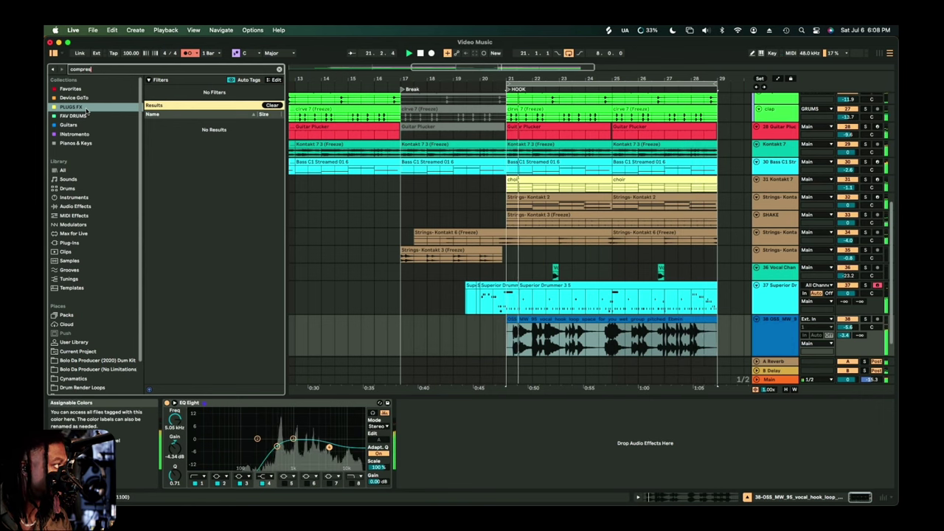
{"action": "left_click", "coordinate": [87, 169]}
{"action": "scroll", "coordinate": [205, 278], "scroll_direction": "down", "scroll_amount": 3}
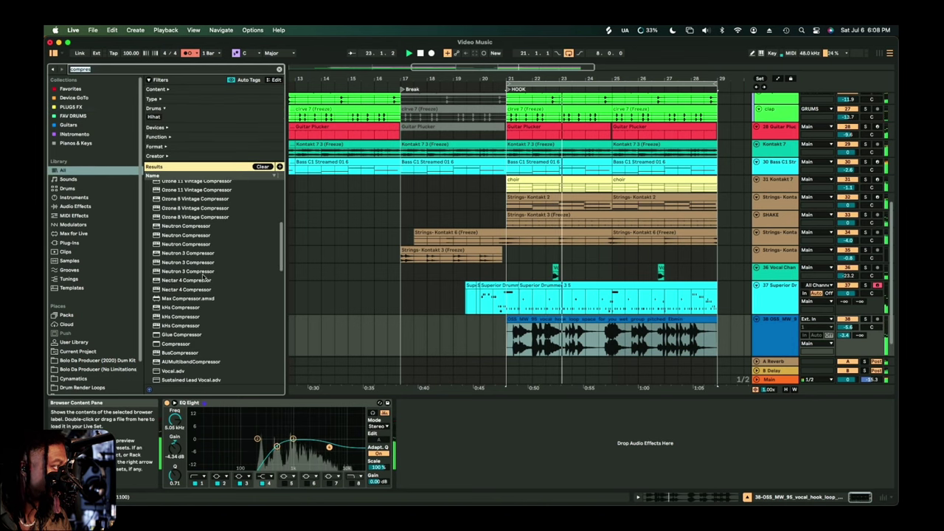
{"action": "scroll", "coordinate": [204, 278], "scroll_direction": "down", "scroll_amount": 3}
{"action": "left_click", "coordinate": [194, 278]}
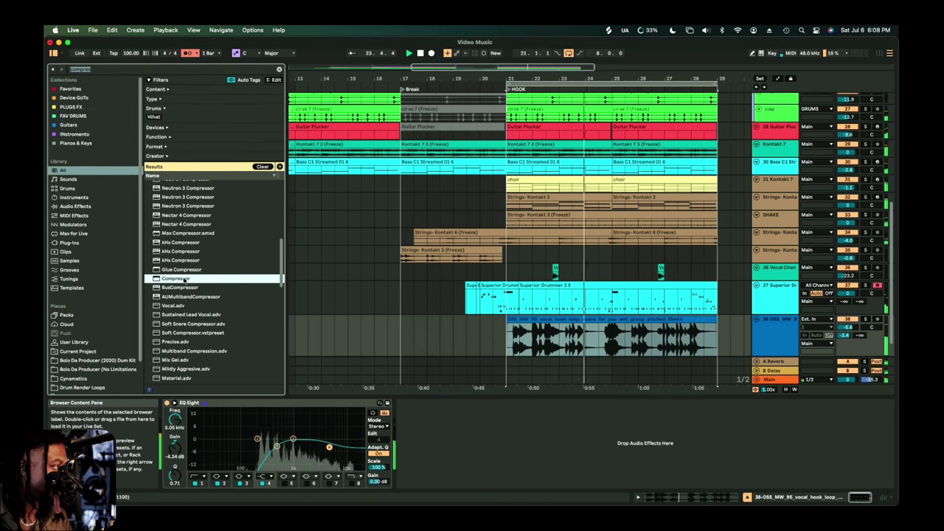
Set the Compressor's ratio to 3.15:1, attack to about 4.6 ms and threshold to -12.5 dB, and raise track 38's volume to about -4 dB.
{"action": "mouse_move", "coordinate": [416, 436]}
{"action": "left_mouse_down"}
{"action": "mouse_move", "coordinate": [453, 445]}
{"action": "mouse_move", "coordinate": [414, 430]}
{"action": "left_mouse_up"}
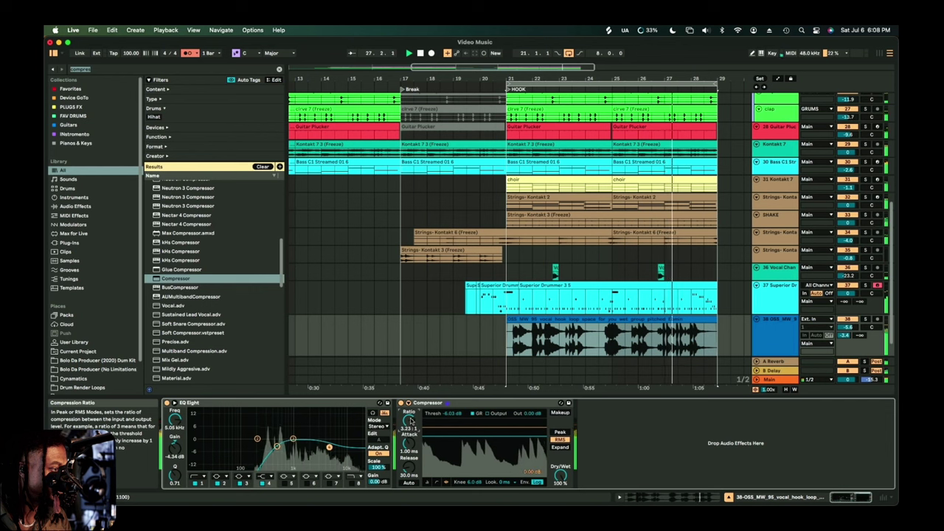
{"action": "left_click_drag", "start_coordinate": [410, 421], "coordinate": [410, 423]}
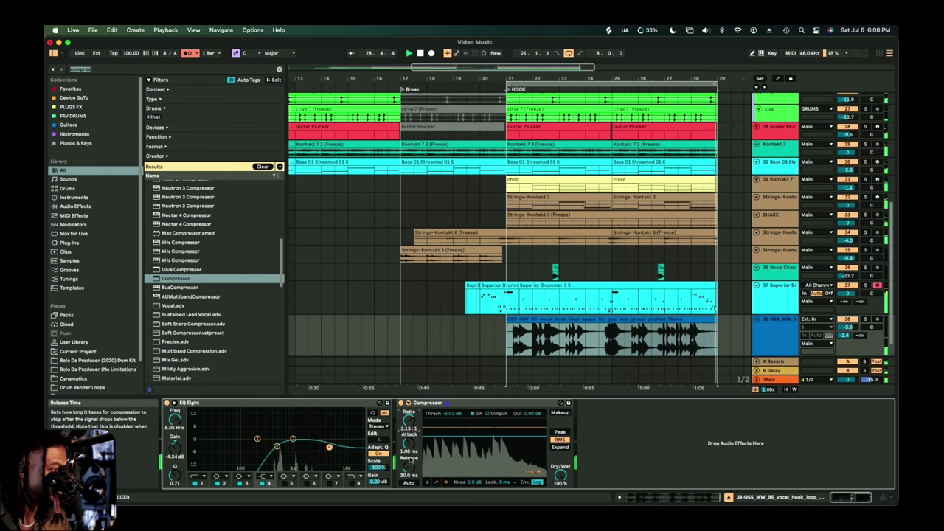
{"action": "left_click_drag", "start_coordinate": [411, 436], "coordinate": [412, 436]}
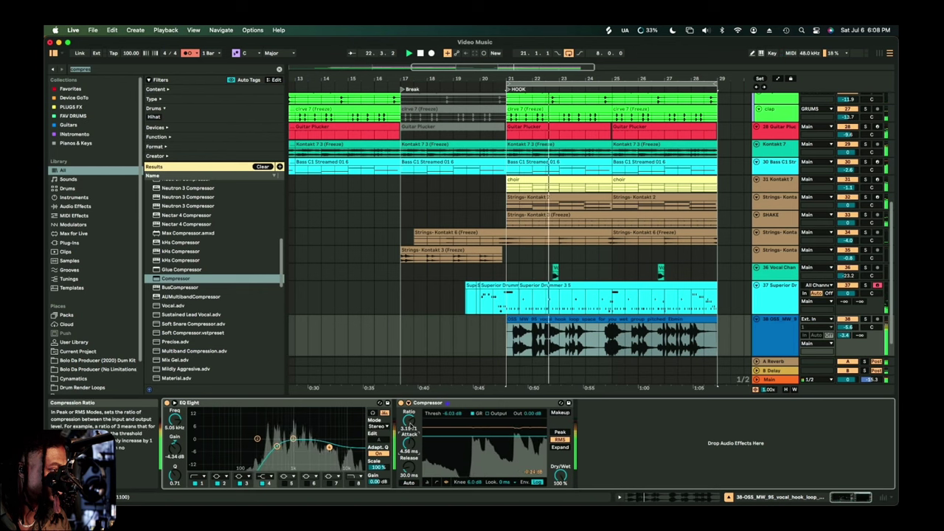
{"action": "left_click_drag", "start_coordinate": [532, 438], "coordinate": [534, 444]}
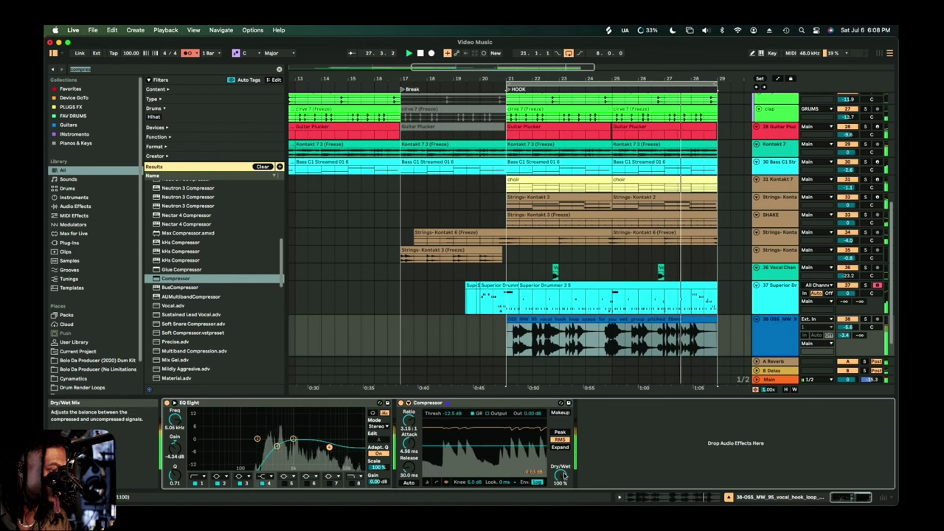
{"action": "left_click", "coordinate": [848, 327]}
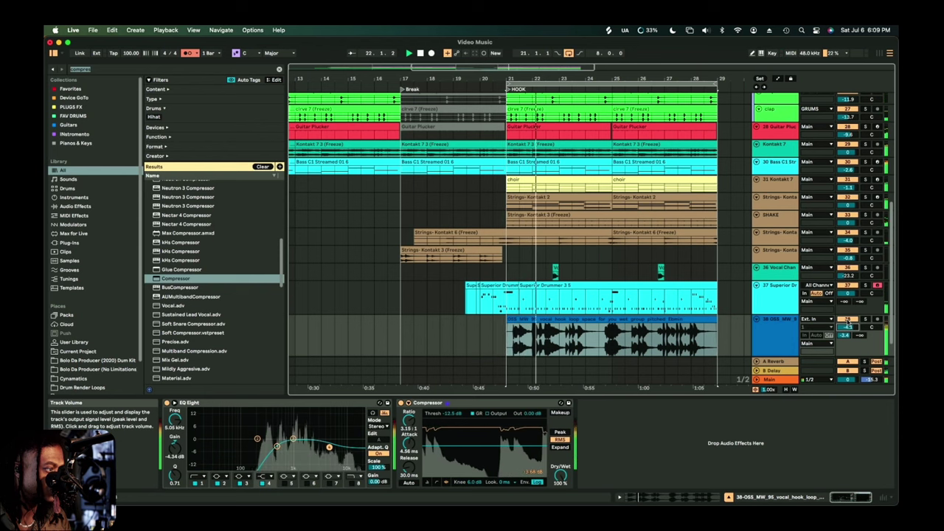
Show the Main track's devices and set the Limiter's input gain to -1.9 dB.
{"action": "scroll", "coordinate": [841, 345], "scroll_direction": "down", "scroll_amount": 1}
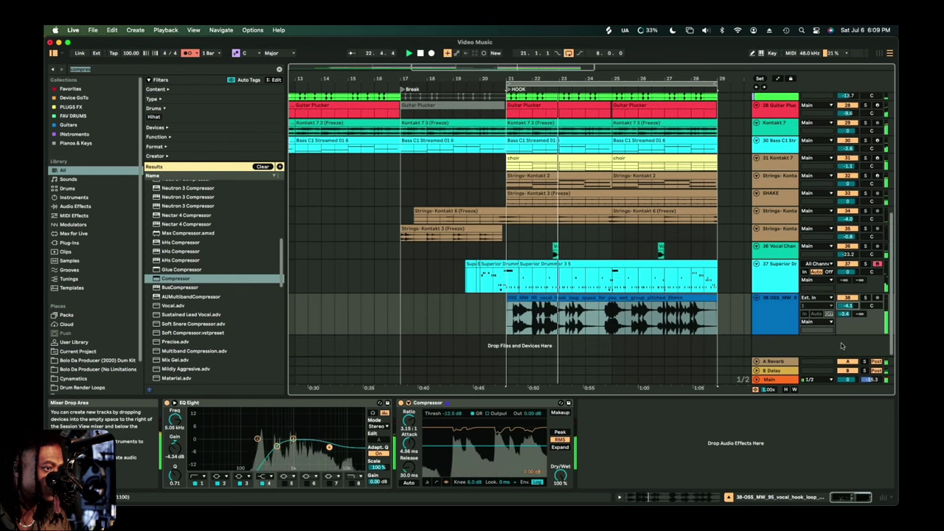
{"action": "left_click", "coordinate": [771, 379]}
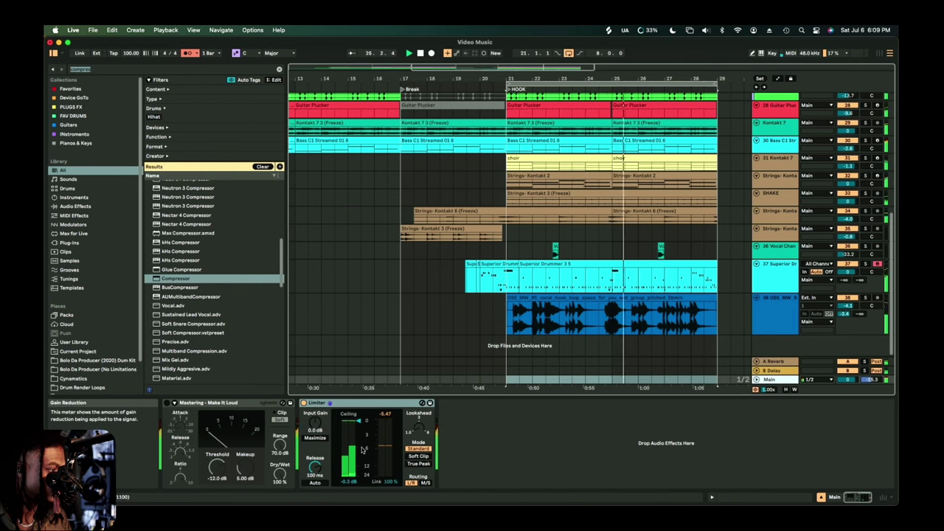
{"action": "left_click", "coordinate": [314, 430]}
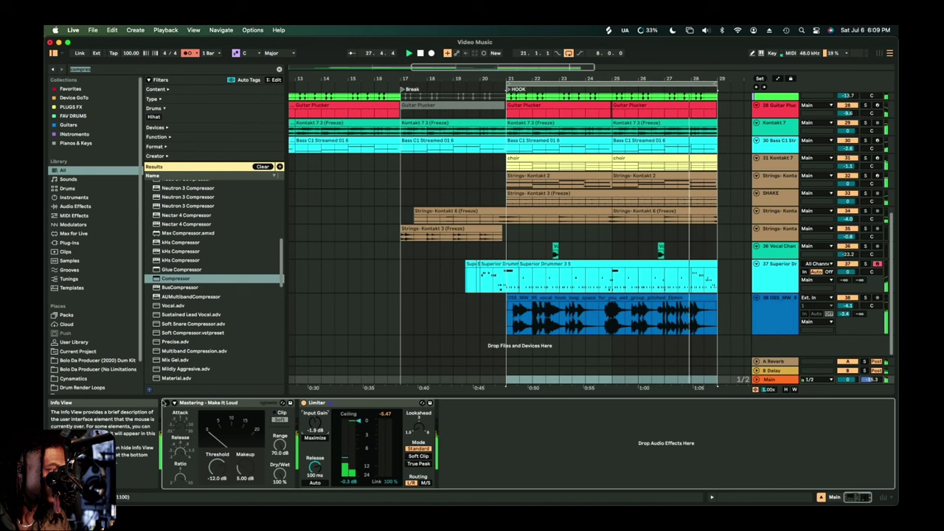
Try the Make It Loud compressor on the Main track with 0 dB threshold and 6.67 dB makeup, and switch it off again.
{"action": "left_click", "coordinate": [168, 403]}
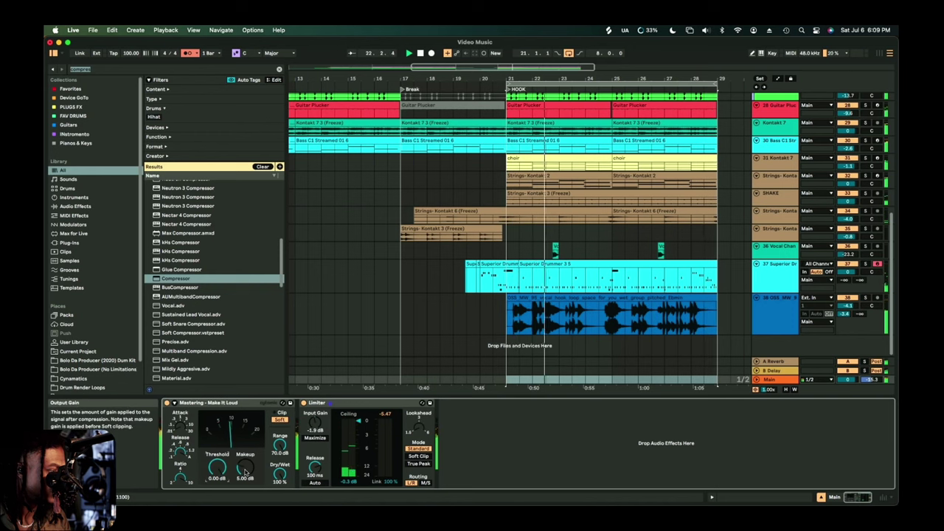
{"action": "left_click_drag", "start_coordinate": [246, 467], "coordinate": [248, 463]}
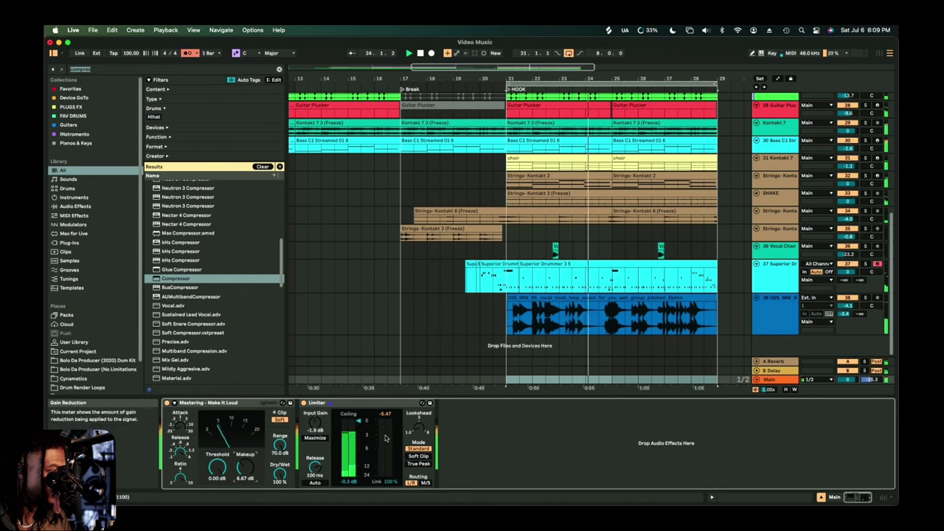
{"action": "left_click", "coordinate": [167, 403]}
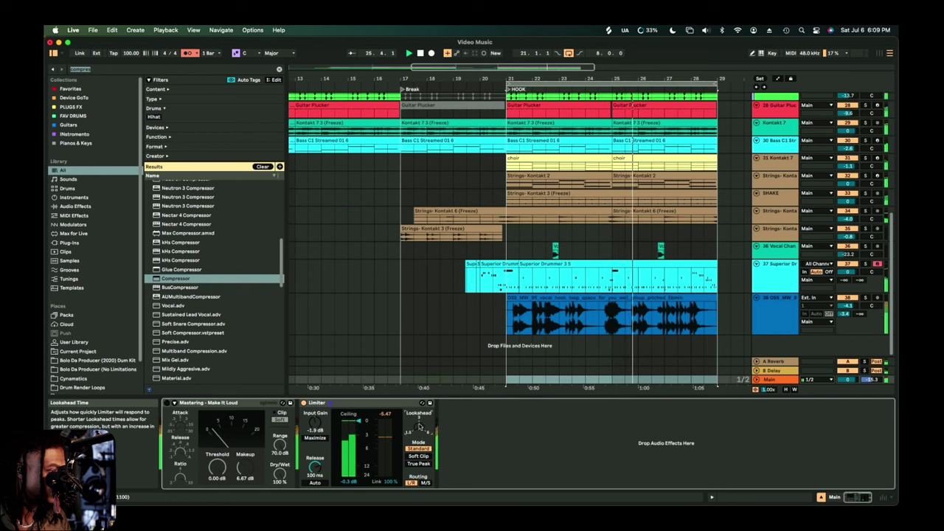
Set the Main track's Limiter to Soft Clip mode, try its M/S routing and enable Maximize.
{"action": "left_click", "coordinate": [419, 456]}
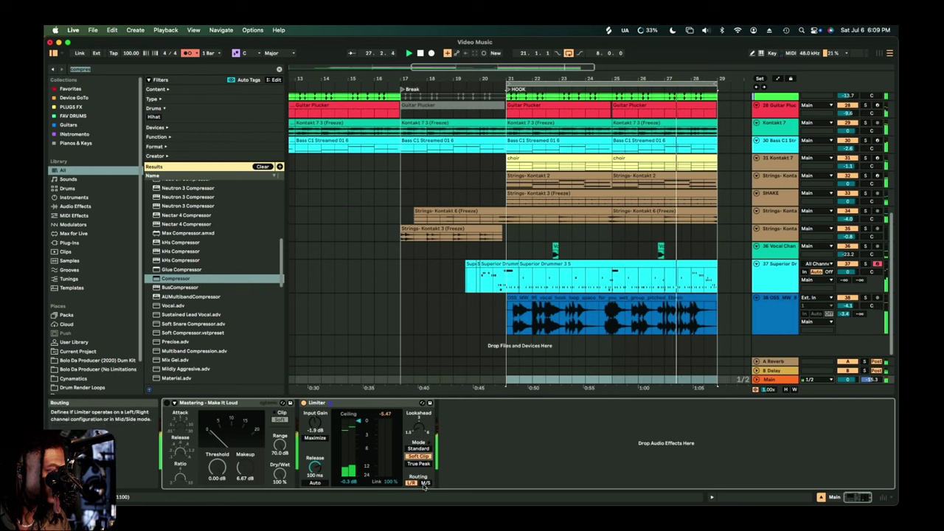
{"action": "left_click", "coordinate": [425, 483]}
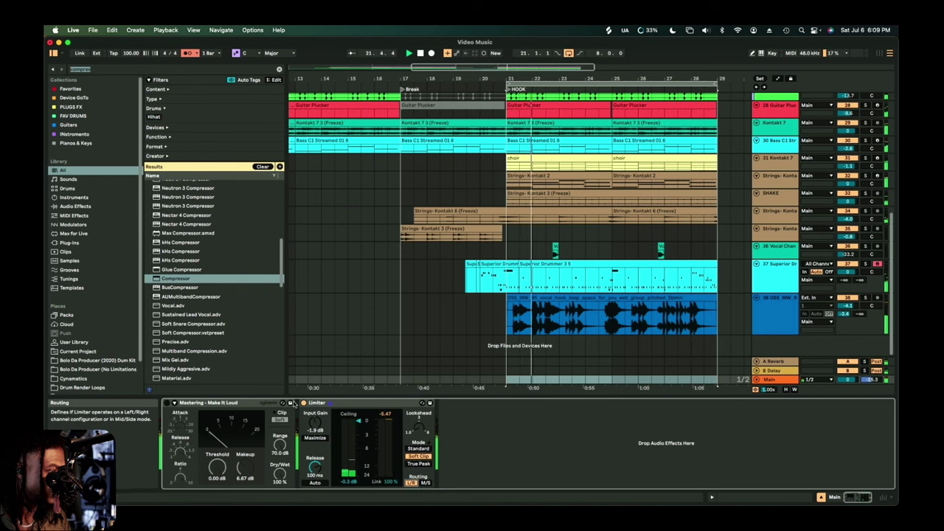
{"action": "left_click", "coordinate": [315, 439]}
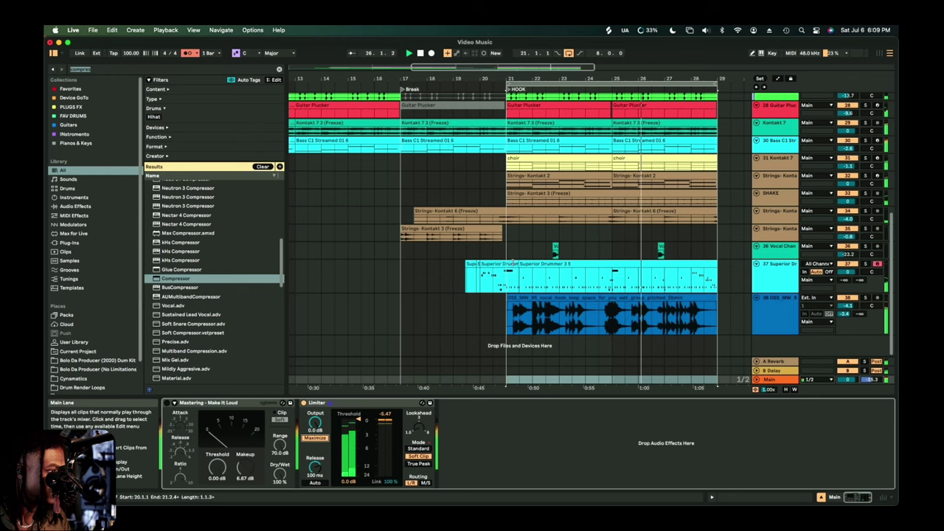
{"action": "scroll", "coordinate": [513, 263], "scroll_direction": "up", "scroll_amount": 3}
{"action": "scroll", "coordinate": [513, 264], "scroll_direction": "up", "scroll_amount": 10}
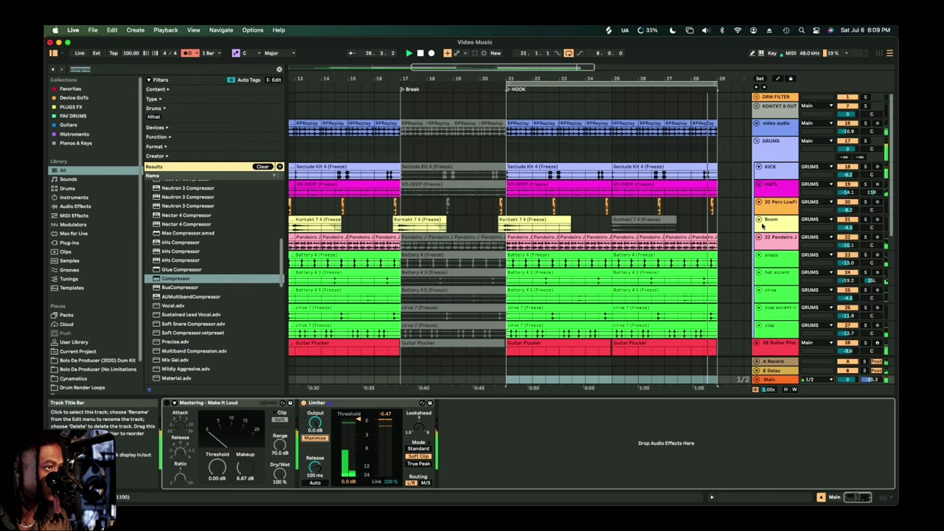
{"action": "scroll", "coordinate": [767, 227], "scroll_direction": "down", "scroll_amount": 7}
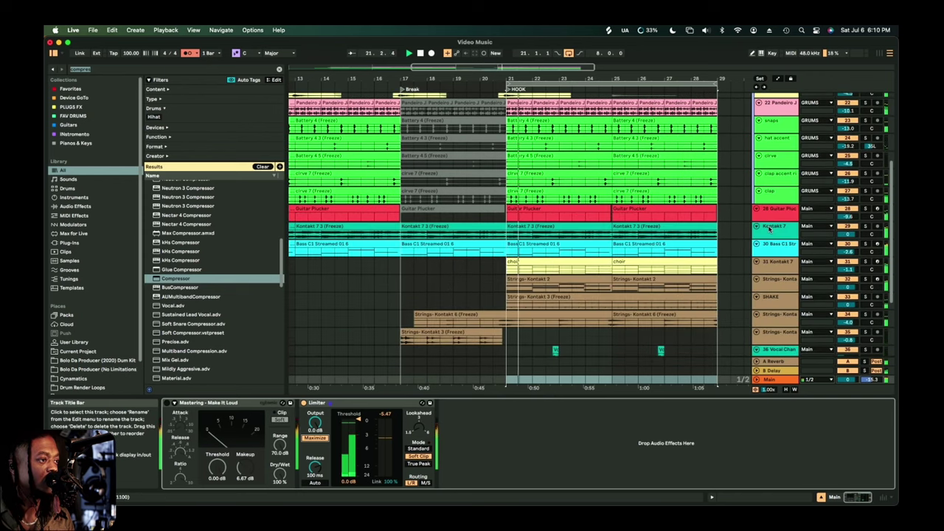
Select the Bass C1 Streamed track, clear the browser search and show the PLUGS FX collection.
{"action": "left_click", "coordinate": [775, 249]}
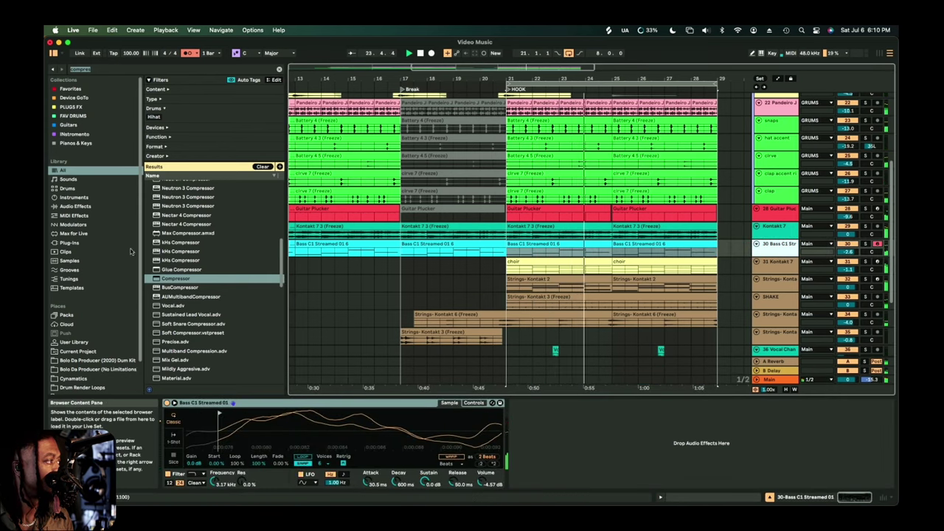
{"action": "left_click", "coordinate": [76, 97]}
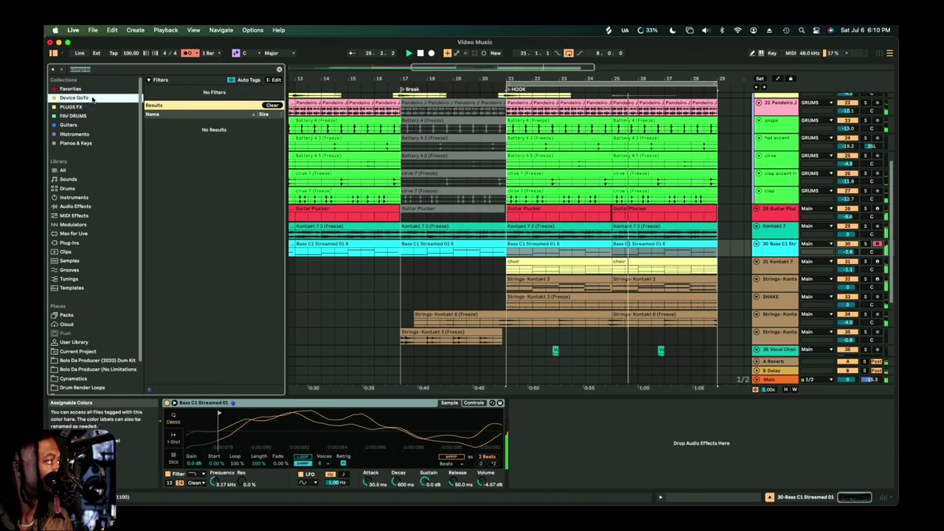
{"action": "left_click", "coordinate": [87, 134]}
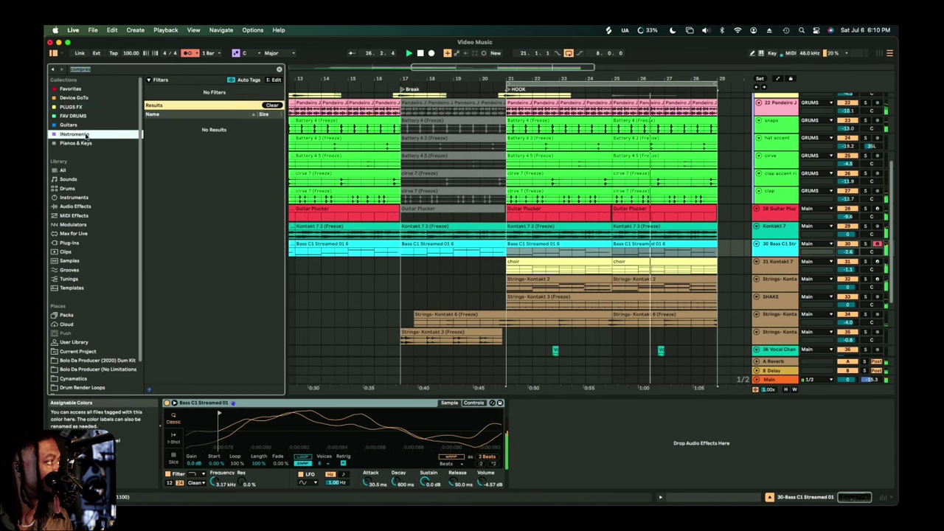
{"action": "left_click", "coordinate": [86, 144]}
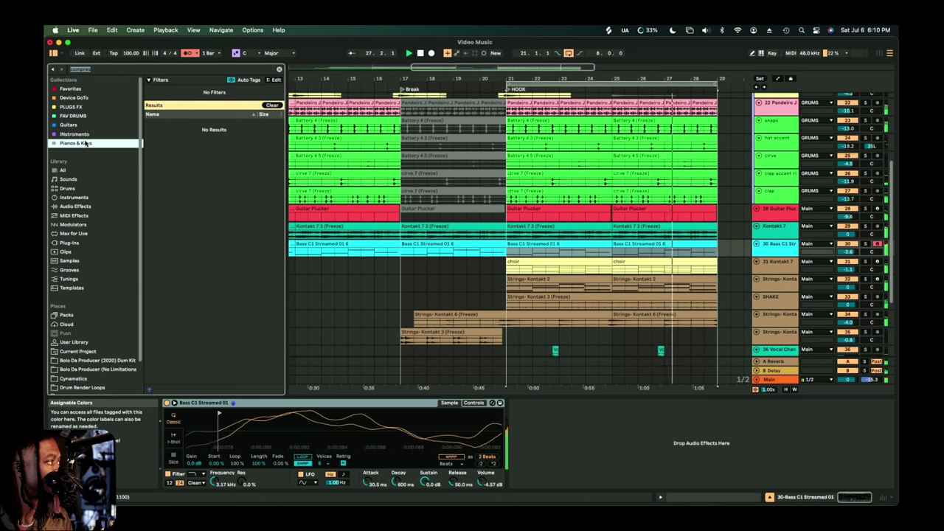
{"action": "left_click", "coordinate": [147, 79]}
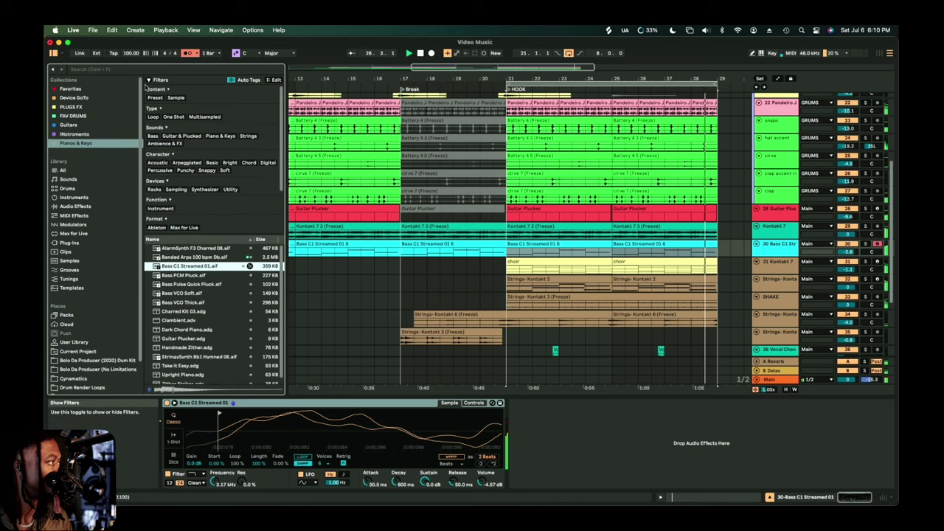
{"action": "left_click", "coordinate": [89, 119]}
{"action": "left_click", "coordinate": [85, 107]}
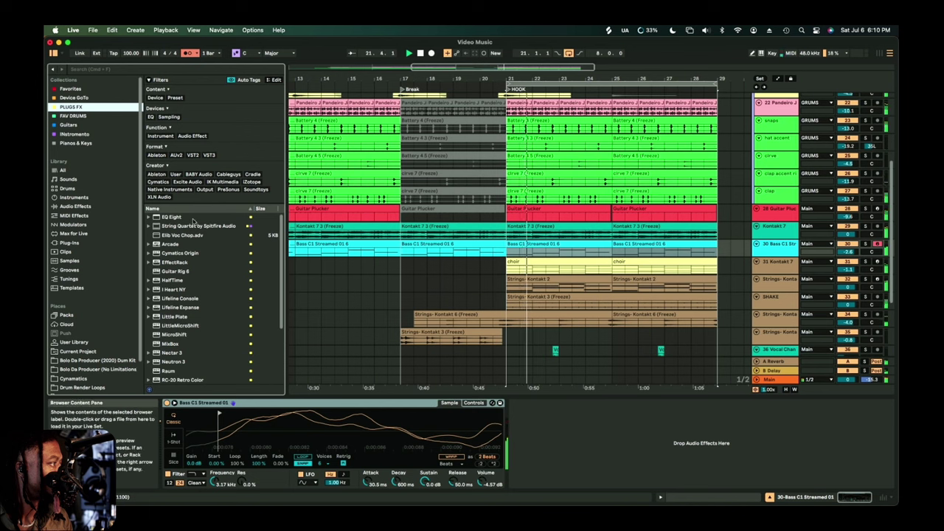
Add an EQ Eight from the PLUGS FX collection after the instrument on the Bass C1 Streamed track.
{"action": "left_click_drag", "start_coordinate": [194, 220], "coordinate": [538, 436]}
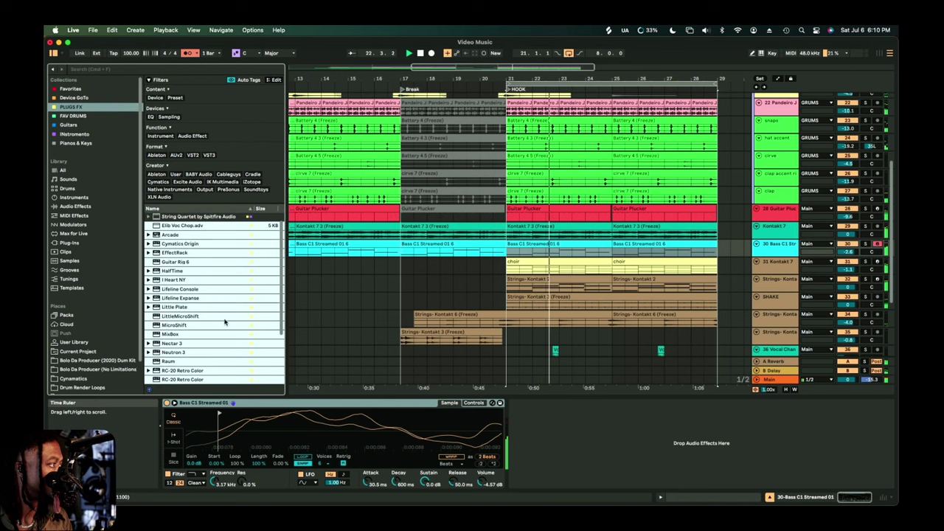
{"action": "left_click_drag", "start_coordinate": [224, 322], "coordinate": [196, 247]}
{"action": "left_click", "coordinate": [196, 244]}
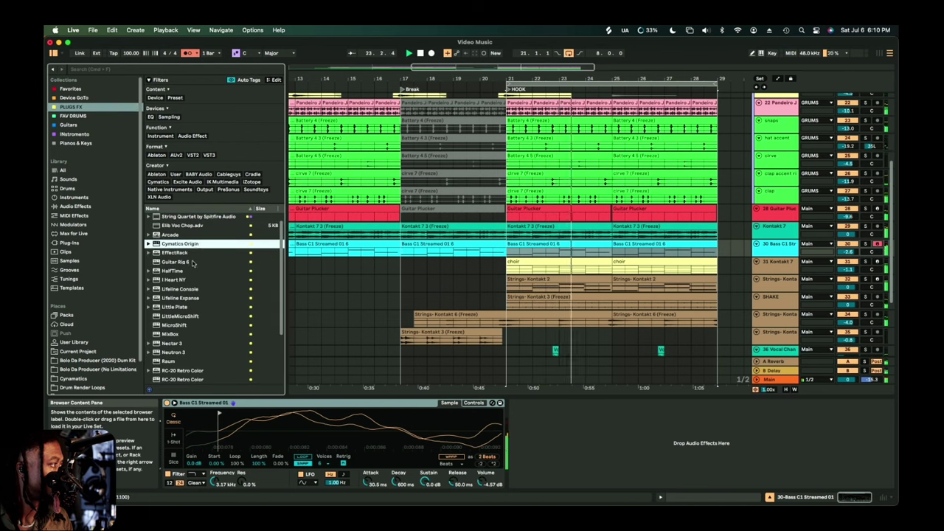
{"action": "scroll", "coordinate": [193, 264], "scroll_direction": "up", "scroll_amount": 1}
{"action": "left_click_drag", "start_coordinate": [179, 218], "coordinate": [563, 450]}
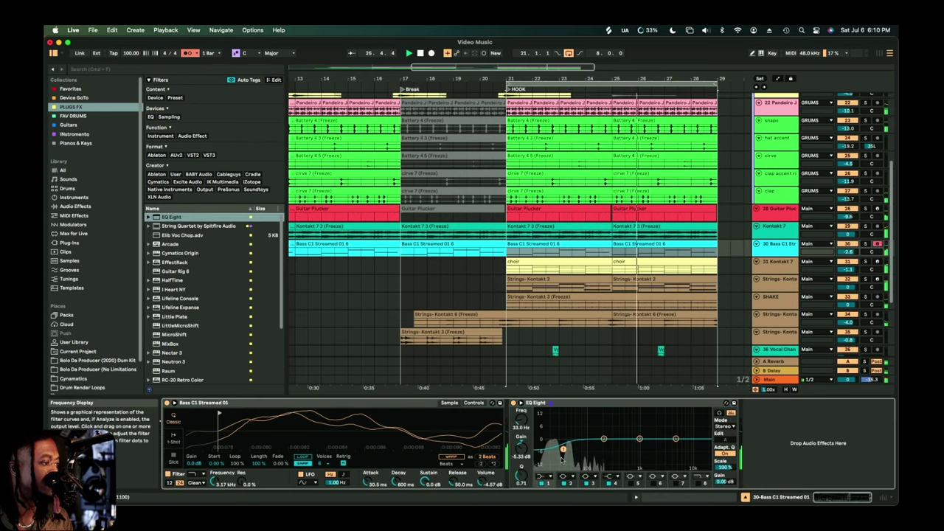
Change the bass EQ Eight's band 1 to a bell filter at about 22.5 Hz with -8.80 dB gain.
{"action": "left_click", "coordinate": [543, 475]}
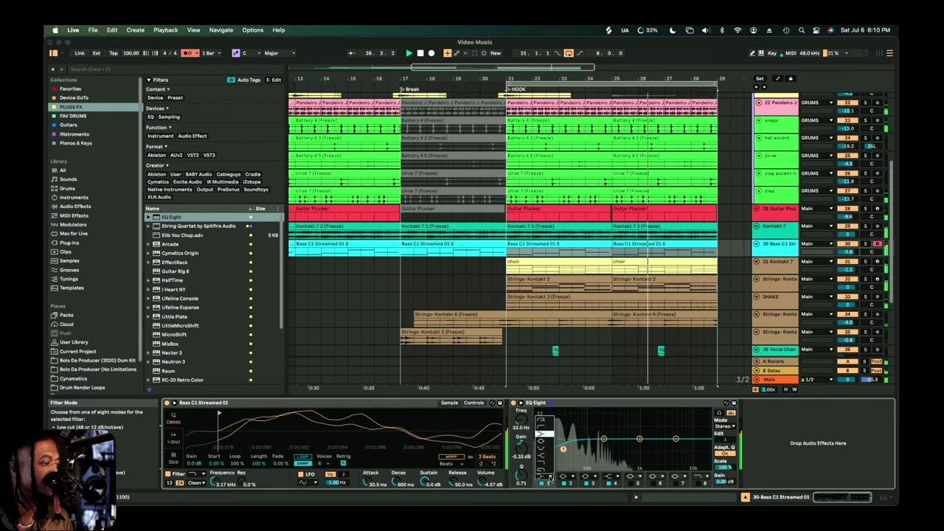
{"action": "left_click", "coordinate": [541, 441]}
{"action": "left_click_drag", "start_coordinate": [563, 449], "coordinate": [555, 456]}
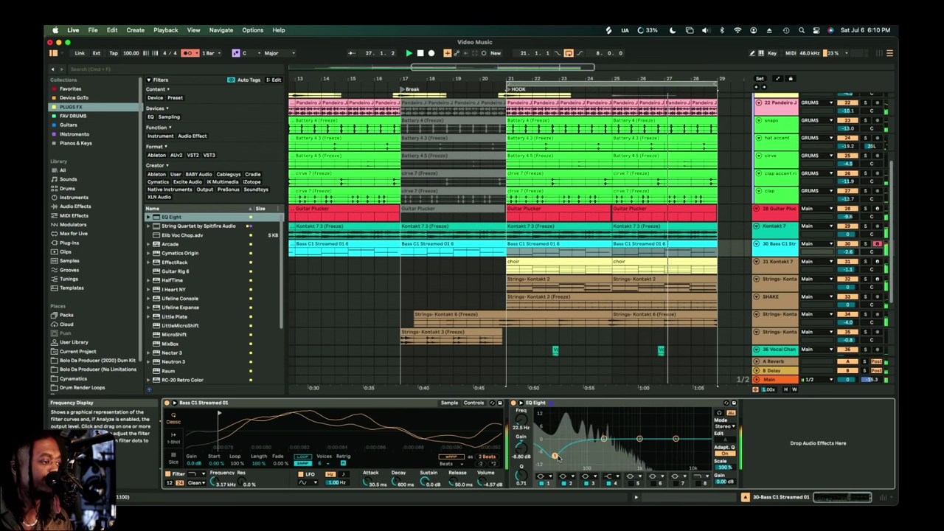
Show the device chain of the vocal hook loop on track 38.
{"action": "scroll", "coordinate": [586, 342], "scroll_direction": "down", "scroll_amount": 1}
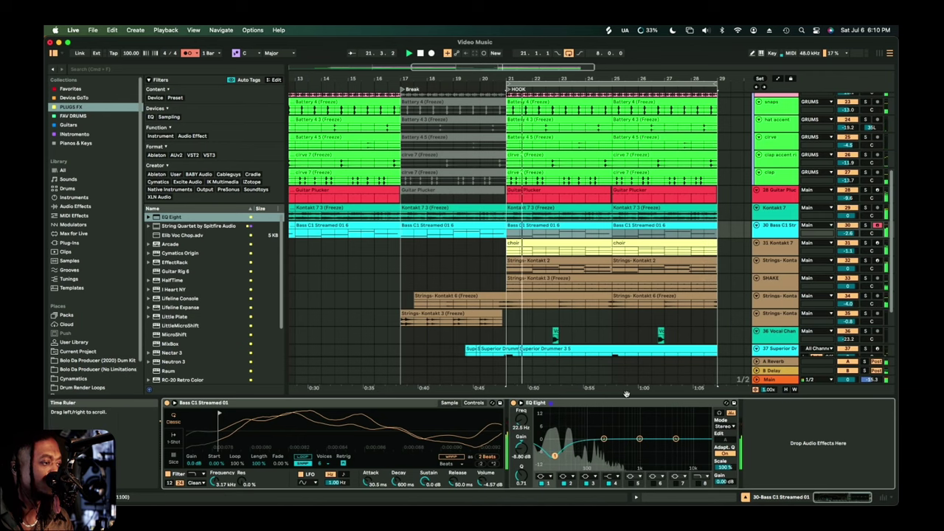
{"action": "scroll", "coordinate": [587, 345], "scroll_direction": "down", "scroll_amount": 5}
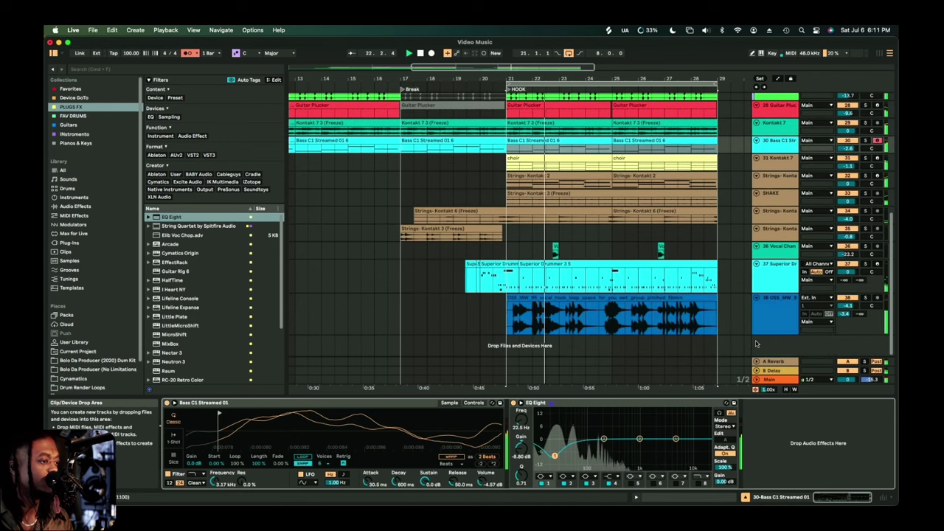
{"action": "left_click", "coordinate": [787, 321]}
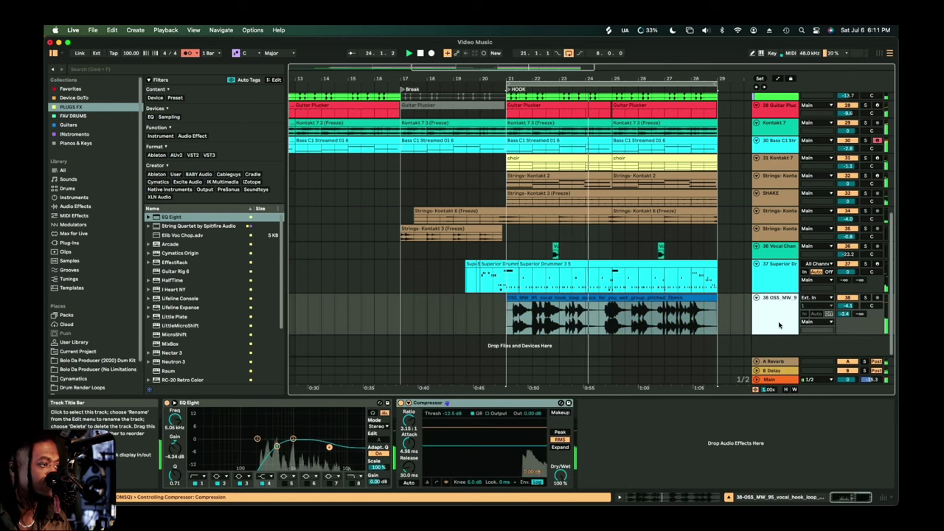
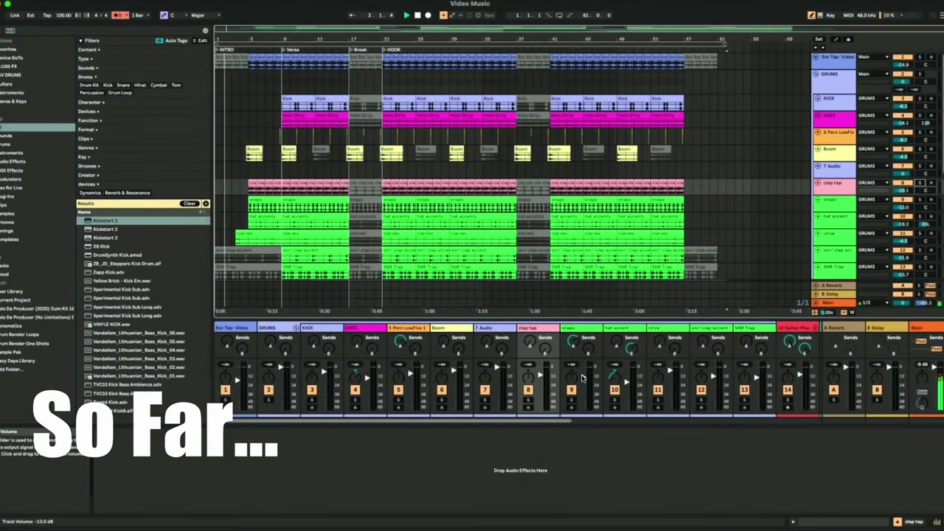
Enlarge the mixer and examine the levels of all channels while the full arrangement plays.
{"action": "left_click", "coordinate": [587, 425]}
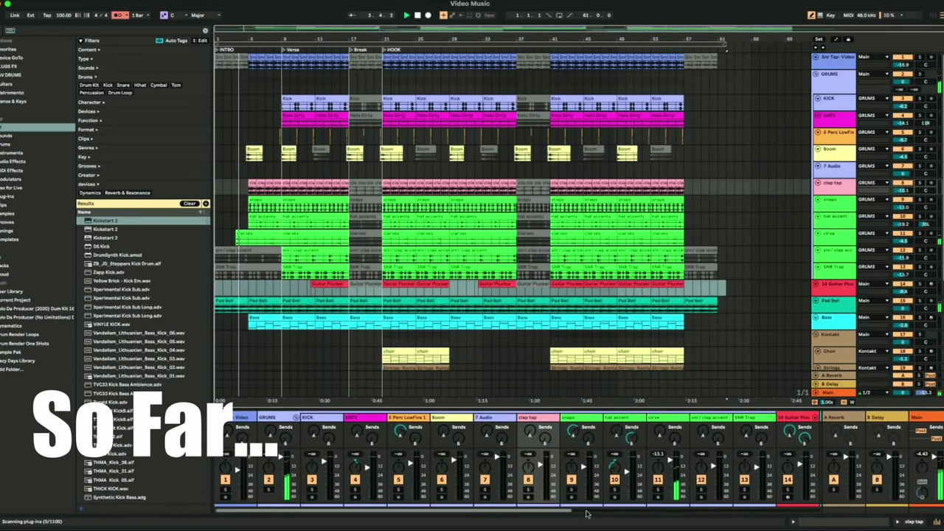
{"action": "left_click_drag", "start_coordinate": [579, 407], "coordinate": [557, 332]}
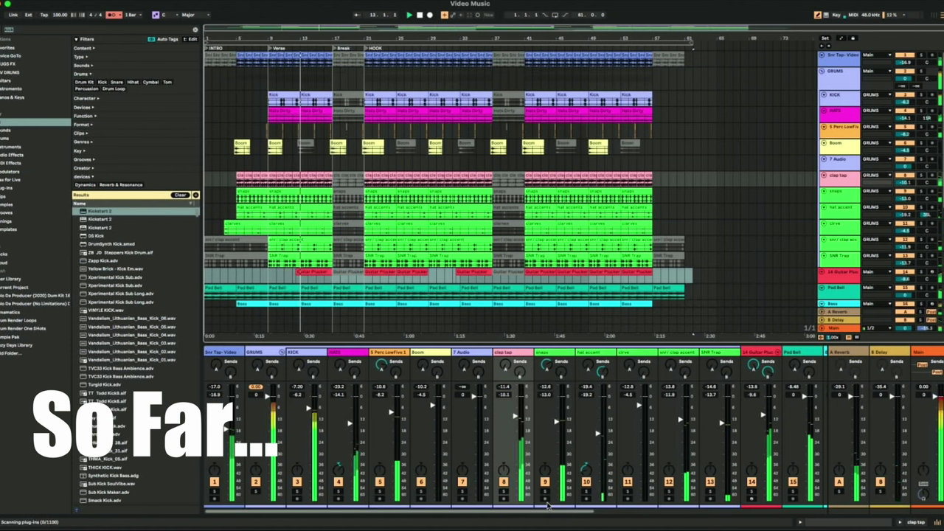
{"action": "left_click_drag", "start_coordinate": [547, 510], "coordinate": [782, 509]}
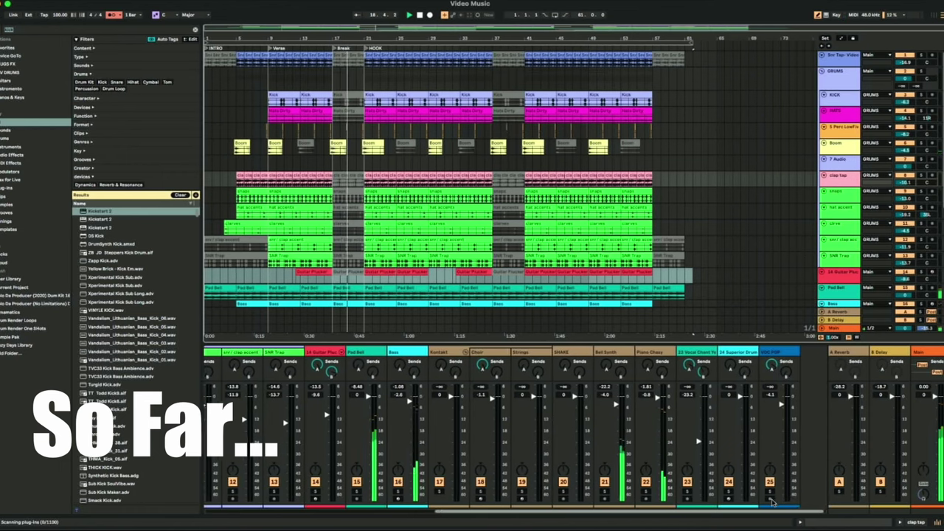
{"action": "left_click_drag", "start_coordinate": [788, 504], "coordinate": [507, 524]}
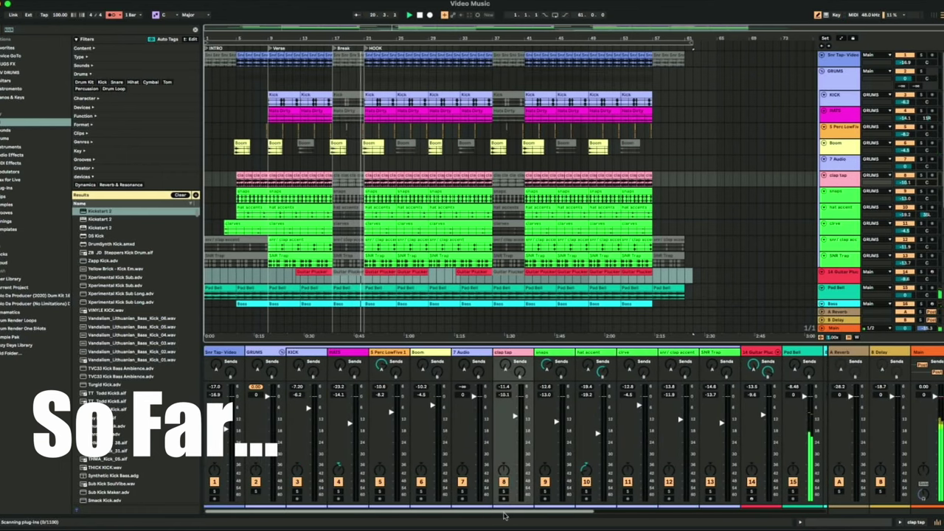
{"action": "left_click_drag", "start_coordinate": [523, 510], "coordinate": [641, 502]}
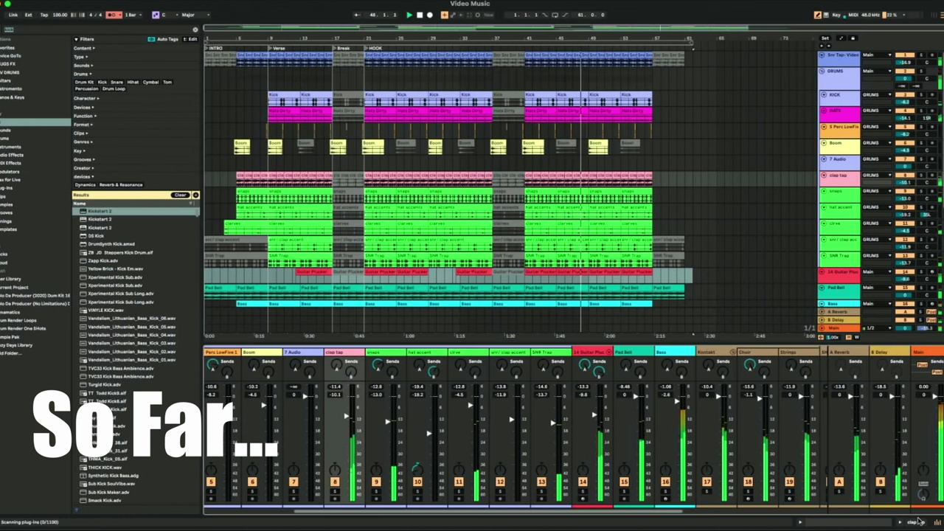
Show the Main track's devices, and fold the GRUMS and Kontakt group tracks.
{"action": "double_click", "coordinate": [926, 354]}
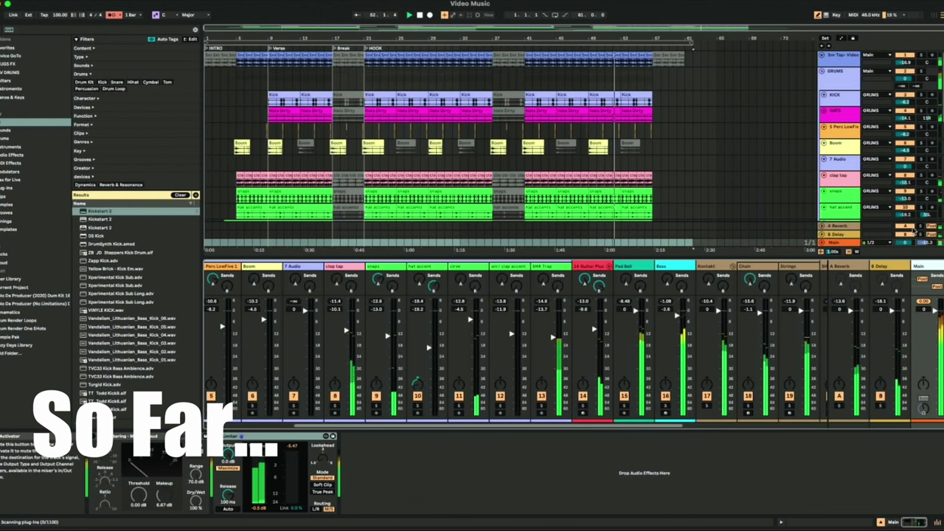
{"action": "left_click", "coordinate": [839, 83]}
{"action": "left_click", "coordinate": [823, 72]}
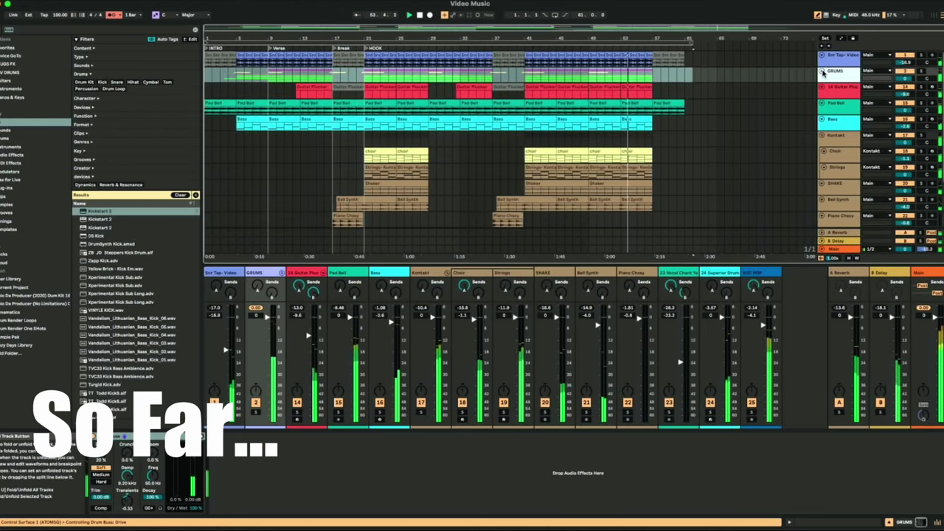
{"action": "left_click", "coordinate": [822, 135]}
Look over the folded arrangement's tracks and show the devices of the Guitar Plucker and Bass tracks.
{"action": "scroll", "coordinate": [839, 167], "scroll_direction": "down", "scroll_amount": 3}
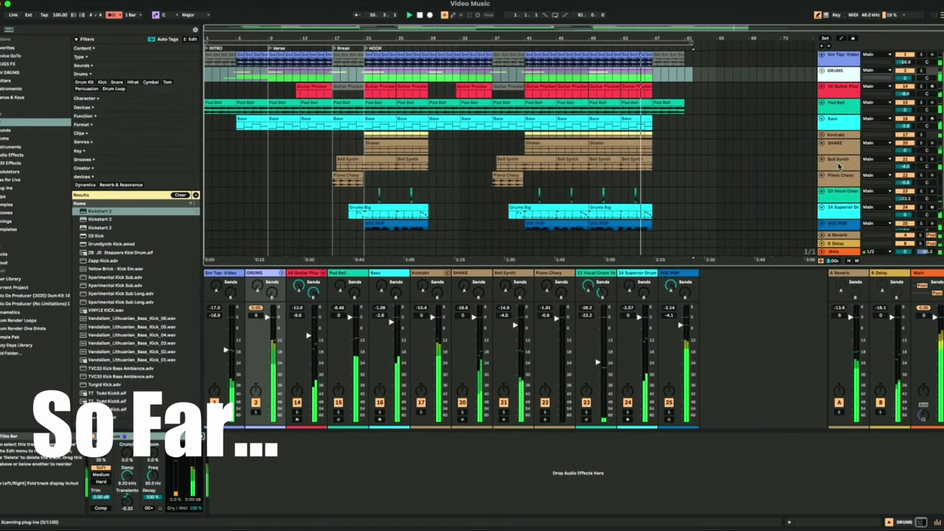
{"action": "scroll", "coordinate": [838, 166], "scroll_direction": "up", "scroll_amount": 3}
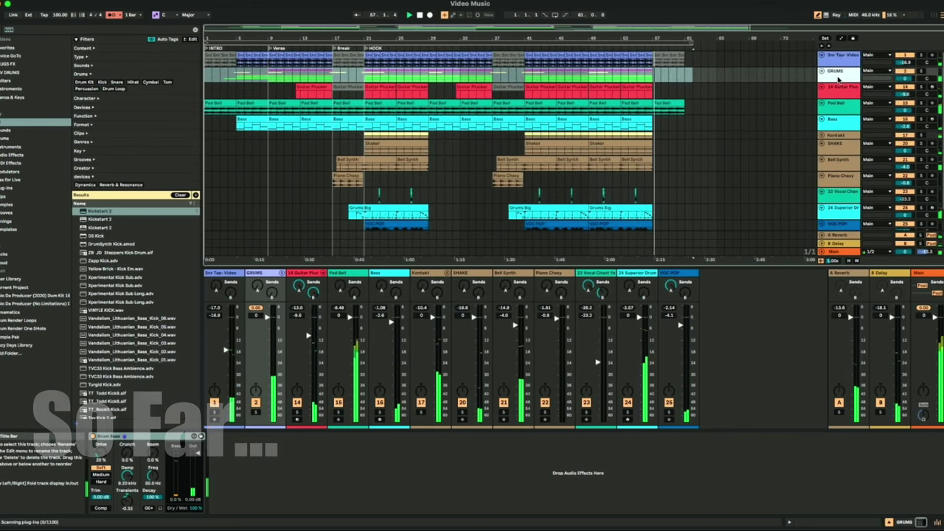
{"action": "left_click", "coordinate": [837, 90]}
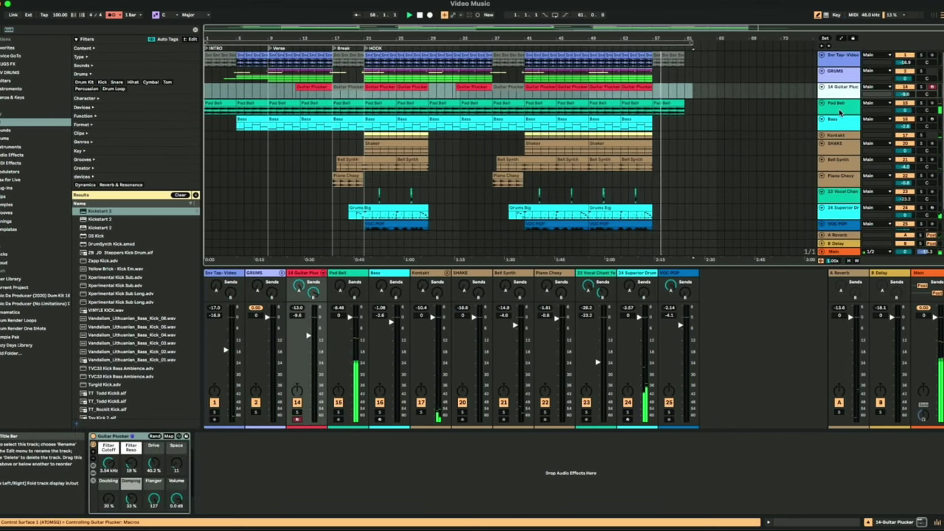
{"action": "left_click", "coordinate": [837, 118]}
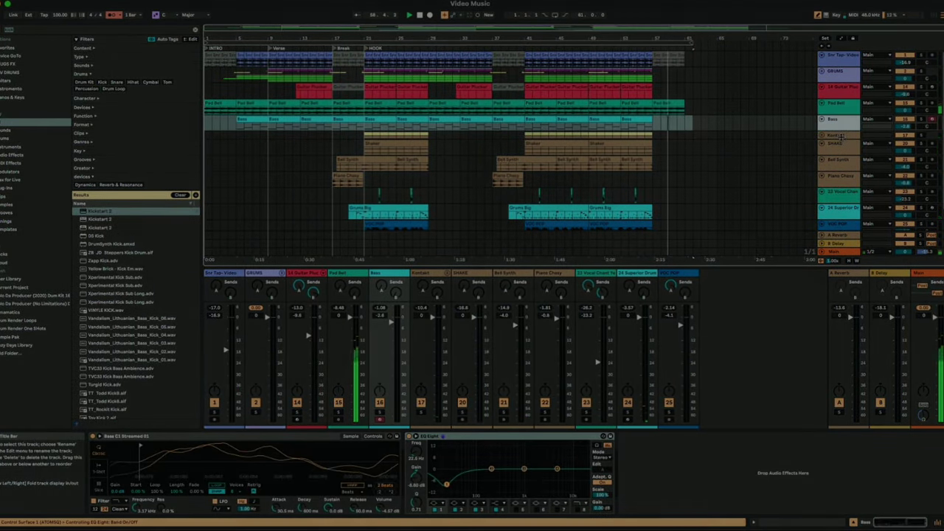